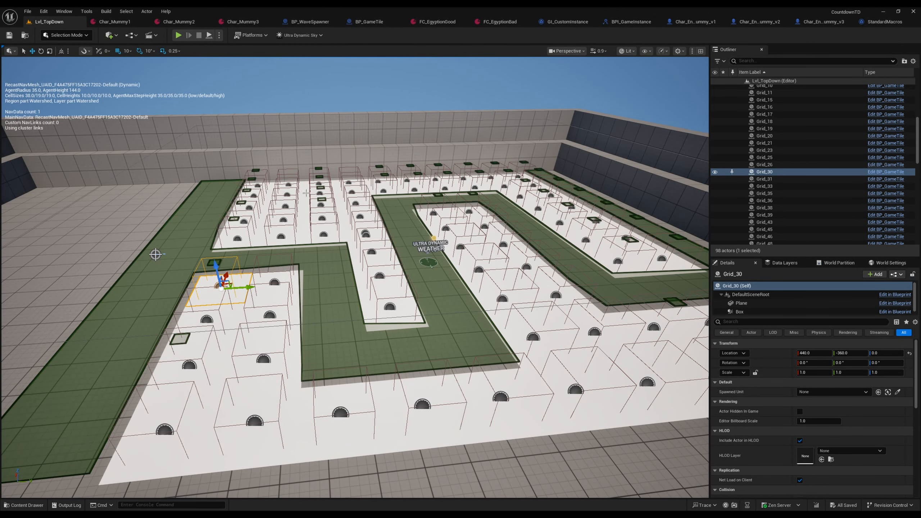
{"action": "right_click_drag", "start_coordinate": [307, 193], "coordinate": [553, 174]}
{"action": "right_click_drag", "start_coordinate": [472, 235], "coordinate": [345, 239]}
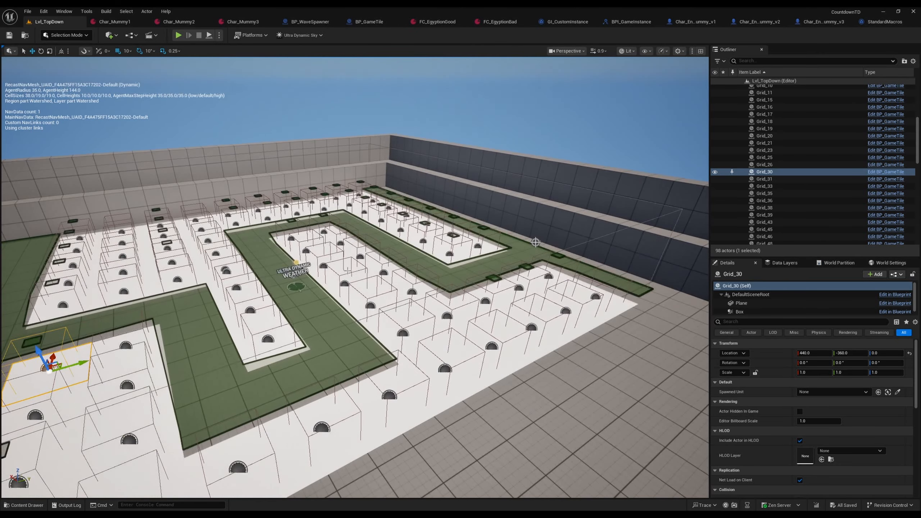
{"action": "right_click_drag", "start_coordinate": [536, 242], "coordinate": [147, 236]}
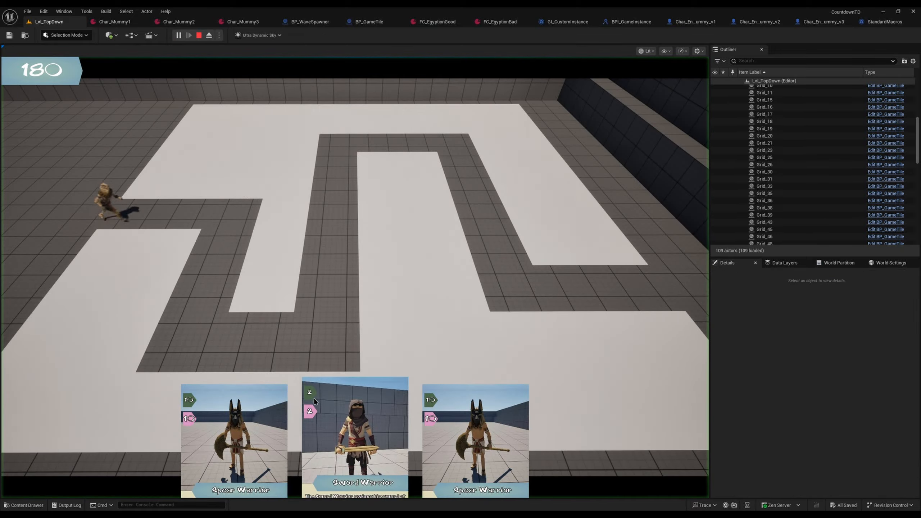
Step: Playtest the level with a Sword Warrior and two Spear Warriors placed beside the far half of the path, and stop the game
{"action": "left_click", "coordinate": [358, 417]}
{"action": "left_click", "coordinate": [244, 181]}
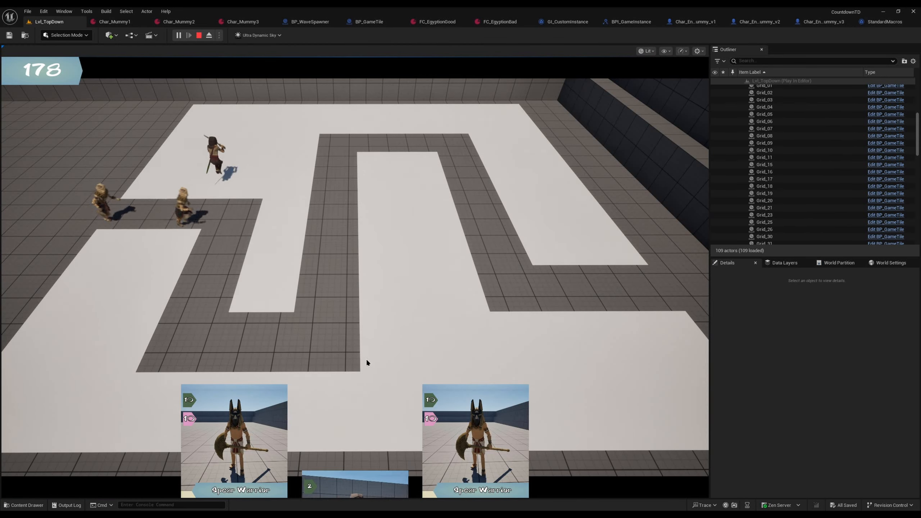
{"action": "left_click", "coordinate": [390, 187]}
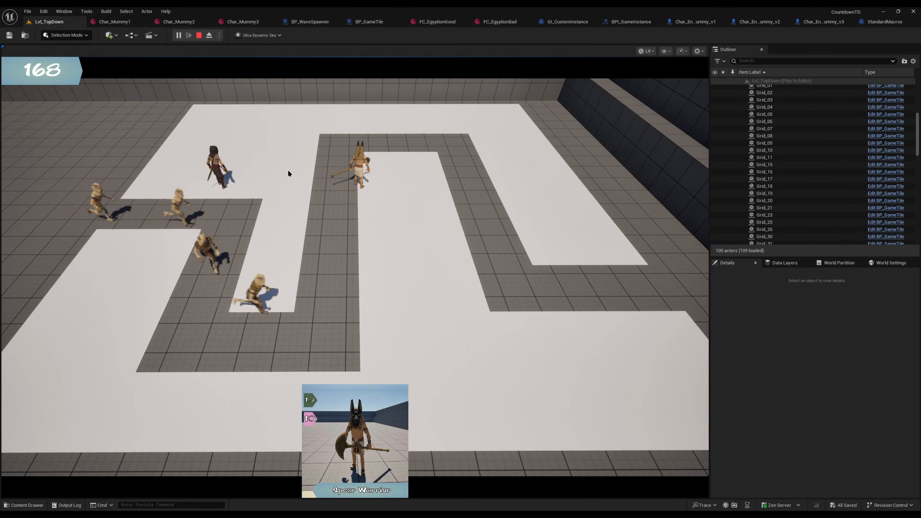
{"action": "left_click", "coordinate": [313, 419]}
{"action": "left_click", "coordinate": [297, 144]}
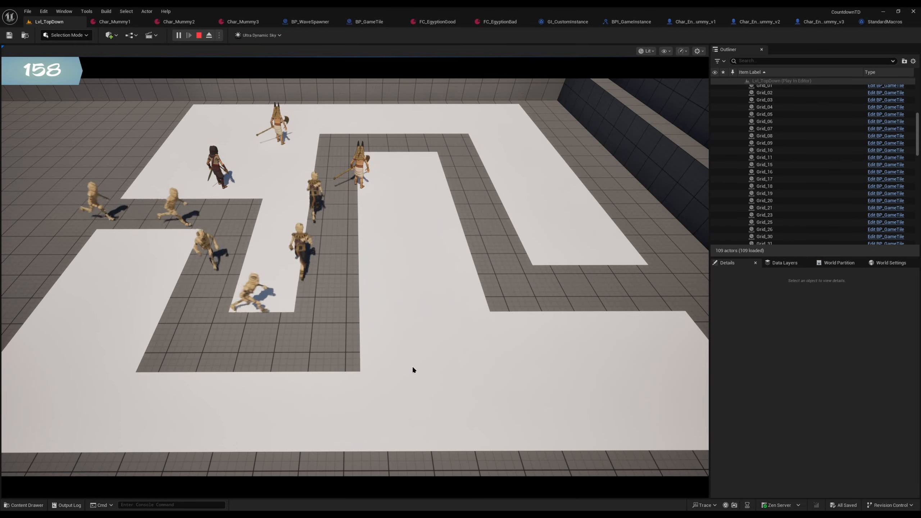
{"action": "left_click", "coordinate": [199, 35]}
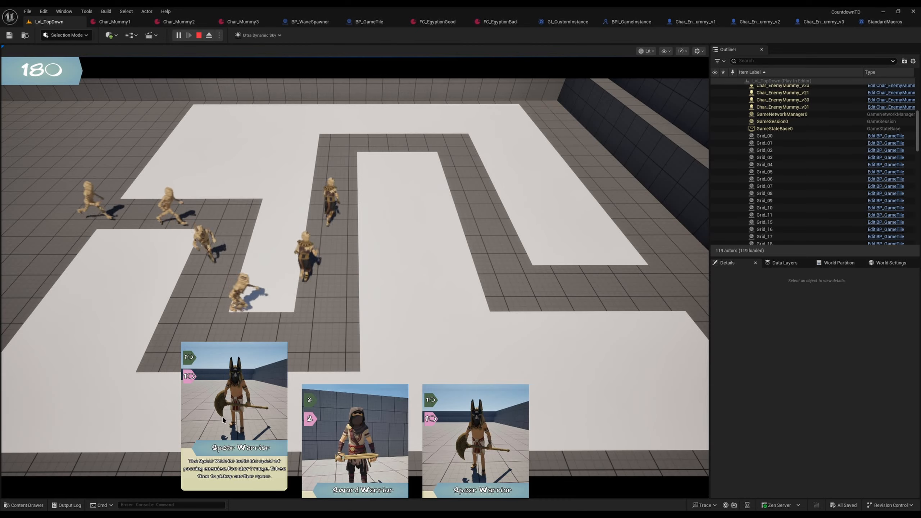
Step: Playtest with two Spear Warriors along the path's final bend and a Sword Warrior on the central block, and stop the game
{"action": "left_click", "coordinate": [240, 430]}
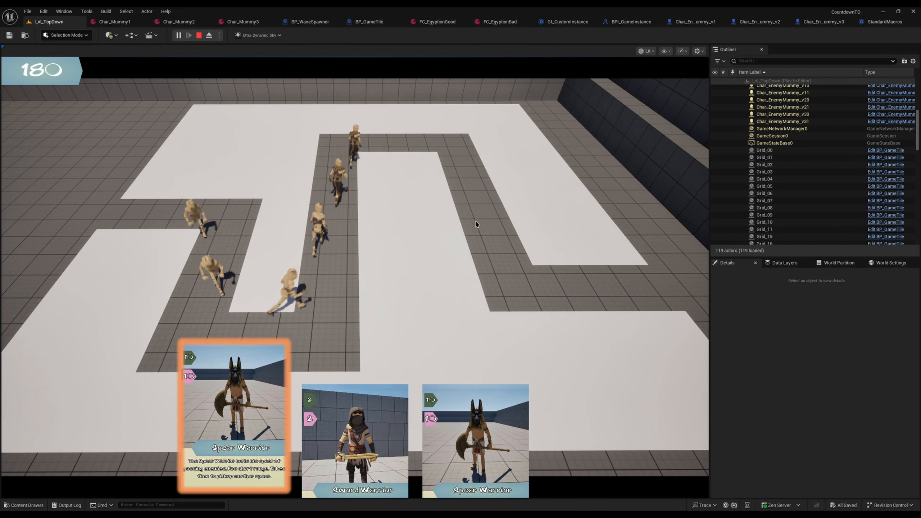
{"action": "left_click", "coordinate": [503, 170]}
{"action": "left_click", "coordinate": [454, 450]}
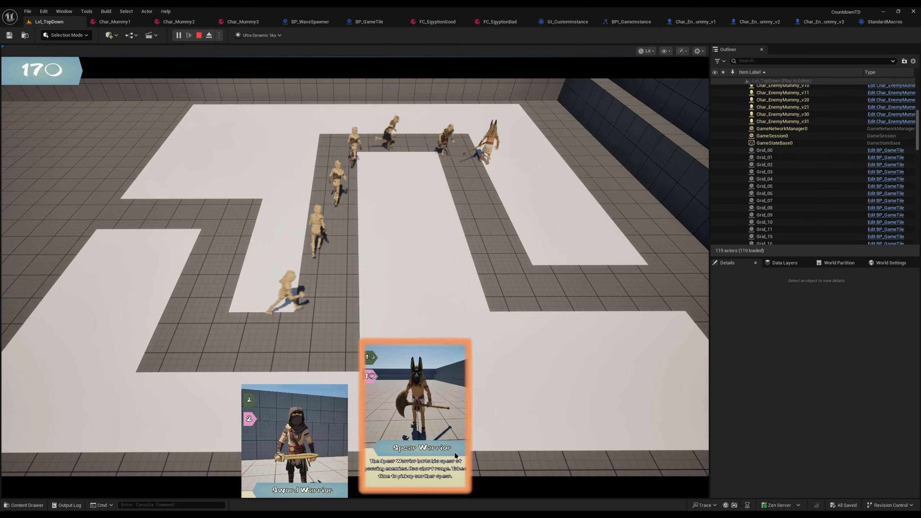
{"action": "left_click", "coordinate": [539, 241]}
{"action": "left_click", "coordinate": [358, 436]}
{"action": "left_click", "coordinate": [420, 241]}
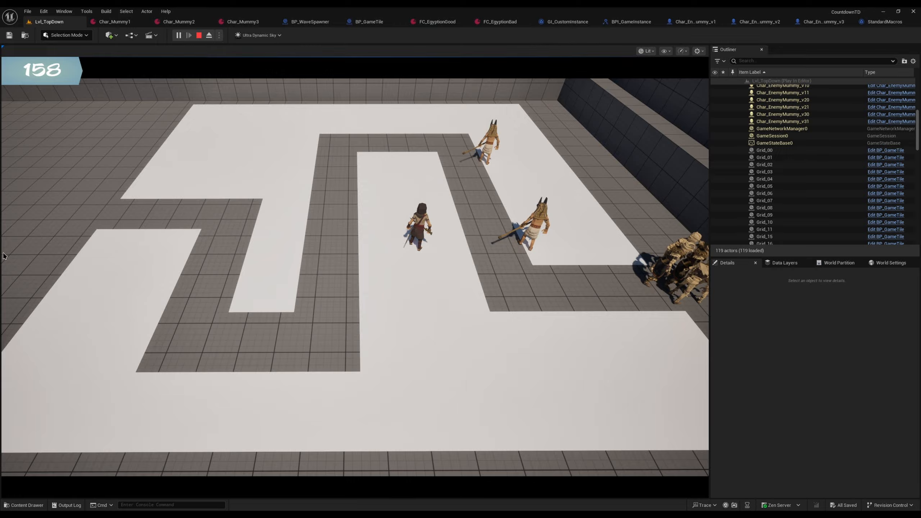
{"action": "key", "text": "Escape"}
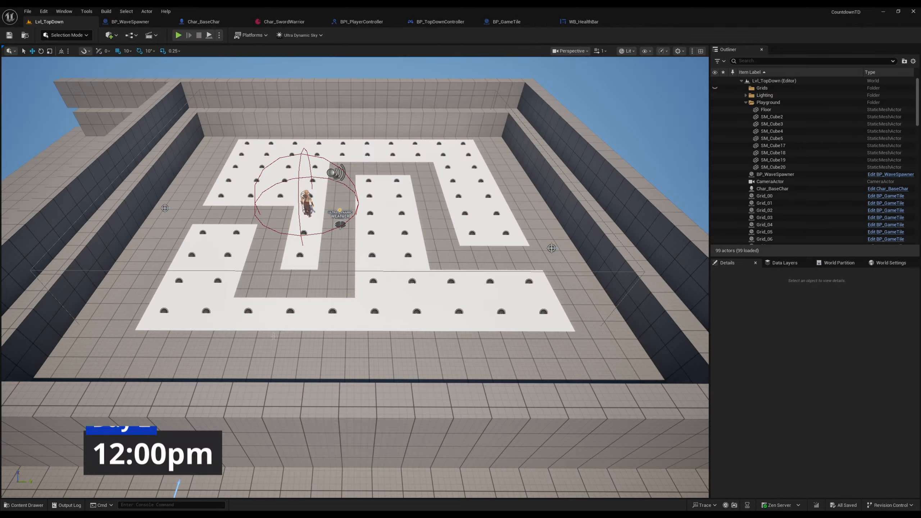
{"action": "mouse_move", "coordinate": [364, 363]}
{"action": "right_mouse_down"}
{"action": "mouse_move", "coordinate": [337, 363]}
{"action": "mouse_move", "coordinate": [377, 361]}
{"action": "mouse_move", "coordinate": [367, 353]}
{"action": "right_mouse_up"}
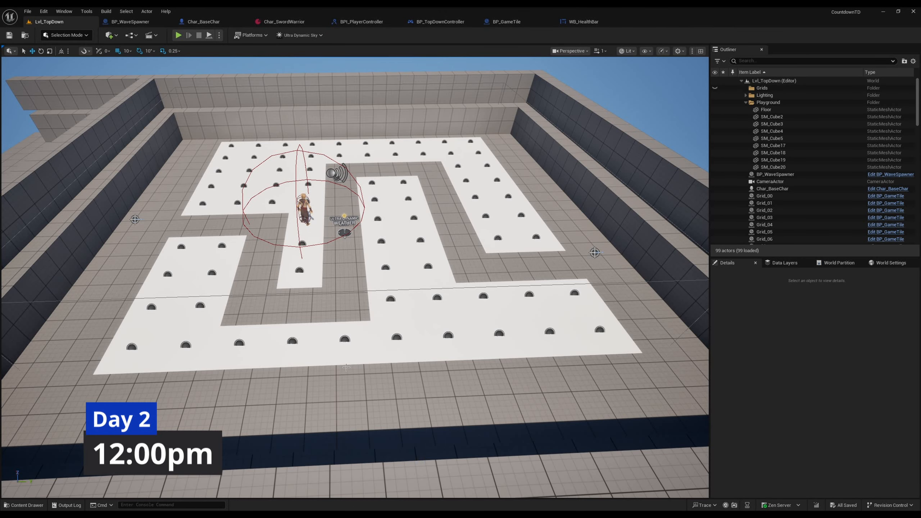
{"action": "mouse_move", "coordinate": [402, 359]}
{"action": "right_mouse_down"}
{"action": "mouse_move", "coordinate": [394, 368]}
{"action": "mouse_move", "coordinate": [379, 350]}
{"action": "mouse_move", "coordinate": [388, 353]}
{"action": "right_mouse_up"}
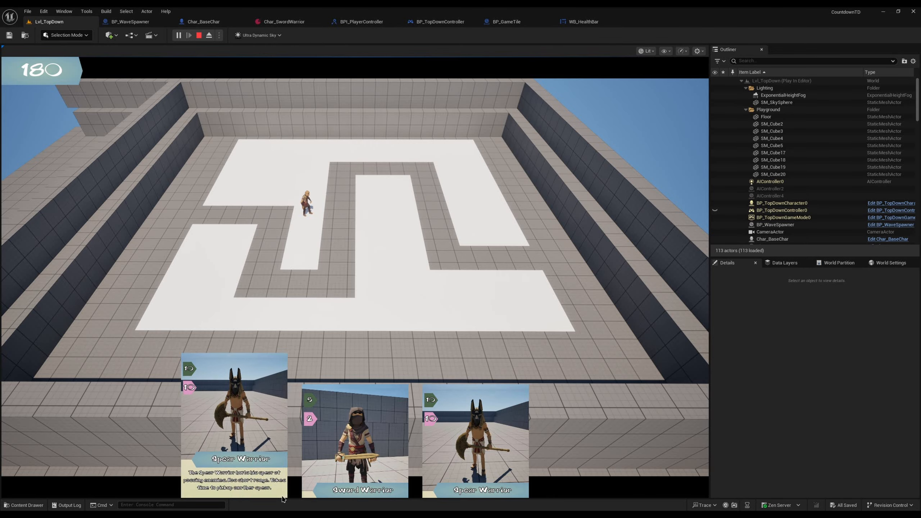
Step: Restart the playtest with a Sword Warrior on the narrow strip and a Spear Warrior across the path, and stop the game
{"action": "key", "text": "Escape"}
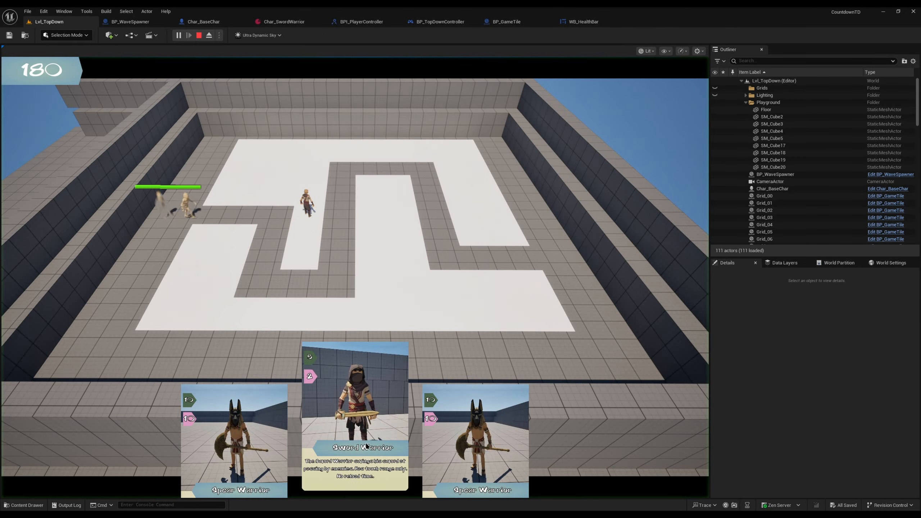
{"action": "left_click", "coordinate": [368, 444]}
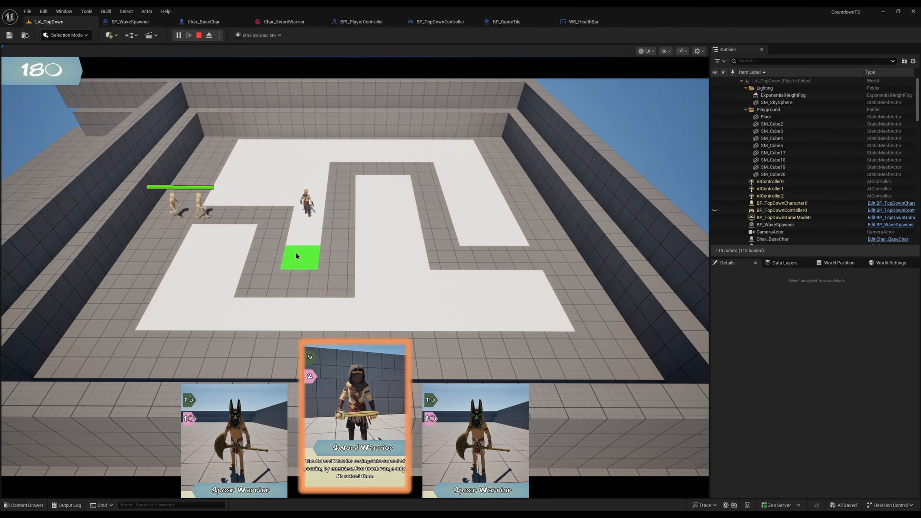
{"action": "left_click", "coordinate": [306, 230]}
{"action": "left_click", "coordinate": [492, 416]}
{"action": "left_click", "coordinate": [230, 255]}
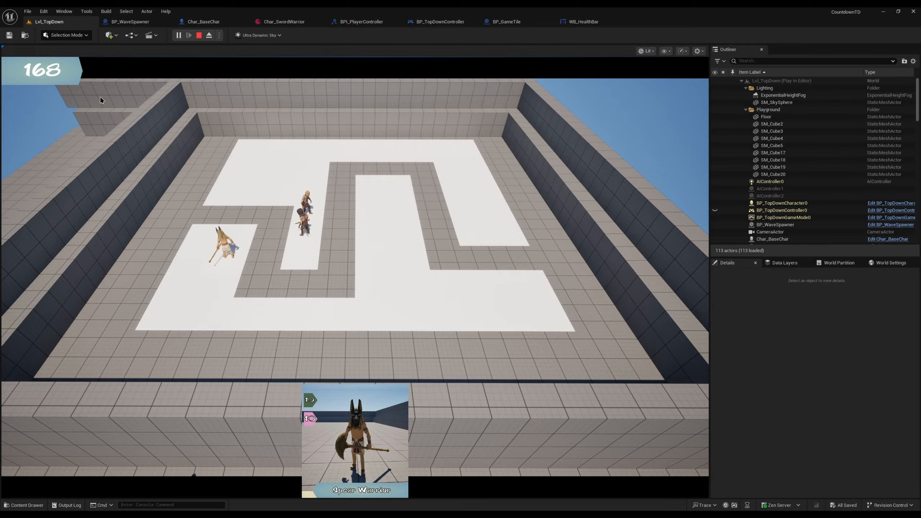
{"action": "key", "text": "Escape"}
Step: Playtest again with a Spear Warrior near the path entrance and a Sword Warrior beside the first U-bend, and stop the game
{"action": "key", "text": "alt+p"}
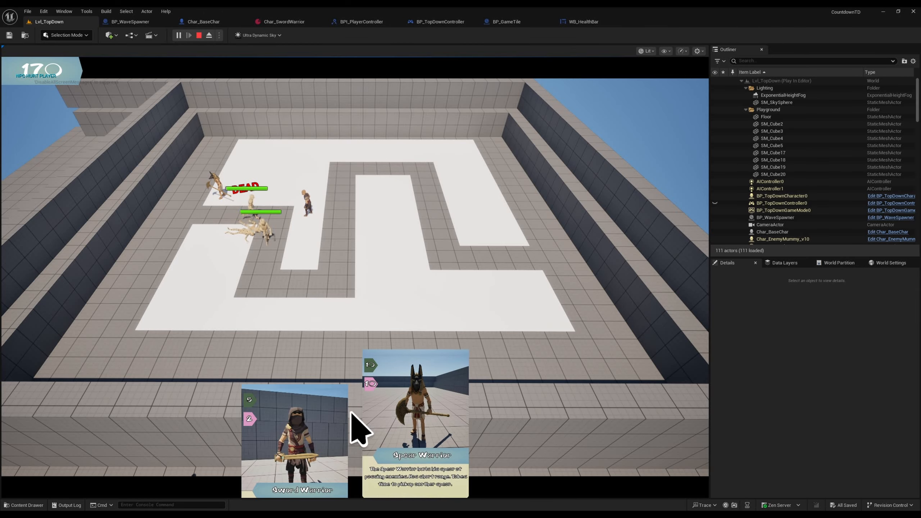
{"action": "left_click", "coordinate": [316, 399]}
{"action": "left_click", "coordinate": [299, 297]}
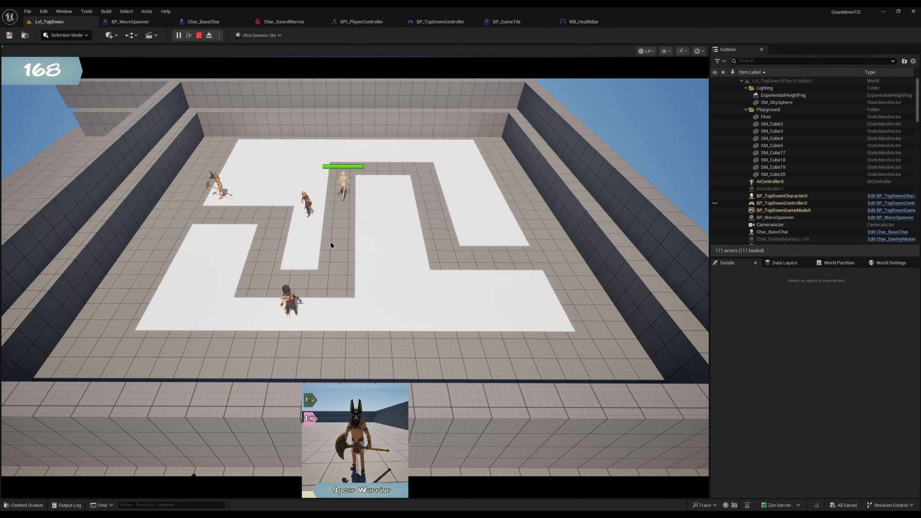
{"action": "key", "text": "Escape"}
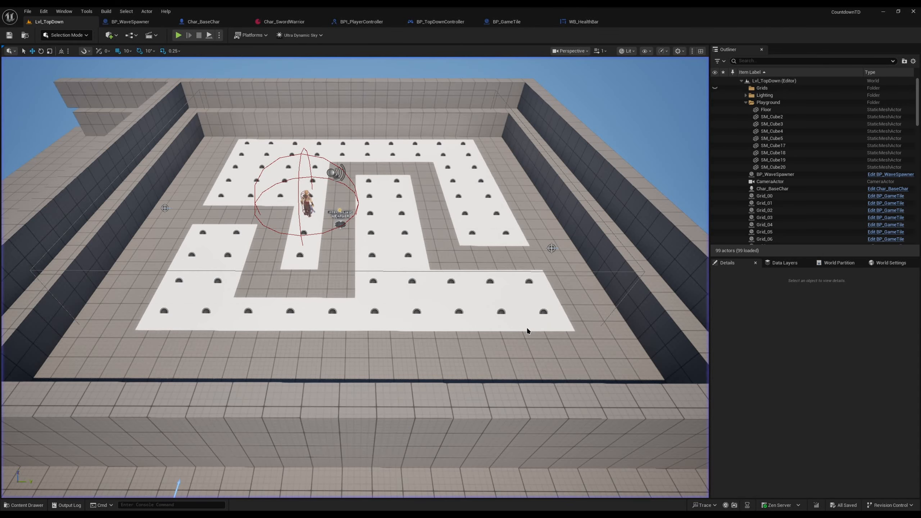
Step: Open the Char_BaseChar blueprint's 3D preview, select the Sphere component, and examine its extent around the character
{"action": "left_click", "coordinate": [223, 20]}
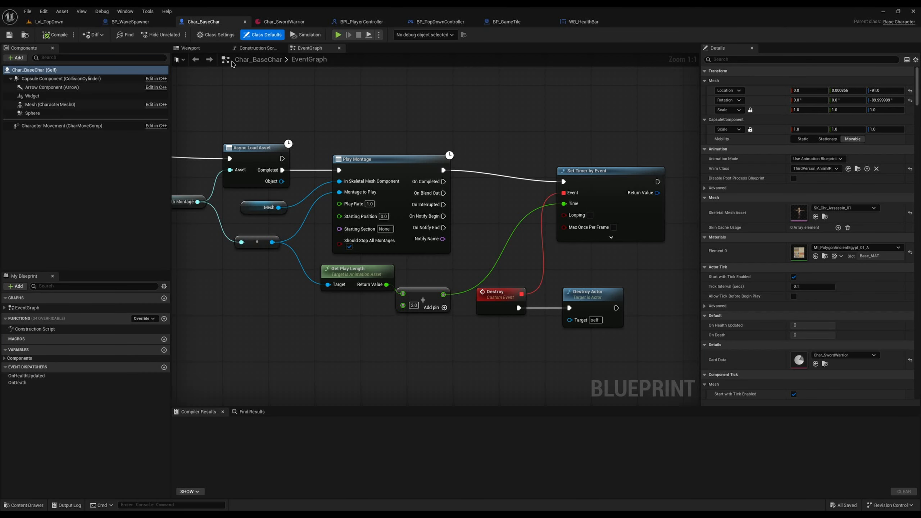
{"action": "left_click", "coordinate": [196, 48]}
{"action": "left_click", "coordinate": [48, 106]}
{"action": "left_click", "coordinate": [52, 113]}
{"action": "key", "text": "s"}
{"action": "right_click_drag", "start_coordinate": [312, 188], "coordinate": [356, 204]}
{"action": "scroll", "coordinate": [338, 200], "scroll_direction": "down", "scroll_amount": 1}
{"action": "key", "text": "w"}
{"action": "key", "text": "f"}
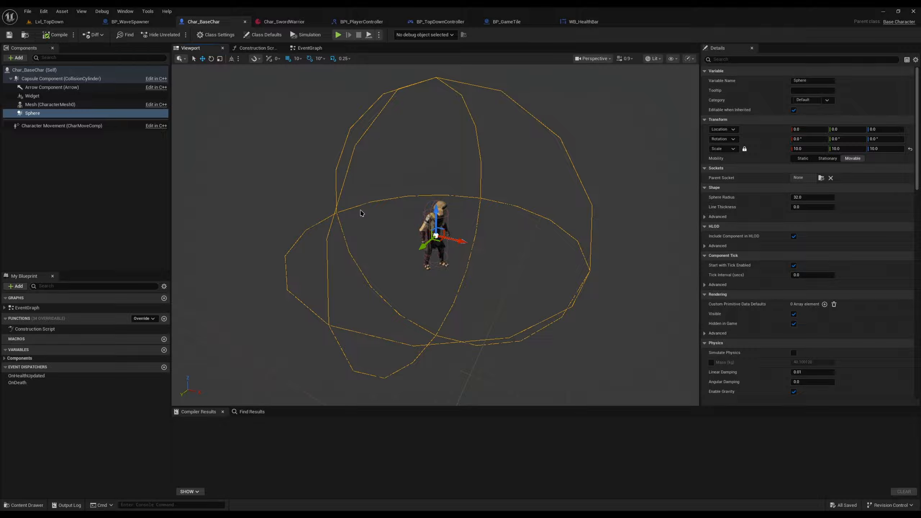
{"action": "right_click_drag", "start_coordinate": [479, 280], "coordinate": [472, 258]}
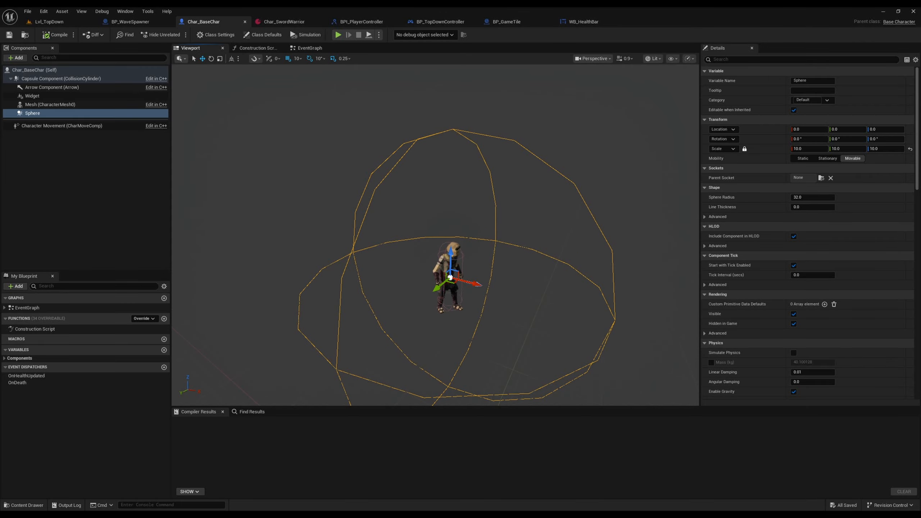
Step: Return to the Lvl_TopDown level and examine how far the placed Char_BaseChar's range sphere reaches over the tiles and path
{"action": "left_click", "coordinate": [47, 23]}
{"action": "scroll", "coordinate": [412, 272], "scroll_direction": "up", "scroll_amount": 10}
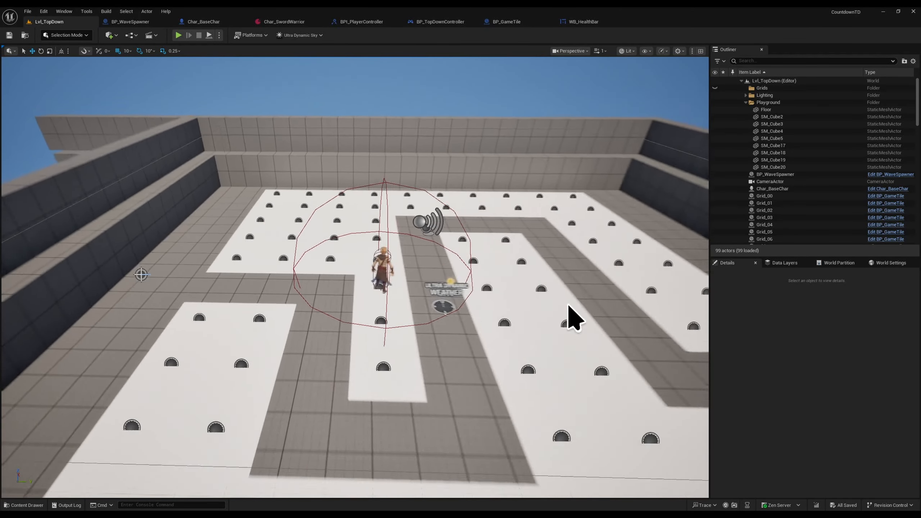
{"action": "key", "text": "s"}
{"action": "mouse_move", "coordinate": [569, 305]}
{"action": "right_mouse_down"}
{"action": "mouse_move", "coordinate": [555, 311]}
{"action": "mouse_move", "coordinate": [577, 296]}
{"action": "right_mouse_up"}
{"action": "key", "text": "w"}
{"action": "key", "text": "s"}
{"action": "key", "text": "a"}
{"action": "key", "text": "w"}
{"action": "key", "text": "s"}
{"action": "key", "text": "w"}
{"action": "key", "text": "s"}
{"action": "key", "text": "a"}
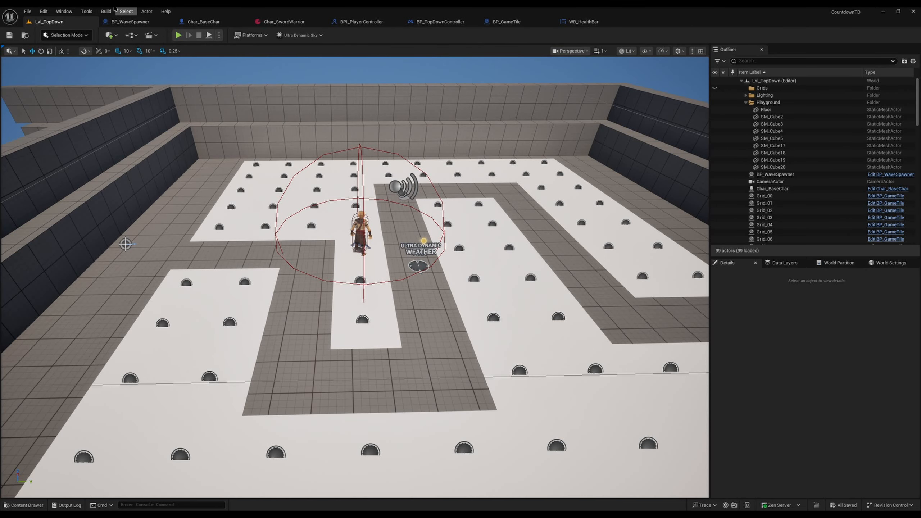
Step: Switch to the Dolphin file manager, view the WAV tracks in the Downloads/music folder, and return to the level editor
{"action": "left_click", "coordinate": [110, 3]}
{"action": "left_click_drag", "start_coordinate": [561, 258], "coordinate": [481, 229]}
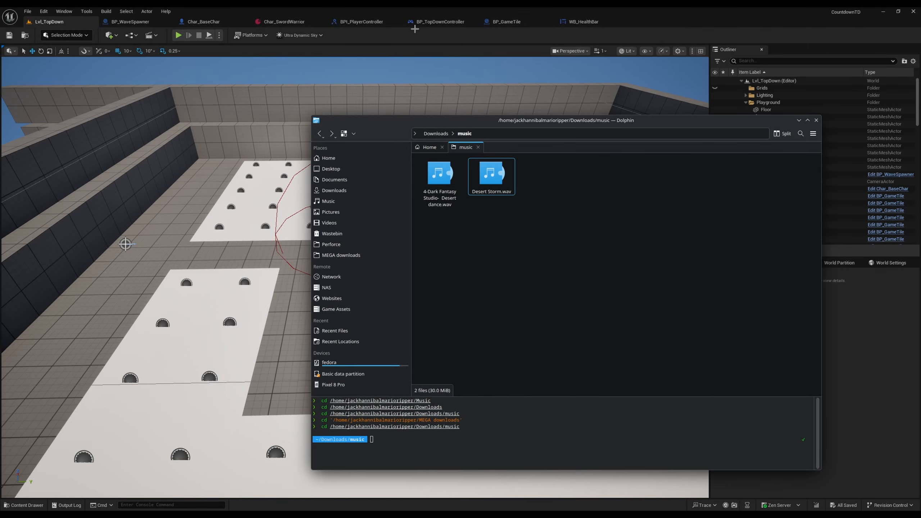
{"action": "left_click", "coordinate": [418, 40]}
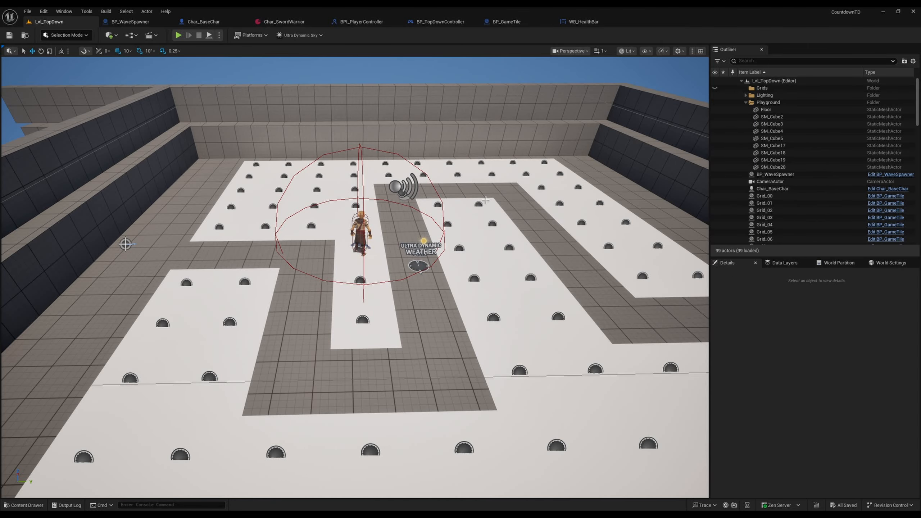
Step: Examine the level's tile layout, enemy path and placed base character from several viewpoints
{"action": "mouse_move", "coordinate": [117, 259]}
{"action": "right_mouse_down"}
{"action": "mouse_move", "coordinate": [110, 253]}
{"action": "mouse_move", "coordinate": [125, 258]}
{"action": "mouse_move", "coordinate": [107, 252]}
{"action": "mouse_move", "coordinate": [116, 254]}
{"action": "right_mouse_up"}
{"action": "key", "text": "w"}
{"action": "key", "text": "s"}
{"action": "key", "text": "d"}
{"action": "key", "text": "w"}
{"action": "key", "text": "w"}
{"action": "key", "text": "s"}
{"action": "key", "text": "d"}
{"action": "key", "text": "w"}
{"action": "key", "text": "s"}
{"action": "key", "text": "w"}
{"action": "key", "text": "w"}
{"action": "key", "text": "s"}
{"action": "key", "text": "w"}
{"action": "key", "text": "a"}
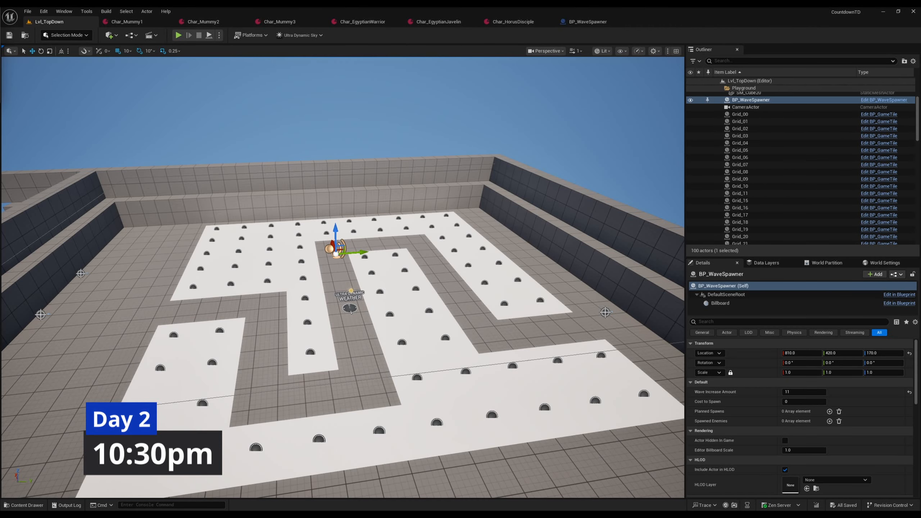
Step: Start a playtest and read the descriptions on the Egyptian Warrior, Egyptian Javelin and Horus Disciple cards
{"action": "mouse_move", "coordinate": [617, 416]}
{"action": "right_mouse_down"}
{"action": "mouse_move", "coordinate": [603, 410]}
{"action": "mouse_move", "coordinate": [603, 422]}
{"action": "right_mouse_up"}
{"action": "key", "text": "s"}
{"action": "key", "text": "w"}
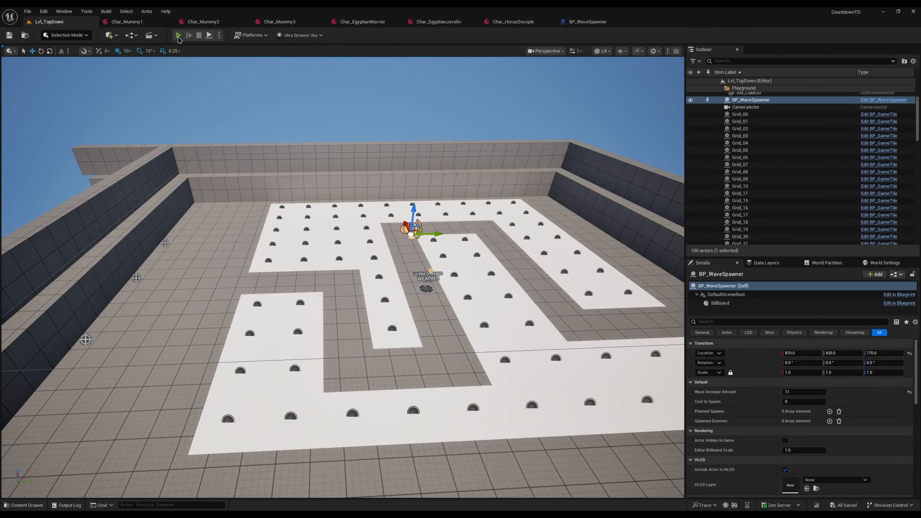
{"action": "key", "text": "alt+p"}
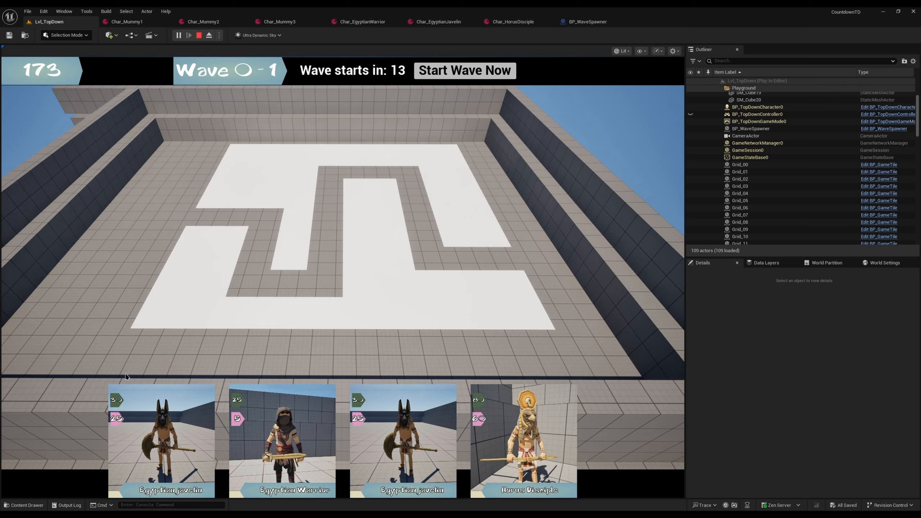
{"action": "mouse_move", "coordinate": [290, 419]}
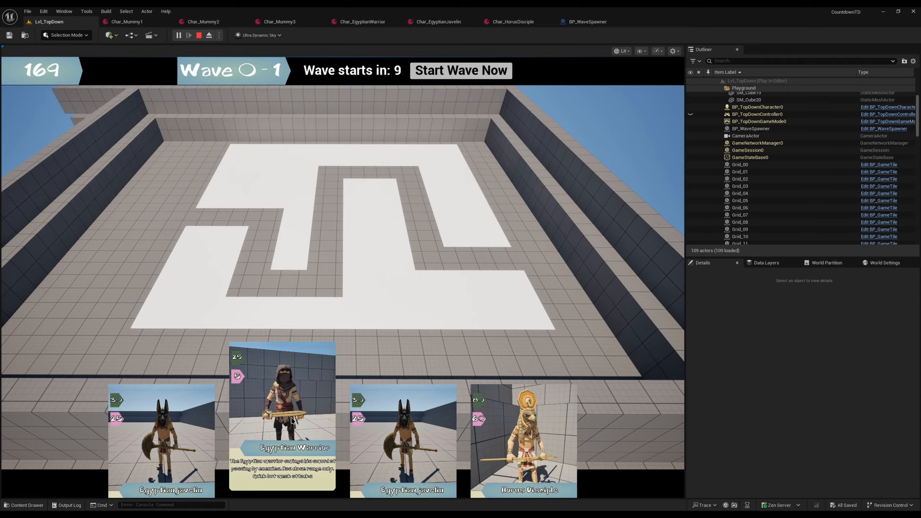
{"action": "mouse_move", "coordinate": [182, 432]}
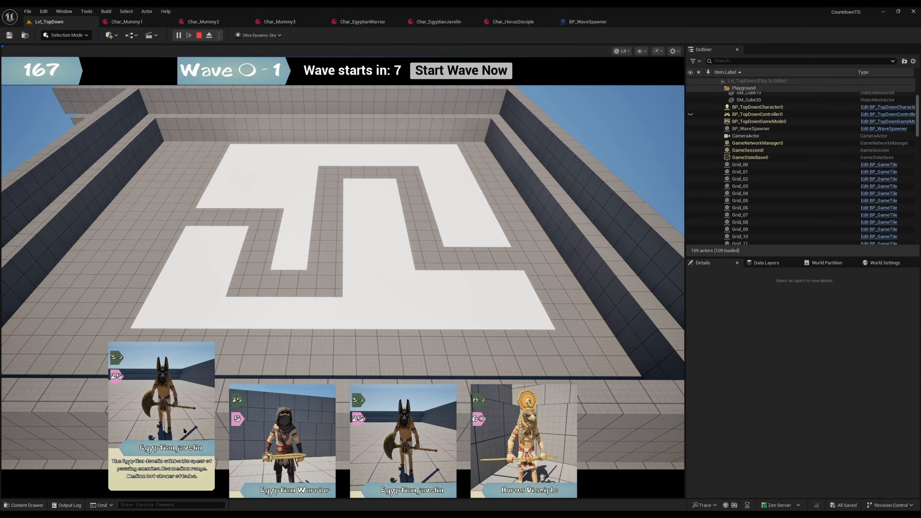
{"action": "mouse_move", "coordinate": [518, 439]}
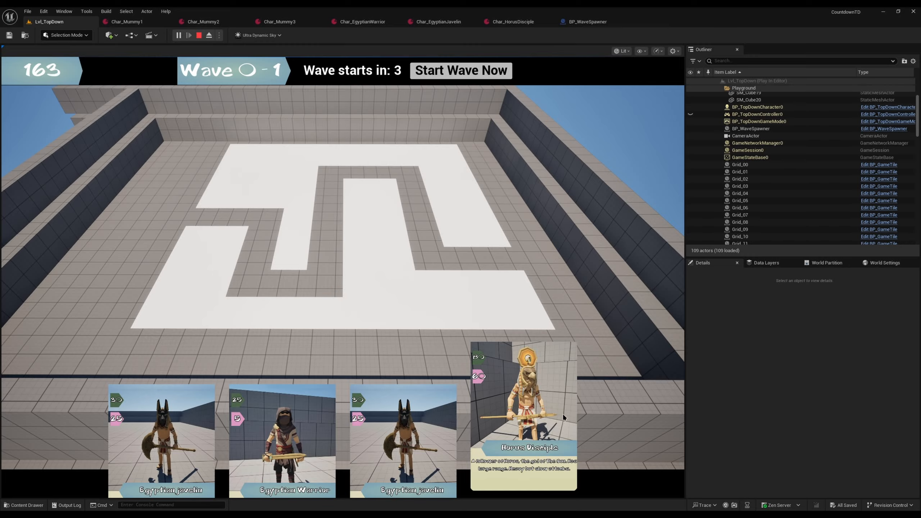
{"action": "mouse_move", "coordinate": [242, 364]}
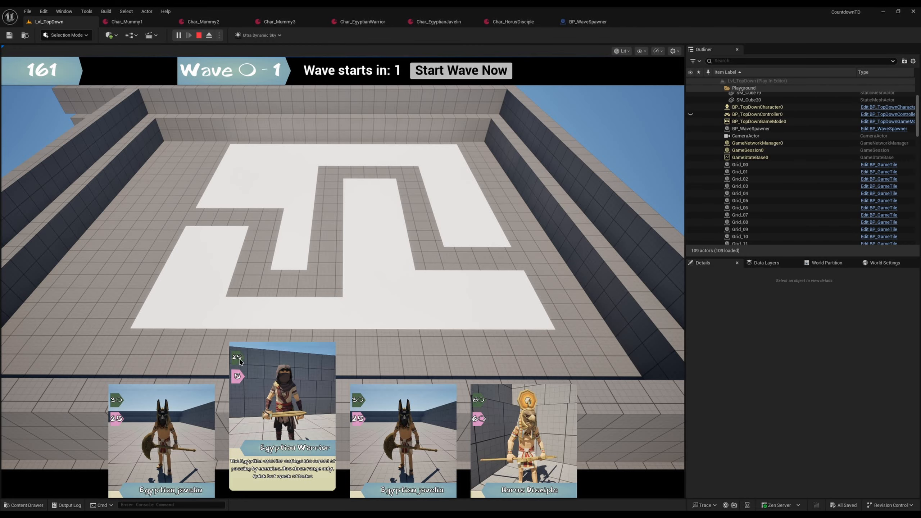
Step: Place an Egyptian Warrior and two Egyptian Javelins beside the early path during wave 1, and start wave 2 without waiting
{"action": "left_click", "coordinate": [282, 407]}
{"action": "left_click", "coordinate": [217, 201]}
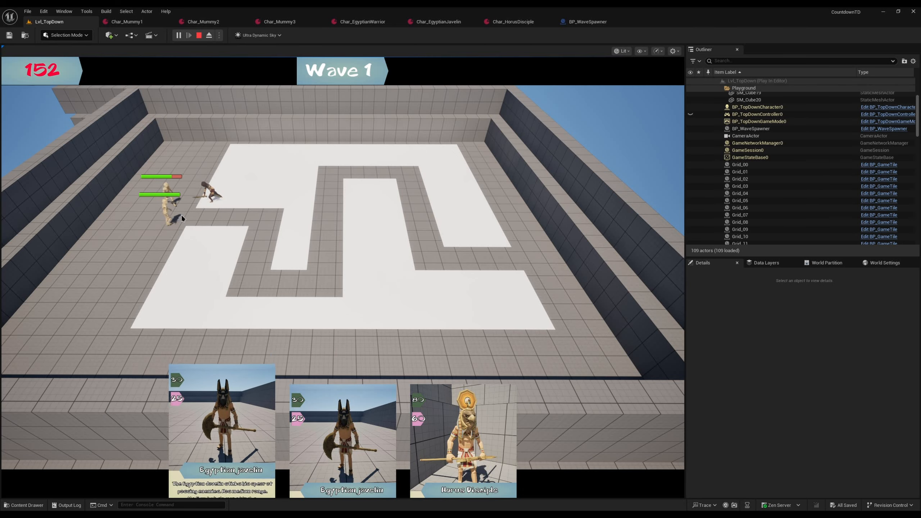
{"action": "left_click", "coordinate": [203, 418]}
{"action": "left_click", "coordinate": [196, 238]}
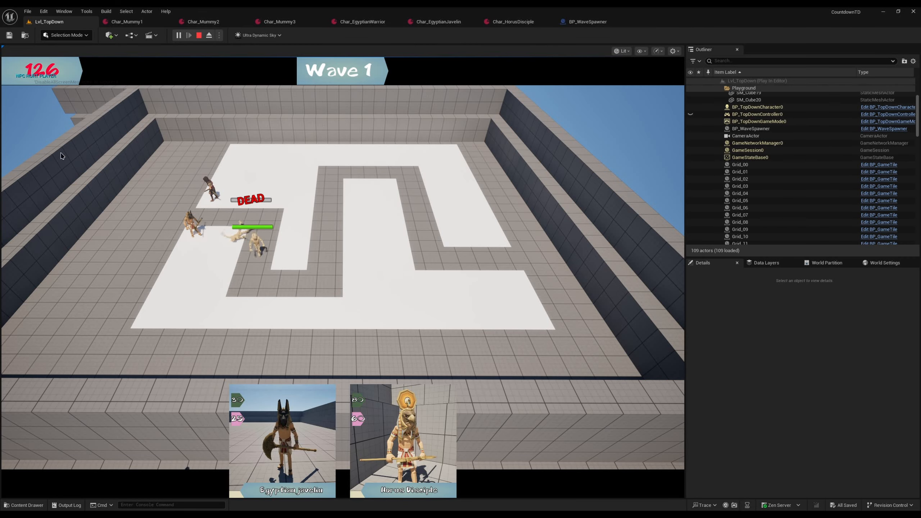
{"action": "left_click", "coordinate": [290, 399]}
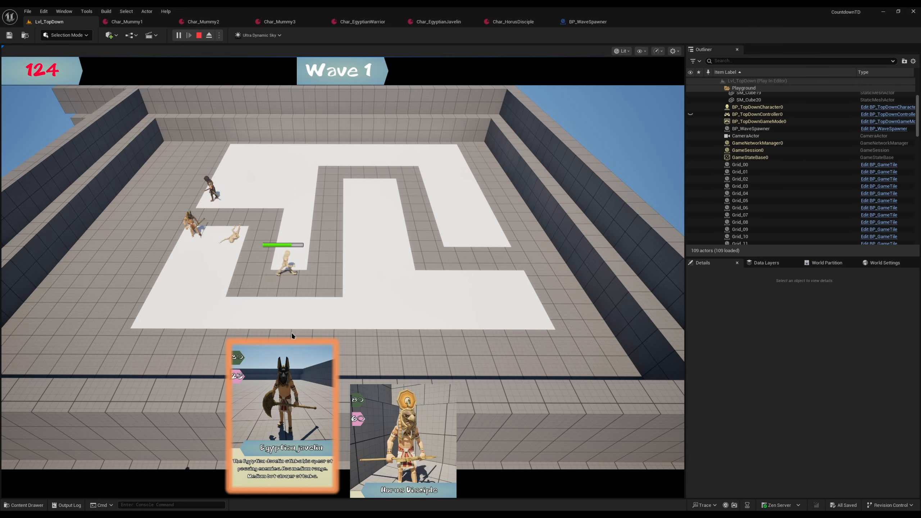
{"action": "left_click", "coordinate": [298, 209]}
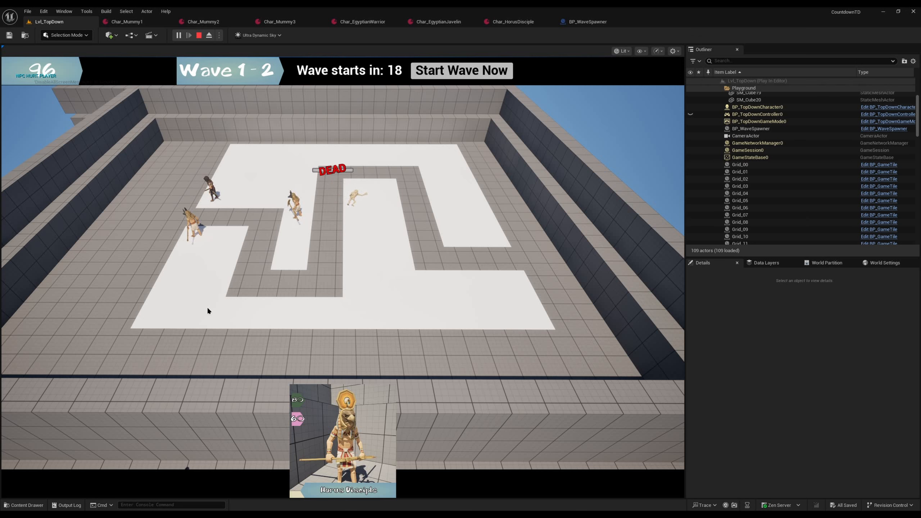
{"action": "mouse_move", "coordinate": [335, 420]}
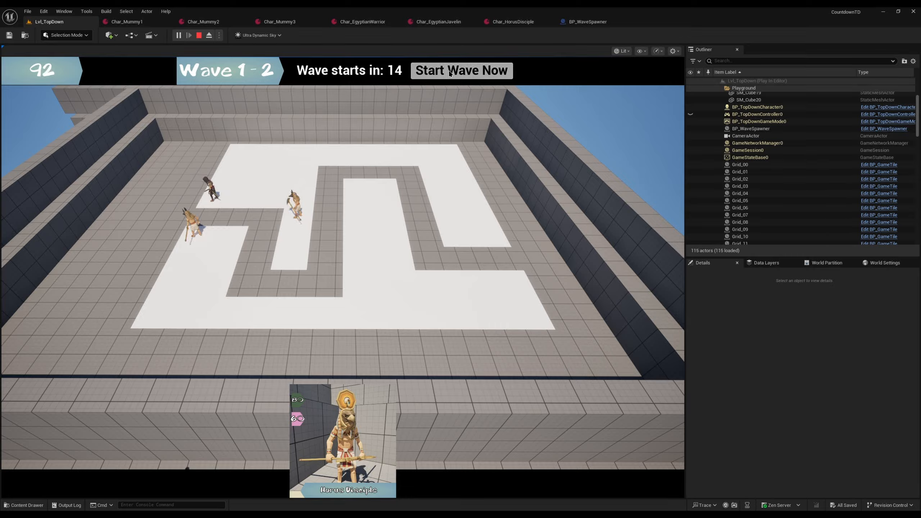
{"action": "left_click", "coordinate": [462, 71]}
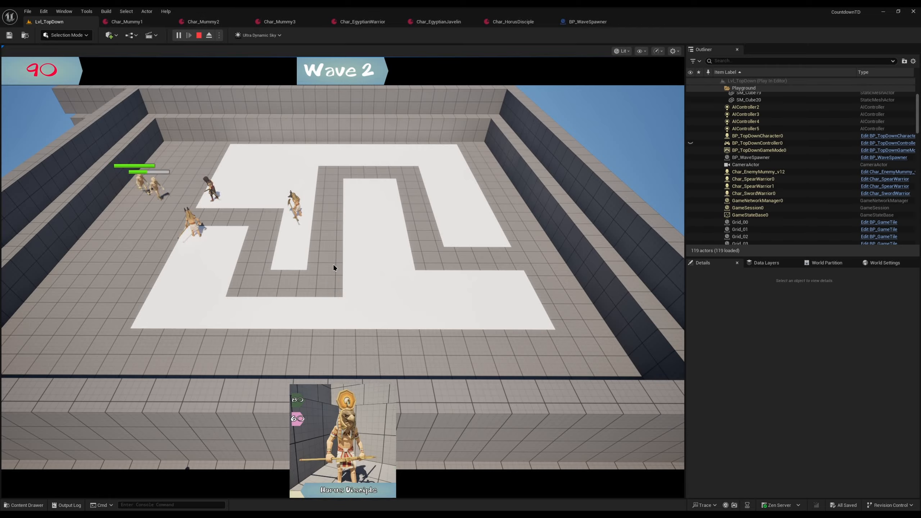
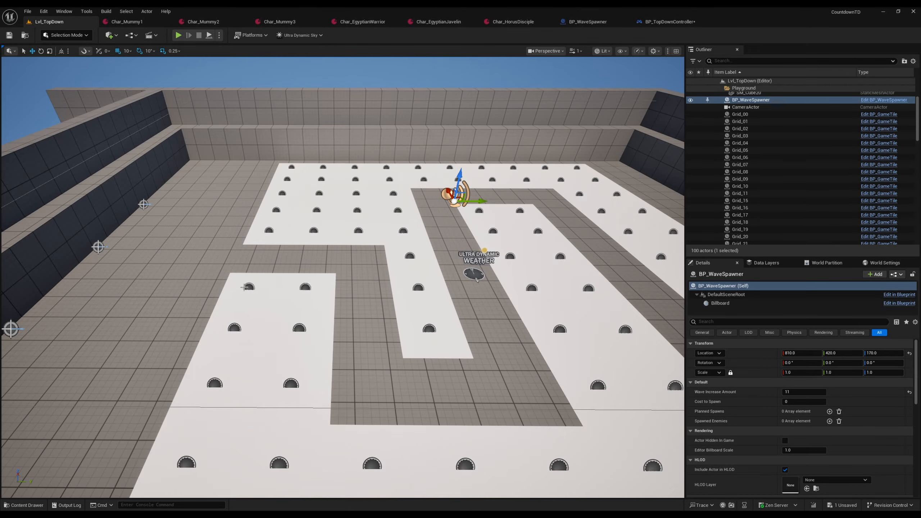
Step: Select the grid tile beside the path's entrance and focus the viewport on it
{"action": "left_click", "coordinate": [245, 289]}
{"action": "key", "text": "f"}
{"action": "scroll", "coordinate": [263, 282], "scroll_direction": "down", "scroll_amount": 6}
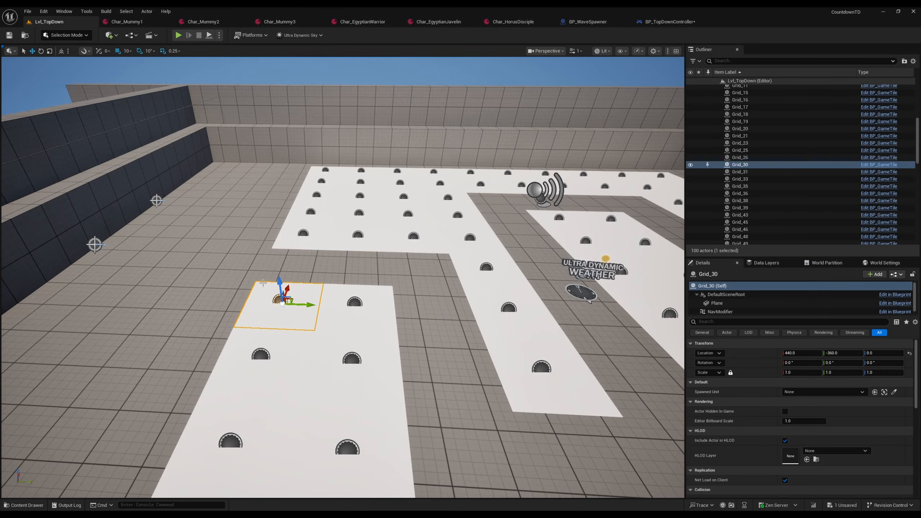
{"action": "scroll", "coordinate": [274, 298], "scroll_direction": "down", "scroll_amount": 8}
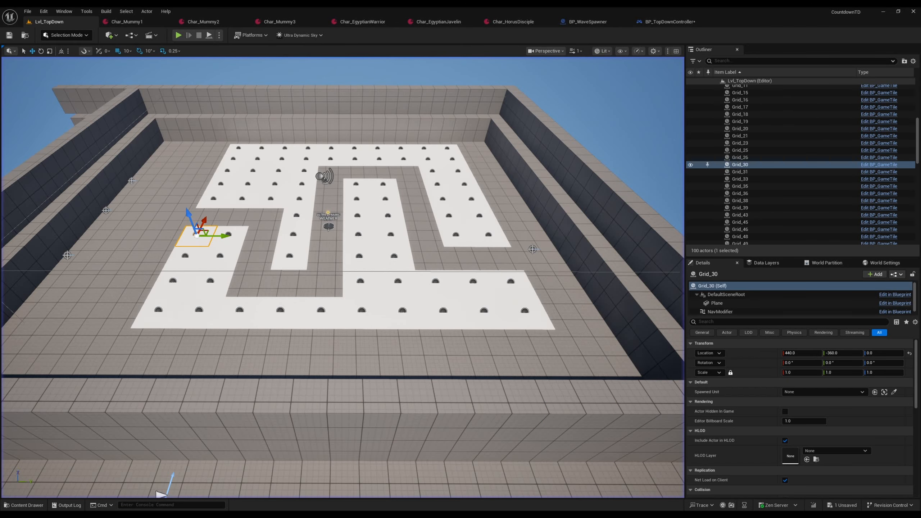
Step: Review the CardsInHand default cards in the BP_TopDownController blueprint, and switch to the BP_WaveSpawner blueprint
{"action": "left_click", "coordinate": [662, 20]}
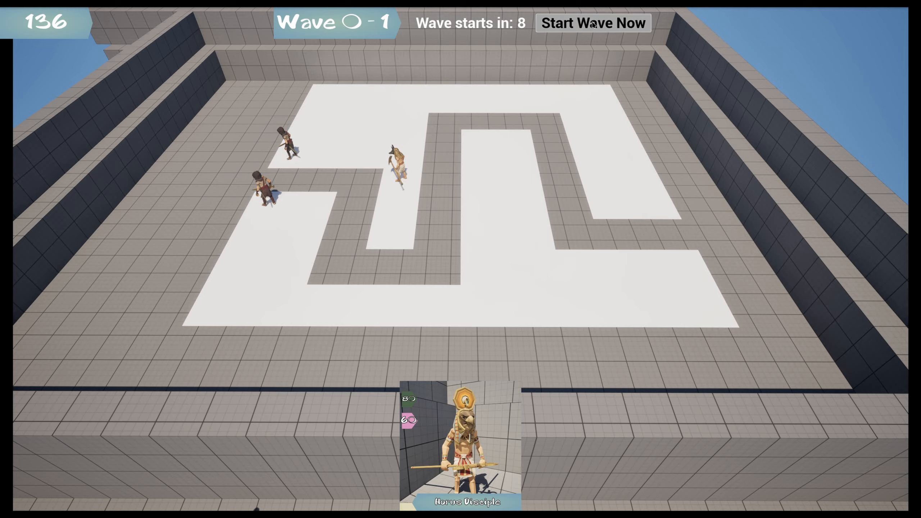
{"action": "left_click", "coordinate": [593, 24]}
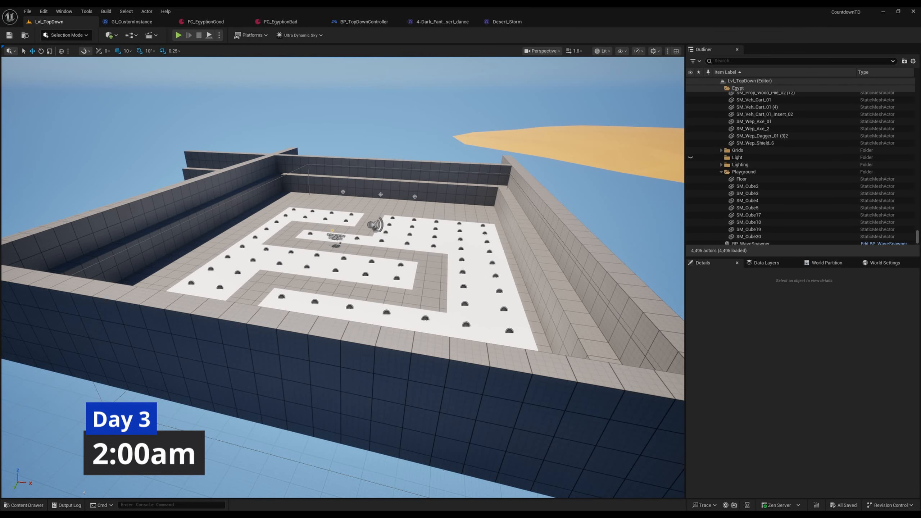
Step: Examine the walled playground's tile layout and enemy path from above
{"action": "right_click_drag", "start_coordinate": [343, 277], "coordinate": [360, 302]}
{"action": "key", "text": "s"}
{"action": "scroll", "coordinate": [365, 284], "scroll_direction": "down", "scroll_amount": 2}
{"action": "key", "text": "w"}
{"action": "key", "text": "d"}
{"action": "key", "text": "w"}
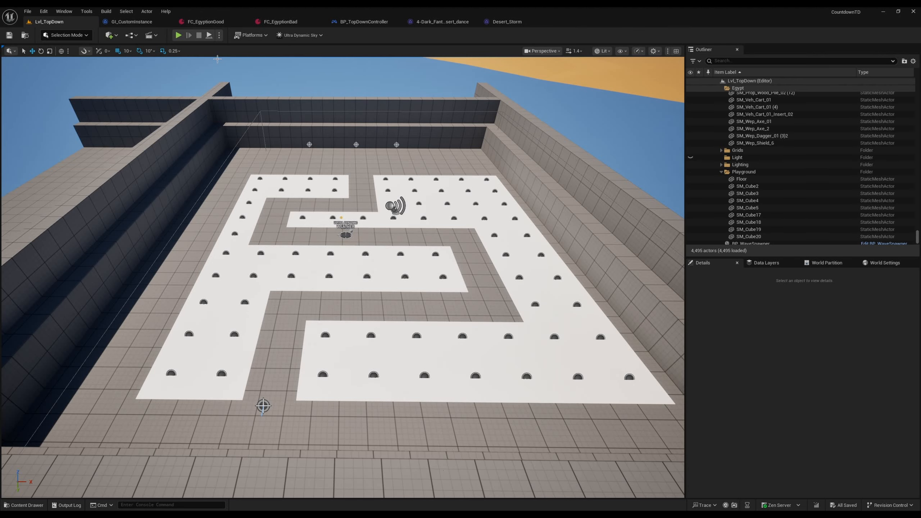
Step: Open the GI_CustomInstance blueprint and compare its SelectedFaction and SelectedEnemyFaction variables
{"action": "left_click", "coordinate": [132, 21]}
{"action": "left_click", "coordinate": [57, 161]}
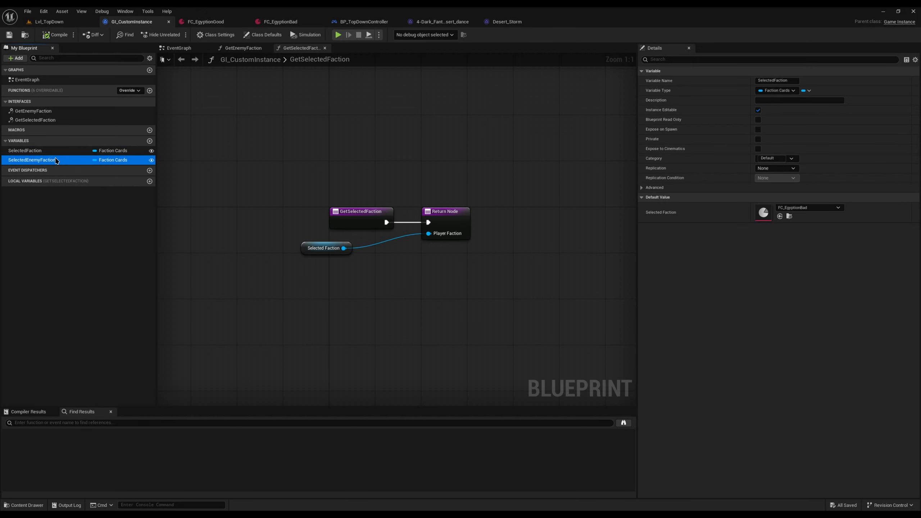
{"action": "left_click", "coordinate": [58, 152]}
{"action": "left_click", "coordinate": [62, 160]}
{"action": "left_click", "coordinate": [65, 151]}
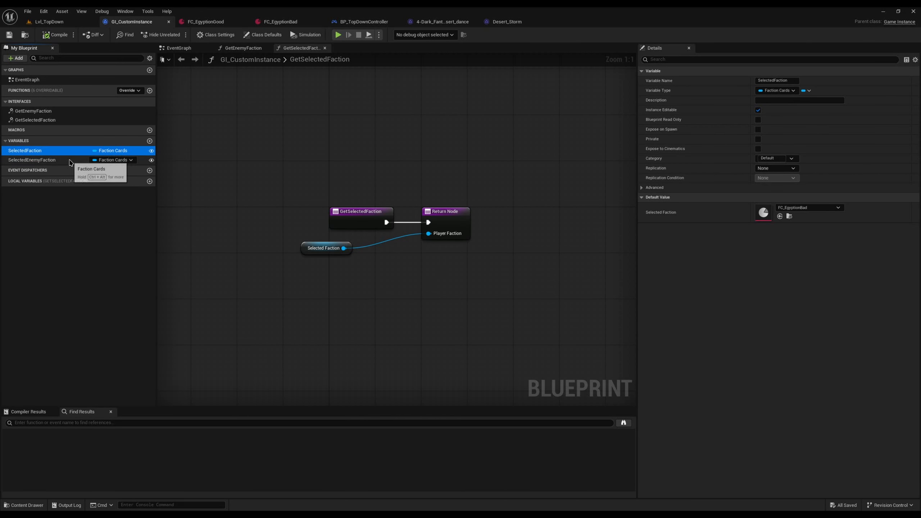
{"action": "left_click", "coordinate": [70, 160]}
Step: Set the SelectedFaction variable's default to FC_EgyptionGood, compile the blueprint and return to the Lvl_TopDown level
{"action": "left_click", "coordinate": [108, 154]}
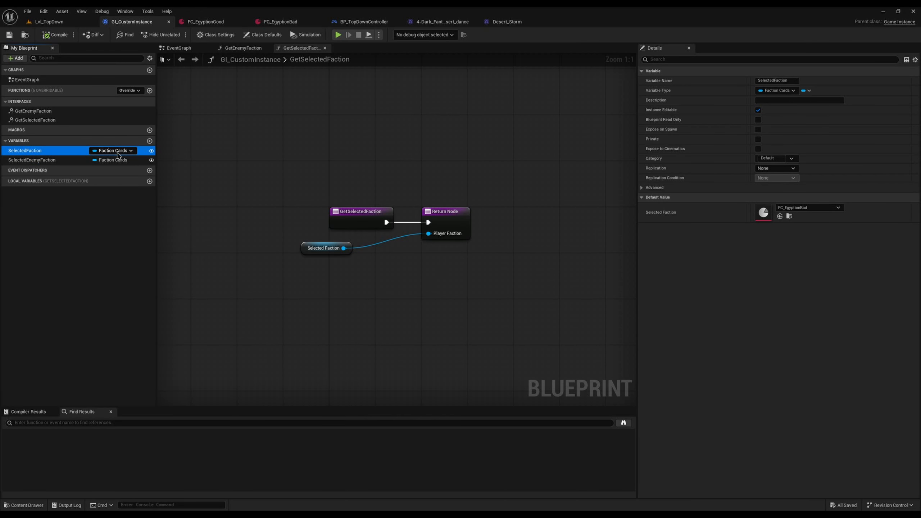
{"action": "left_click", "coordinate": [831, 208]}
{"action": "left_click", "coordinate": [831, 303]}
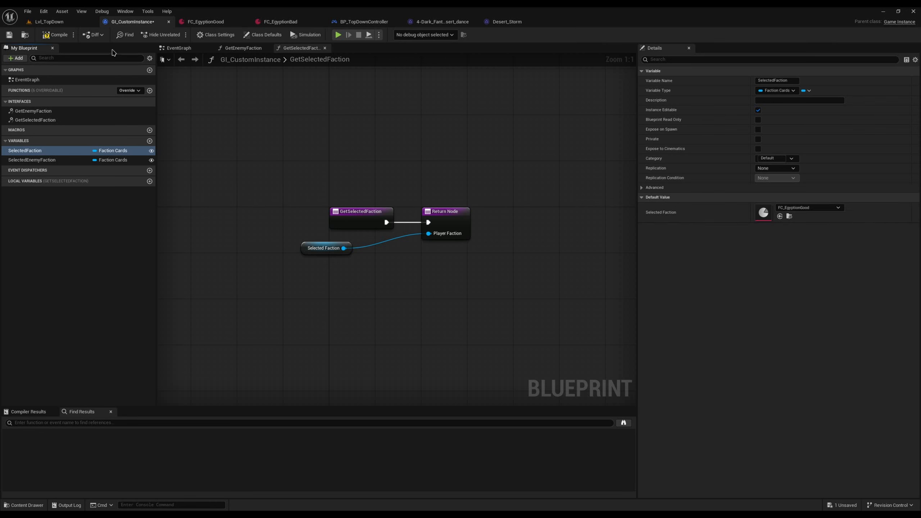
{"action": "left_click", "coordinate": [45, 33]}
{"action": "left_click", "coordinate": [54, 22]}
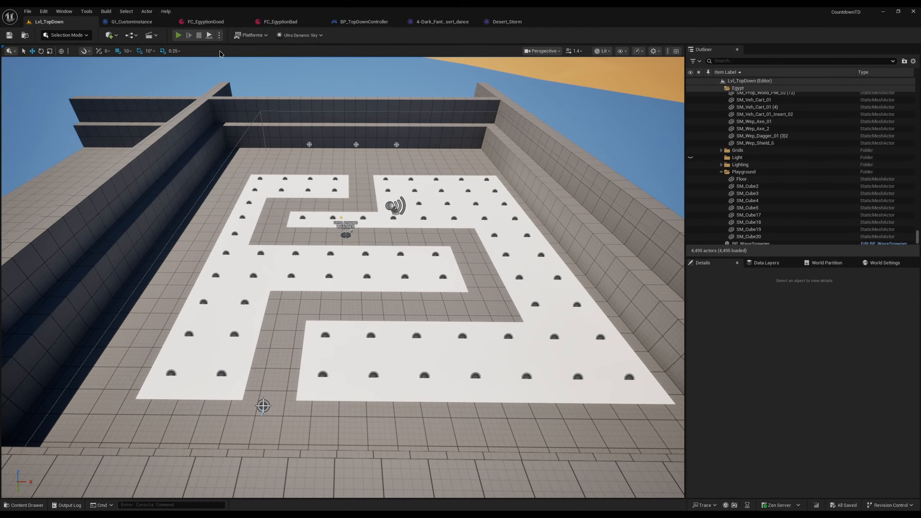
Step: Playtest the level to check the starting card hand, stop it and start it once more
{"action": "key", "text": "alt+p"}
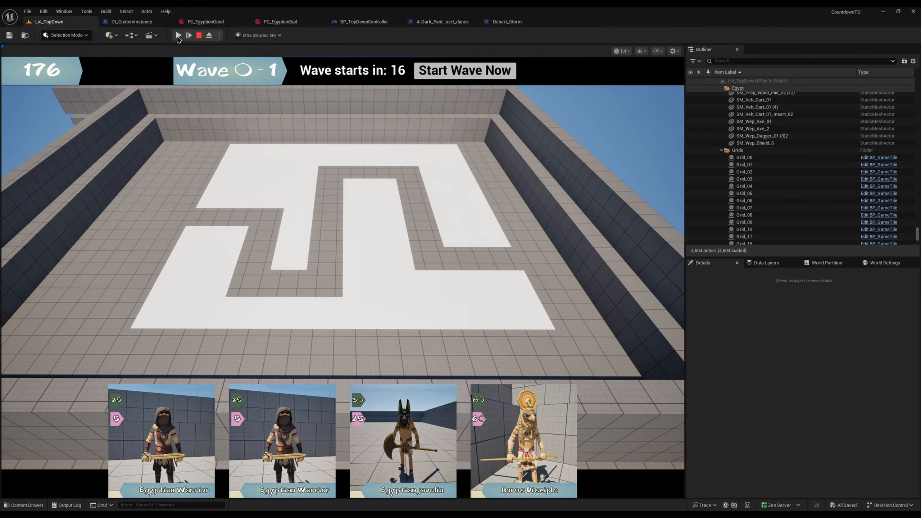
{"action": "left_click", "coordinate": [198, 35]}
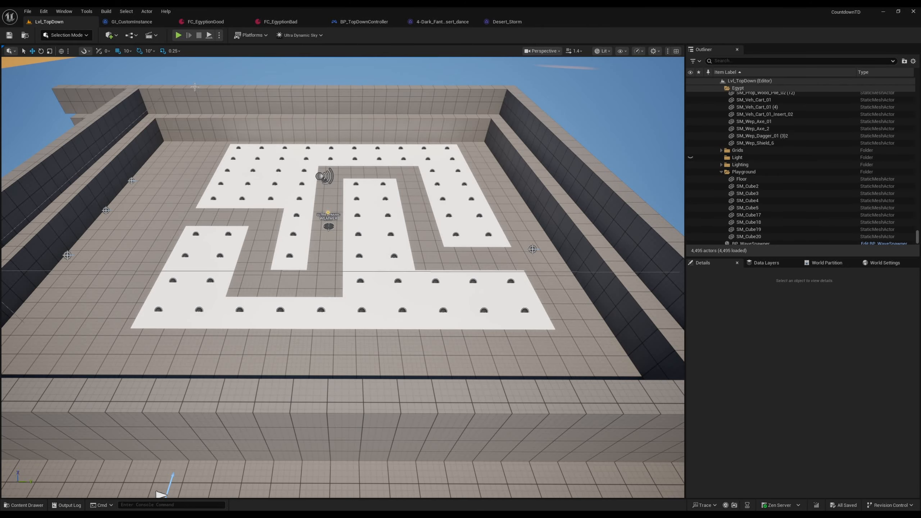
{"action": "left_click", "coordinate": [178, 36]}
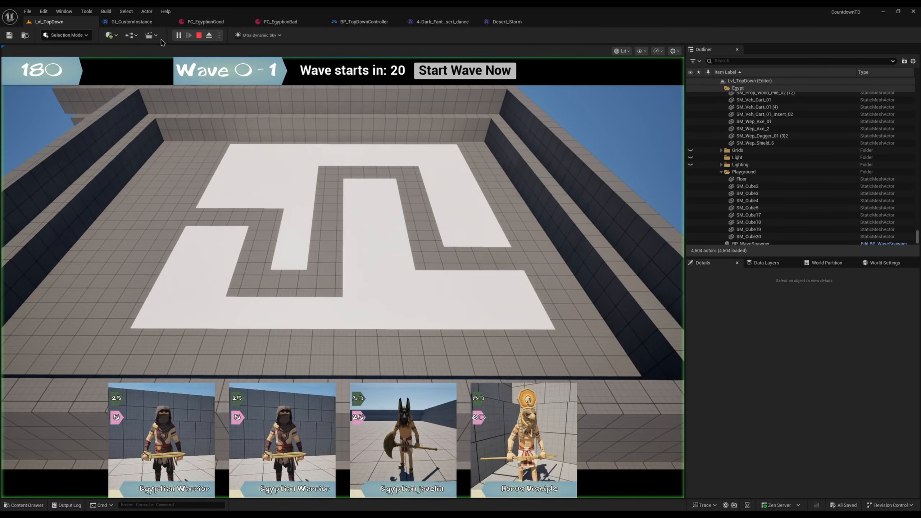
Step: Review the selected faction in GI_CustomInstance, the Desert_Storm asset and the background music nodes in BP_TopDownController's event graph
{"action": "left_click", "coordinate": [134, 22]}
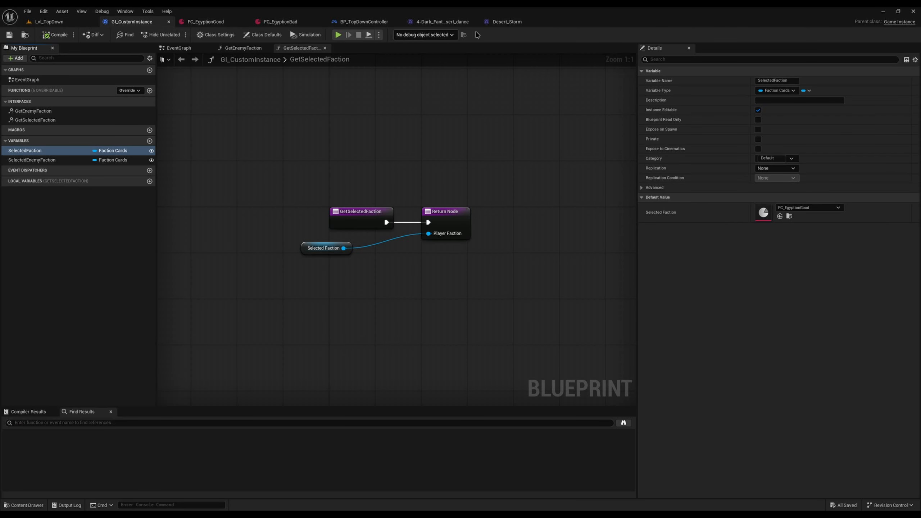
{"action": "left_click", "coordinate": [508, 21]}
{"action": "left_click", "coordinate": [361, 22]}
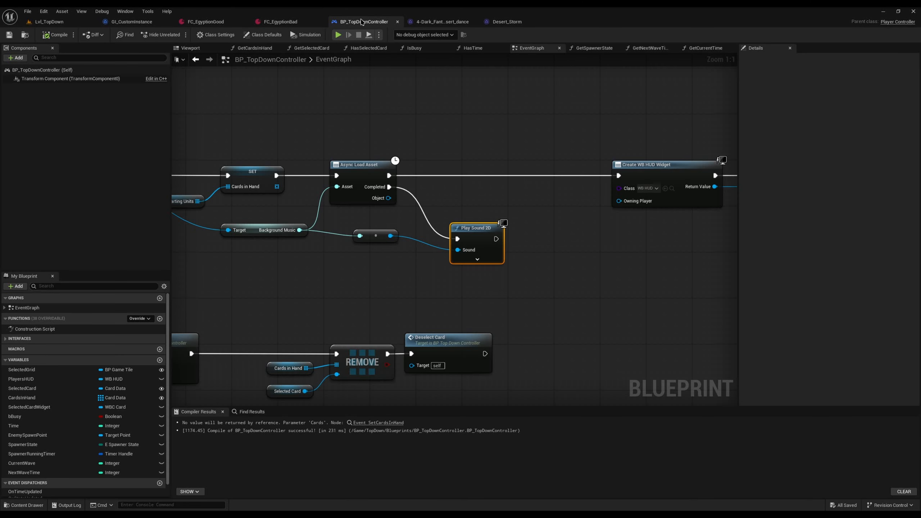
Step: Playtest the level by placing two Egyptian Warriors, an Egyptian Javelin and a Horus Disciple around the path's entrance
{"action": "left_click", "coordinate": [178, 35]}
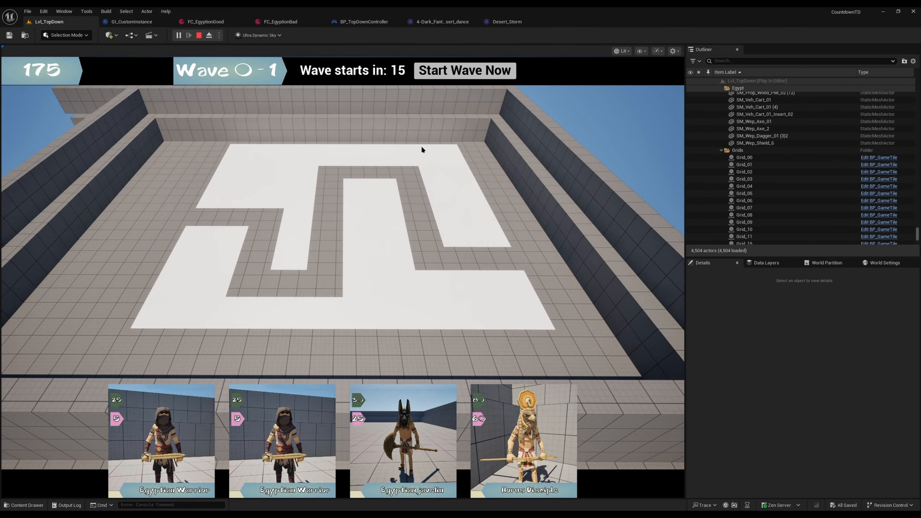
{"action": "left_click", "coordinate": [304, 394]}
{"action": "left_click", "coordinate": [215, 198]}
{"action": "left_click", "coordinate": [181, 393]}
{"action": "left_click", "coordinate": [194, 234]}
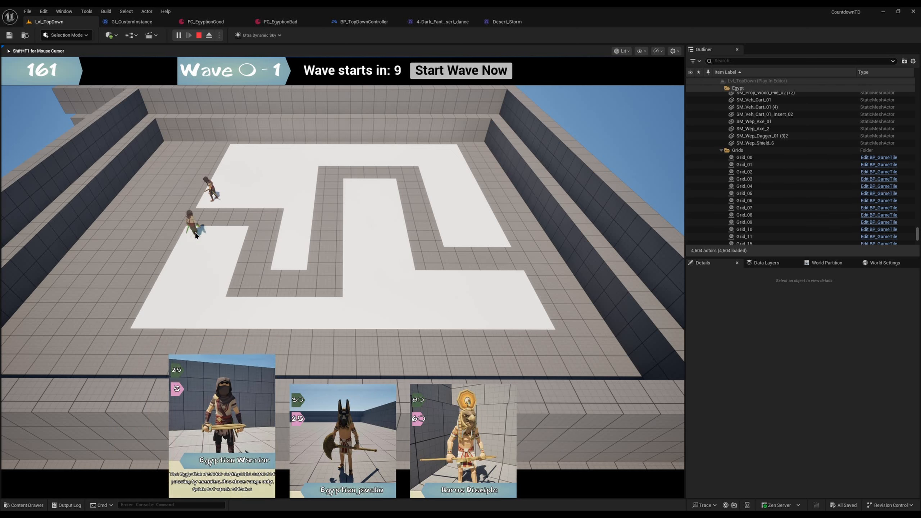
{"action": "left_click", "coordinate": [254, 206]}
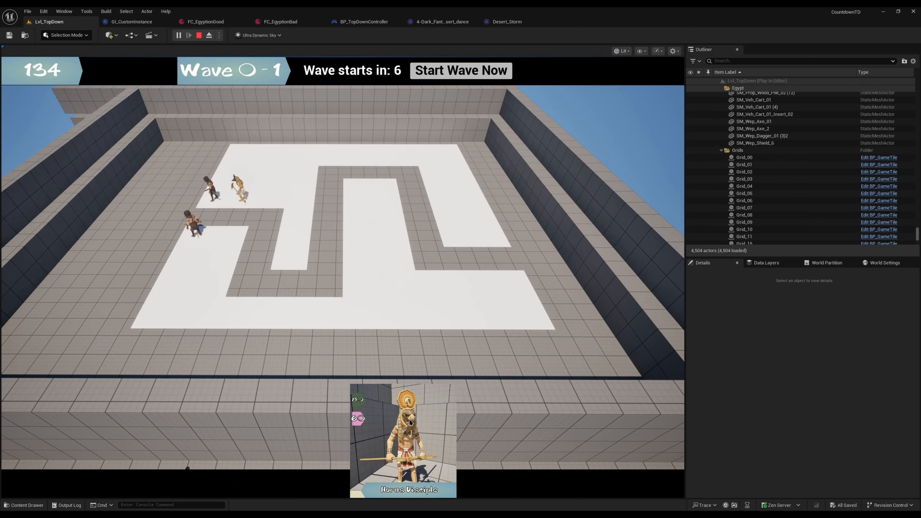
{"action": "left_click", "coordinate": [226, 221]}
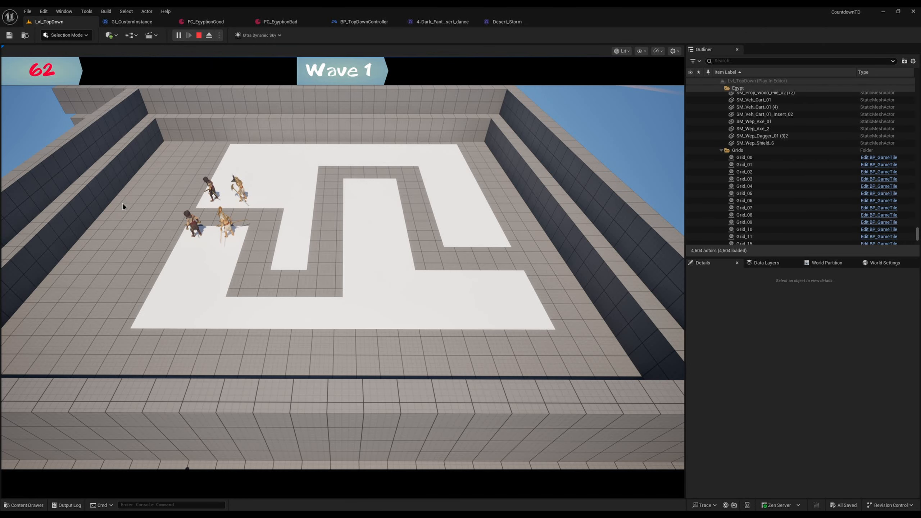
{"action": "left_click", "coordinate": [198, 35]}
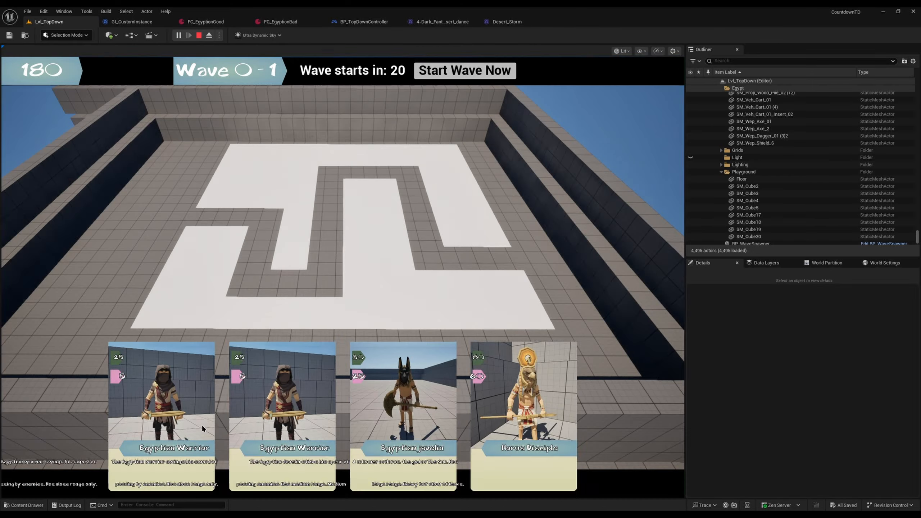
Step: Place two Egyptian Warriors and an Egyptian Javelin along the narrow inner tile strip, and start wave 1 without waiting
{"action": "left_click", "coordinate": [198, 431]}
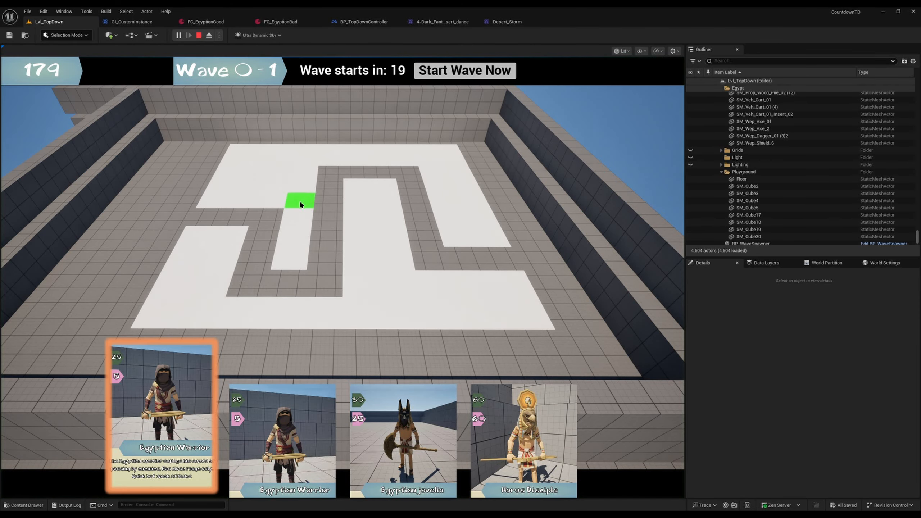
{"action": "left_click", "coordinate": [300, 203]}
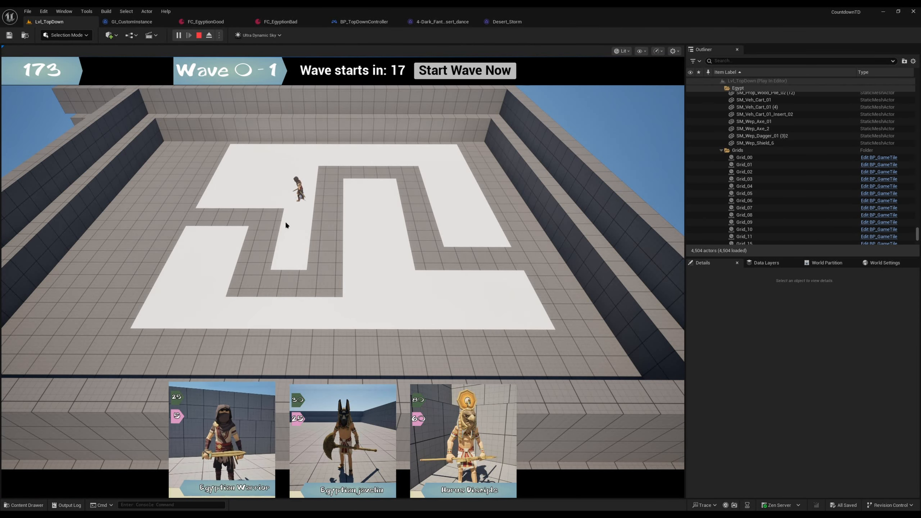
{"action": "left_click", "coordinate": [242, 424]}
{"action": "left_click", "coordinate": [298, 222]}
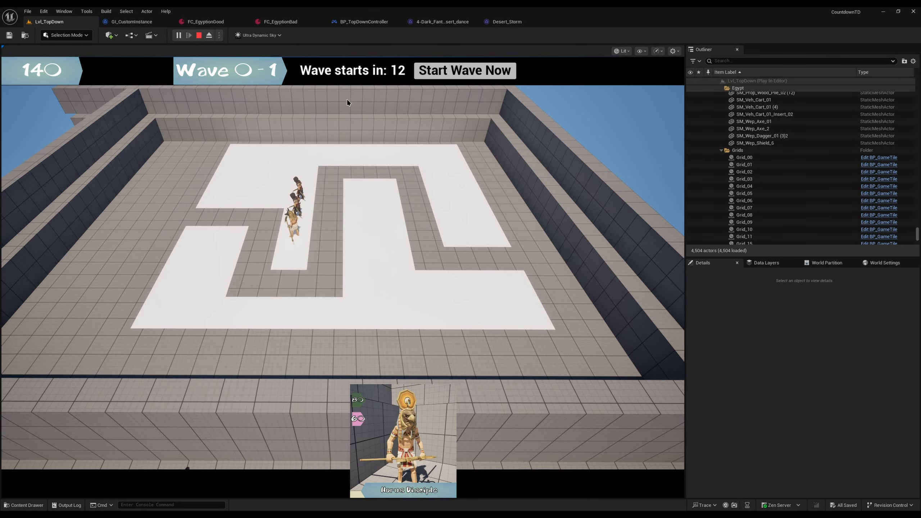
{"action": "left_click", "coordinate": [465, 70]}
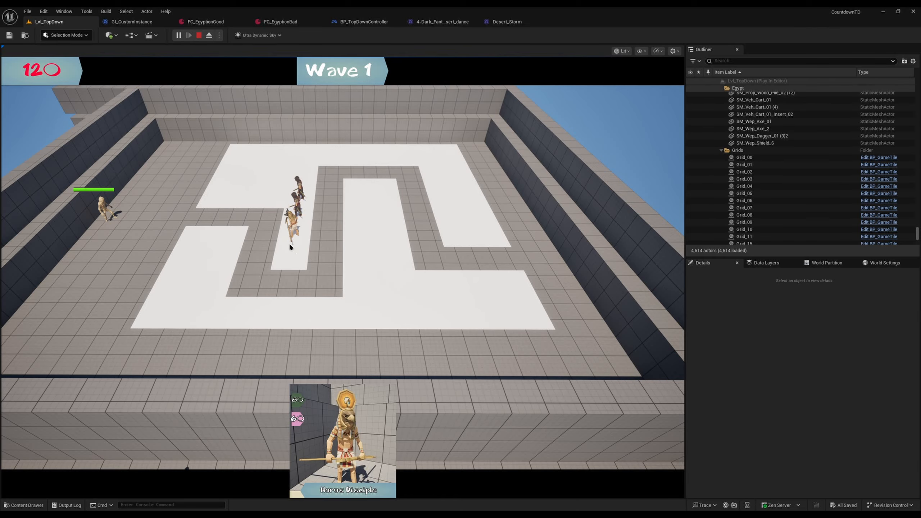
{"action": "left_click", "coordinate": [198, 37]}
Step: Examine the tile playground and the desert scenery beyond it from several viewpoints
{"action": "right_click_drag", "start_coordinate": [343, 277], "coordinate": [246, 295]}
{"action": "key", "text": "w"}
{"action": "key", "text": "w"}
{"action": "key", "text": "w"}
{"action": "key", "text": "s"}
{"action": "key", "text": "w"}
{"action": "key", "text": "s"}
{"action": "mouse_move", "coordinate": [280, 190]}
{"action": "right_mouse_down"}
{"action": "mouse_move", "coordinate": [296, 196]}
{"action": "mouse_move", "coordinate": [280, 183]}
{"action": "right_mouse_up"}
{"action": "key", "text": "w"}
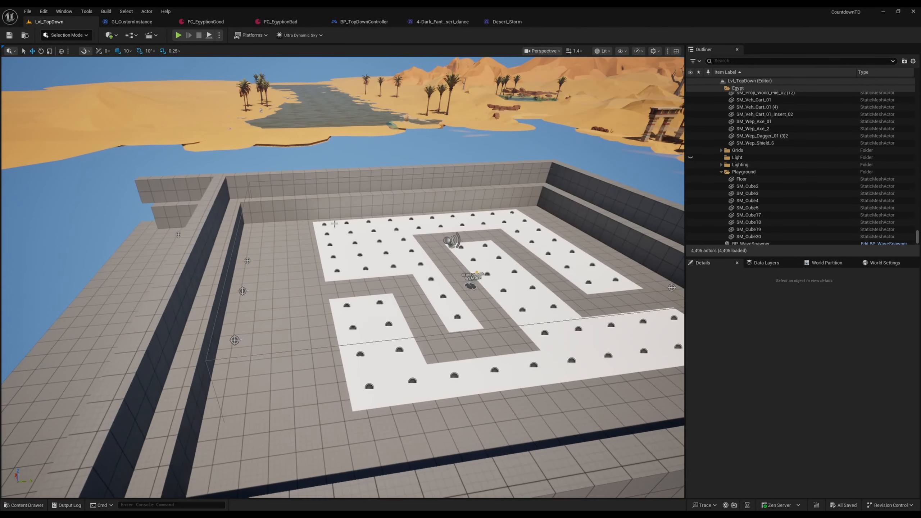
Step: Review the FC_EgyptionGood units and the Char_EgyptianWarrior card's stats, and return to the Lvl_TopDown level
{"action": "left_click", "coordinate": [205, 22]}
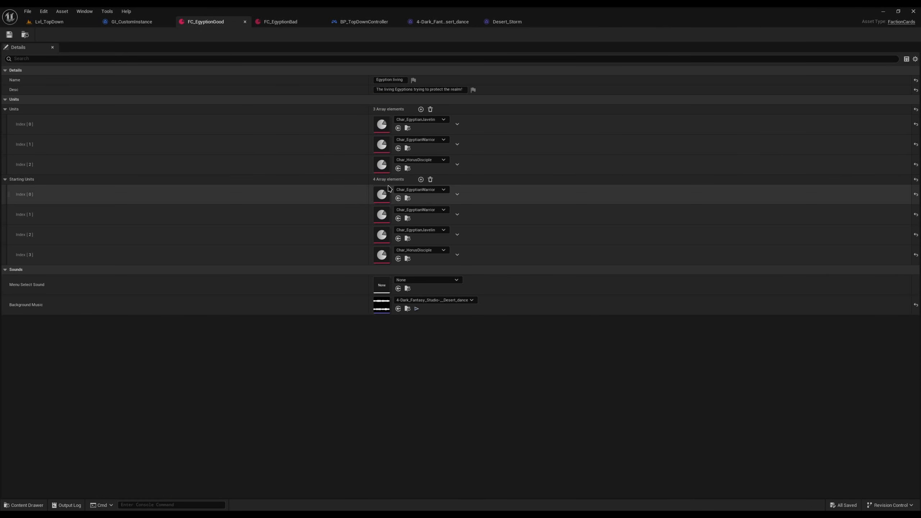
{"action": "double_click", "coordinate": [380, 196]}
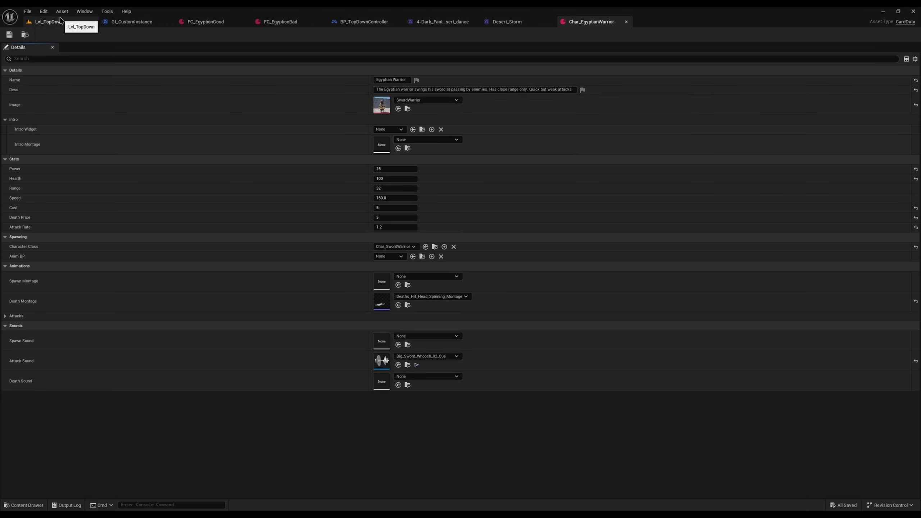
{"action": "left_click", "coordinate": [59, 21]}
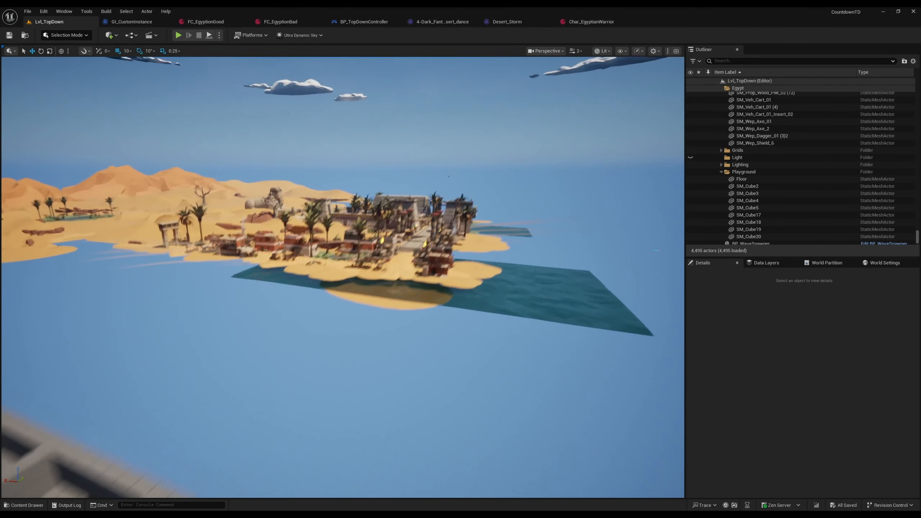
Step: Go to the decorated Egyptian city area and view it through the CineCameraActor
{"action": "right_click_drag", "start_coordinate": [343, 277], "coordinate": [232, 296]}
{"action": "scroll", "coordinate": [343, 277], "scroll_direction": "up", "scroll_amount": 1}
{"action": "scroll", "coordinate": [327, 127], "scroll_direction": "down", "scroll_amount": 2}
{"action": "right_click_drag", "start_coordinate": [328, 105], "coordinate": [327, 127]}
{"action": "left_click", "coordinate": [544, 51]}
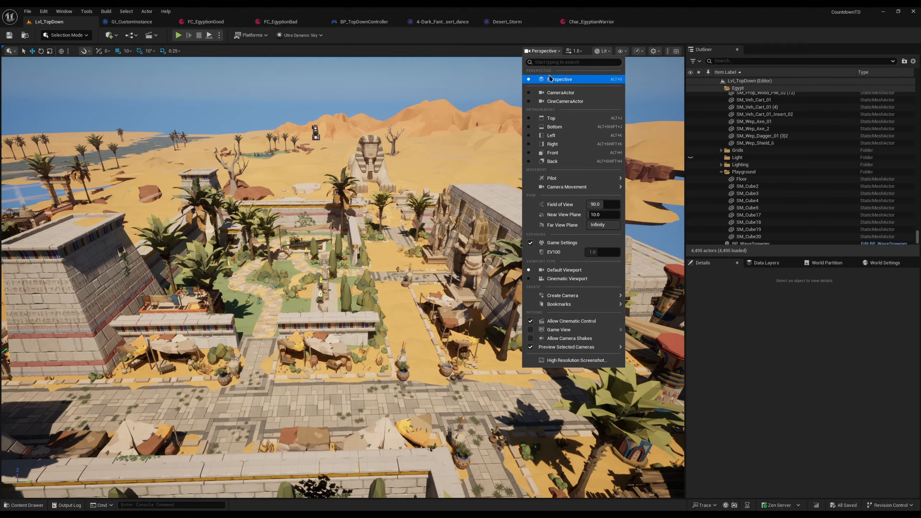
{"action": "left_click", "coordinate": [561, 101]}
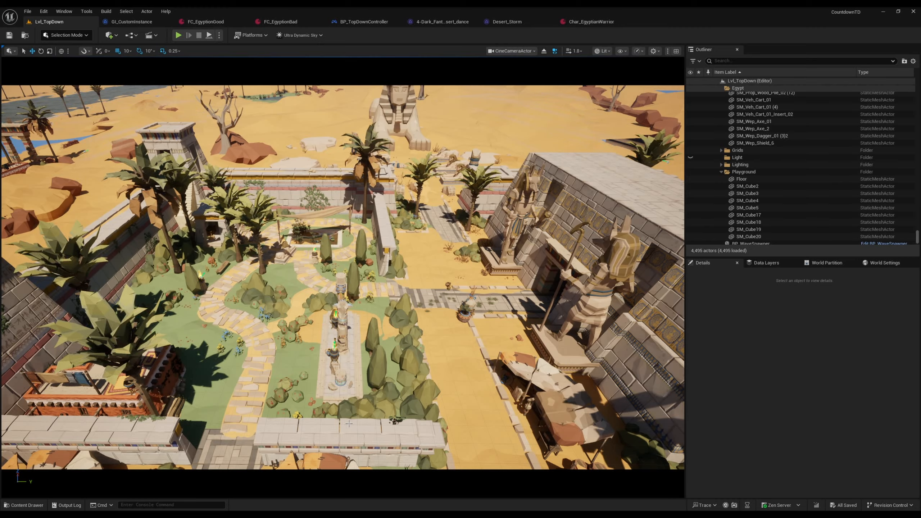
Step: Return the viewport to the perspective view and examine the city's garden, temple and sphinx surroundings
{"action": "left_click", "coordinate": [511, 51]}
{"action": "left_click", "coordinate": [504, 76]}
{"action": "key", "text": "ctrl+s"}
{"action": "right_click_drag", "start_coordinate": [343, 278], "coordinate": [290, 345]}
{"action": "right_click_drag", "start_coordinate": [369, 260], "coordinate": [355, 260]}
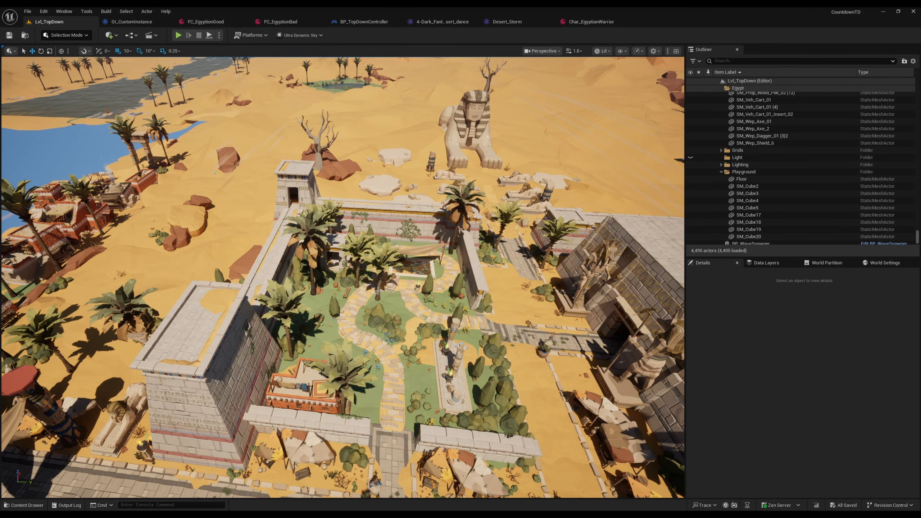
{"action": "right_click_drag", "start_coordinate": [377, 292], "coordinate": [403, 272]}
{"action": "key", "text": "a"}
{"action": "key", "text": "w"}
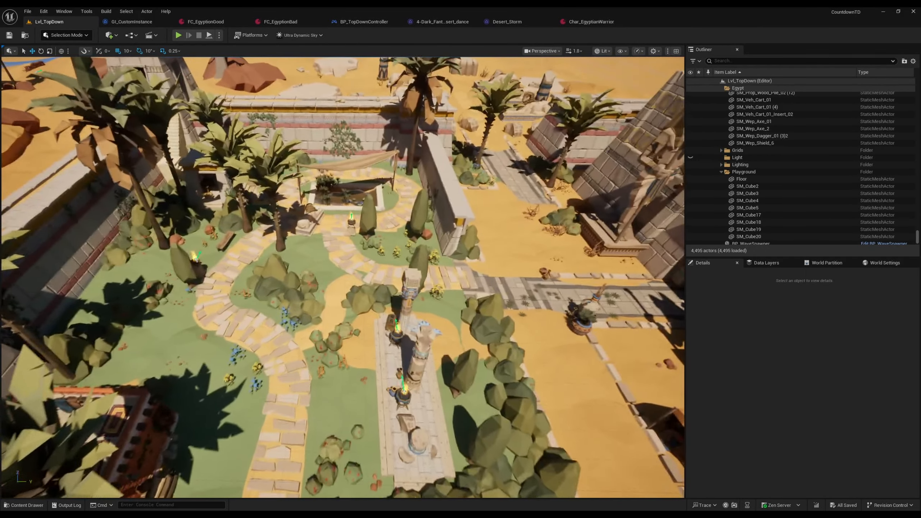
{"action": "key", "text": "w"}
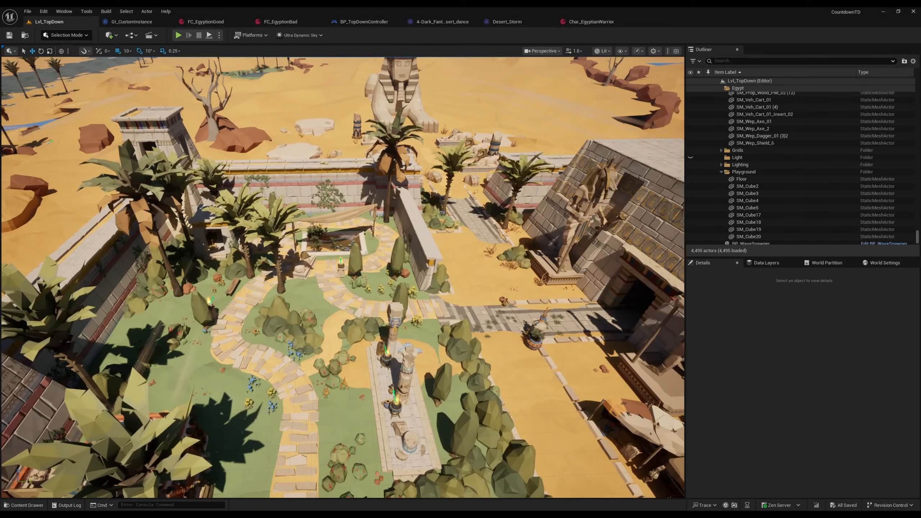
{"action": "key", "text": "s"}
Step: Leave the city area and examine the tile playground's path and spawn side up close
{"action": "key", "text": "w"}
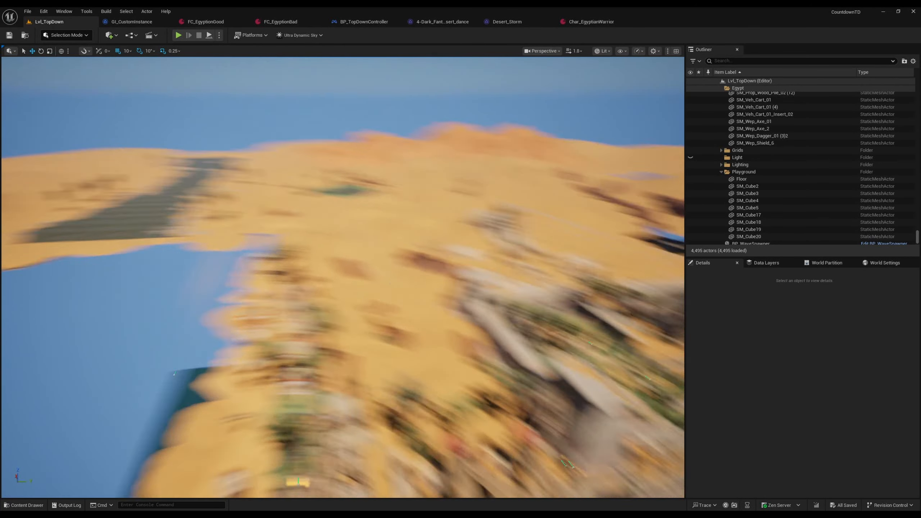
{"action": "key", "text": "w"}
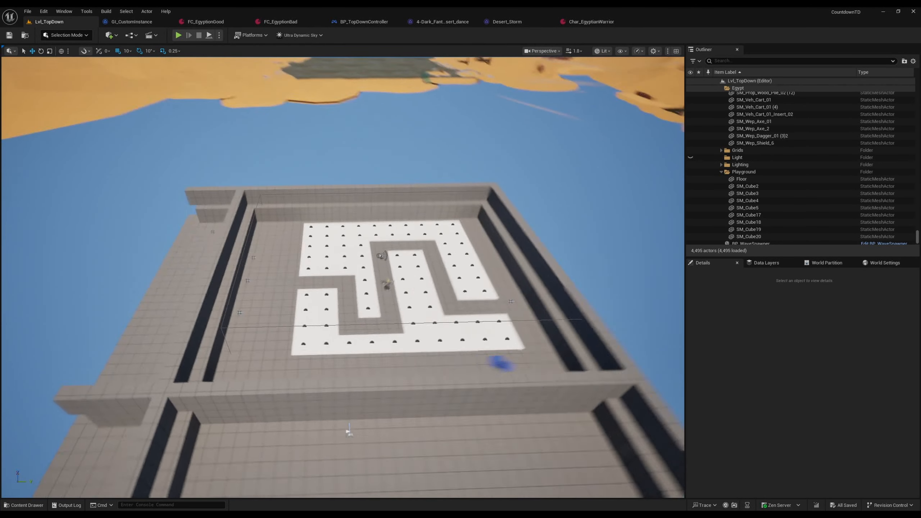
{"action": "key", "text": "s"}
{"action": "key", "text": "a"}
{"action": "key", "text": "w"}
{"action": "scroll", "coordinate": [343, 277], "scroll_direction": "down", "scroll_amount": 1}
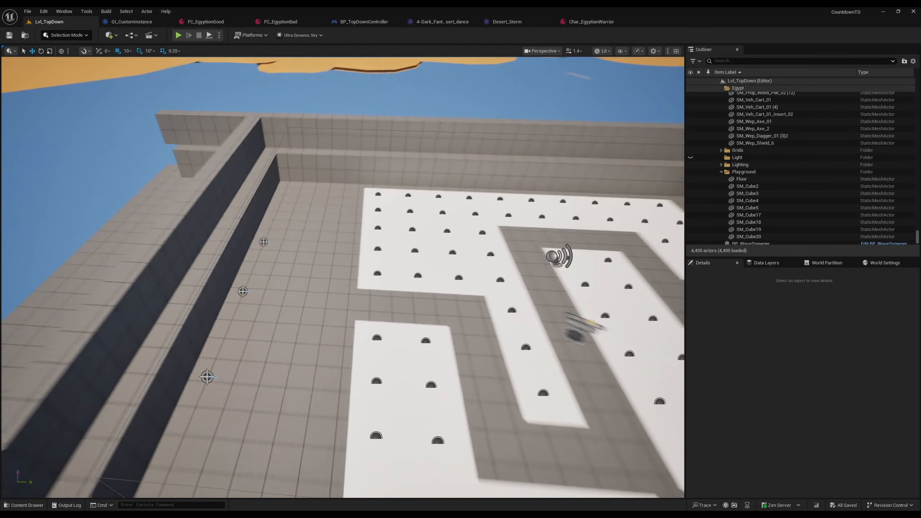
Step: Playtest the level by starting the first wave immediately and placing the Egyptian Javelin on the corner tile beside the path's entrance, and stop the session
{"action": "key", "text": "s"}
{"action": "key", "text": "s"}
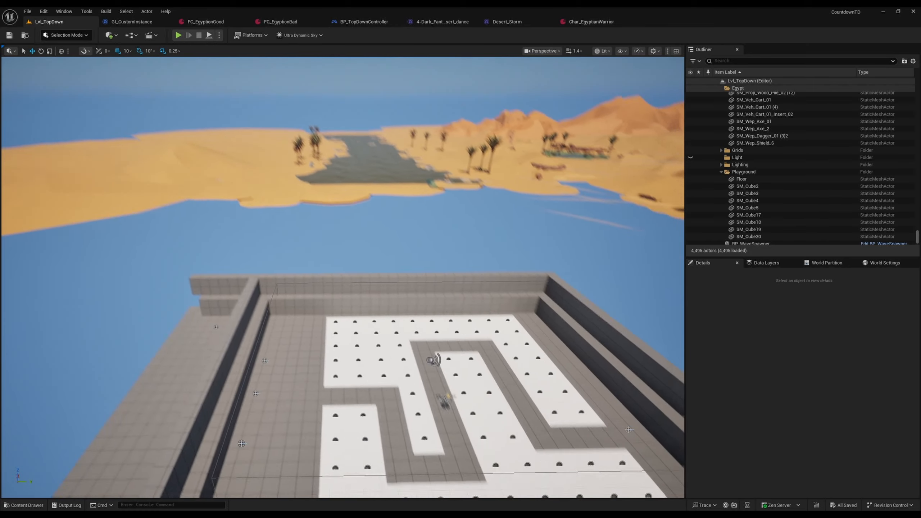
{"action": "key", "text": "s"}
{"action": "key", "text": "w"}
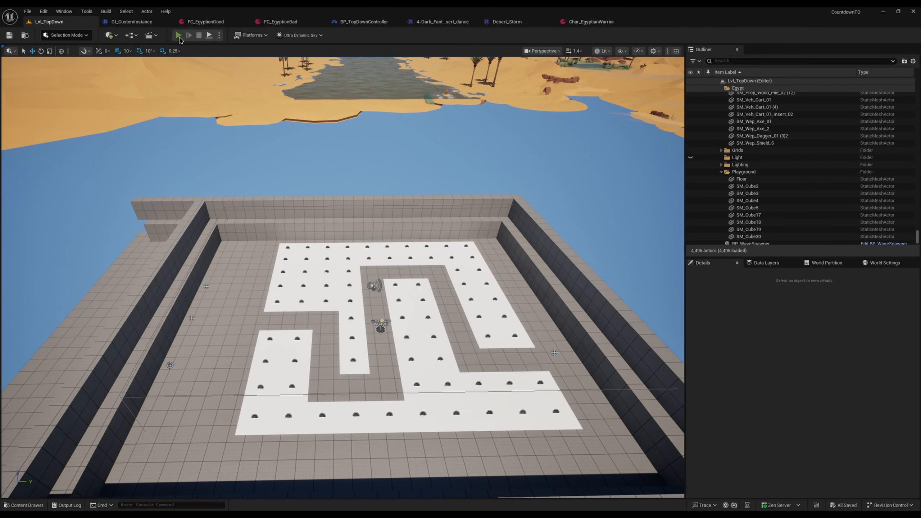
{"action": "left_click", "coordinate": [179, 35]}
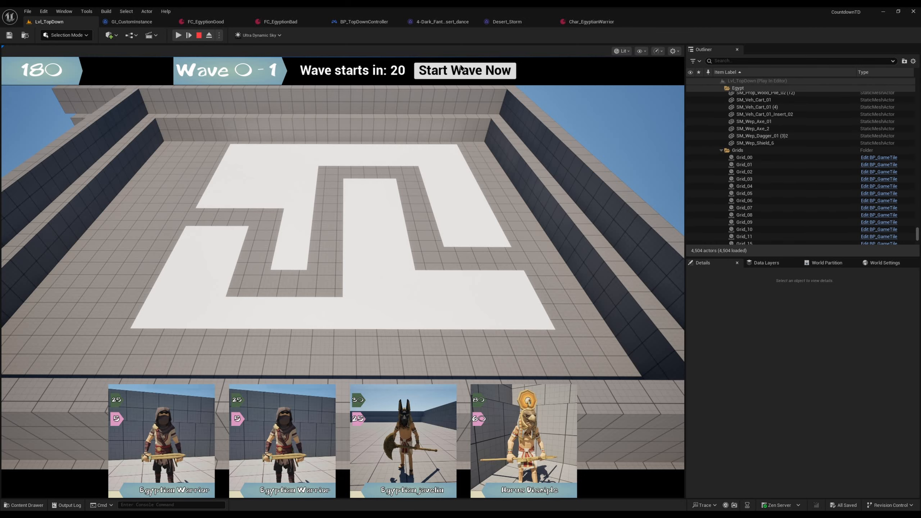
{"action": "left_click", "coordinate": [456, 75]}
{"action": "left_click", "coordinate": [394, 416]}
{"action": "left_click", "coordinate": [221, 232]}
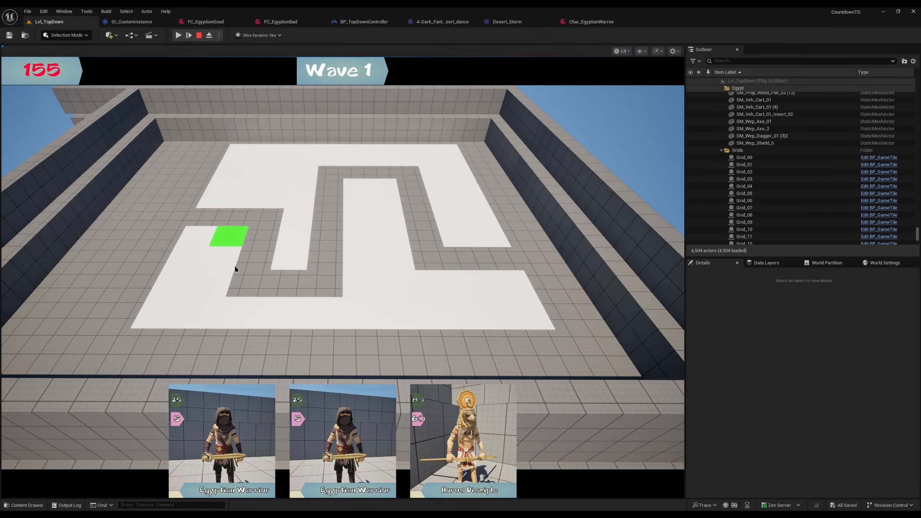
{"action": "left_click", "coordinate": [212, 275]}
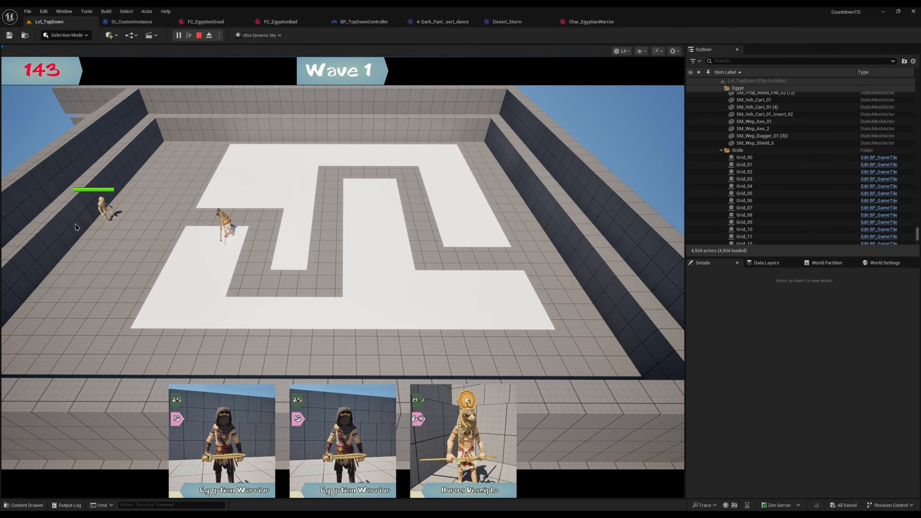
{"action": "key", "text": "Escape"}
Step: Look over the tile playground and move to the Egyptian city to examine its garden, temple and sphinx
{"action": "right_click_drag", "start_coordinate": [227, 272], "coordinate": [254, 268]}
{"action": "right_click_drag", "start_coordinate": [595, 299], "coordinate": [515, 304]}
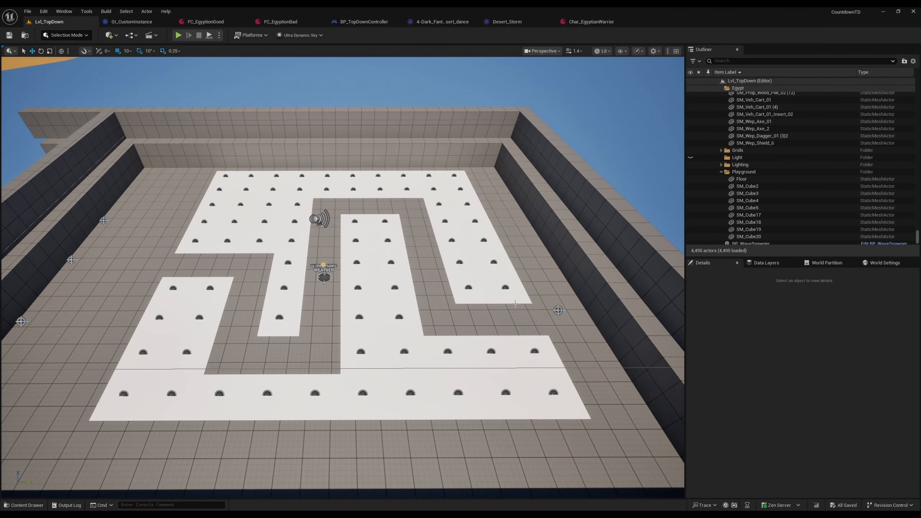
{"action": "key", "text": "w"}
{"action": "mouse_move", "coordinate": [662, 328]}
{"action": "right_mouse_down"}
{"action": "mouse_move", "coordinate": [688, 254]}
{"action": "mouse_move", "coordinate": [656, 258]}
{"action": "mouse_move", "coordinate": [671, 297]}
{"action": "mouse_move", "coordinate": [642, 284]}
{"action": "mouse_move", "coordinate": [645, 274]}
{"action": "mouse_move", "coordinate": [647, 306]}
{"action": "mouse_move", "coordinate": [637, 309]}
{"action": "mouse_move", "coordinate": [633, 341]}
{"action": "mouse_move", "coordinate": [615, 333]}
{"action": "mouse_move", "coordinate": [613, 315]}
{"action": "mouse_move", "coordinate": [643, 287]}
{"action": "mouse_move", "coordinate": [684, 289]}
{"action": "mouse_move", "coordinate": [630, 298]}
{"action": "mouse_move", "coordinate": [651, 325]}
{"action": "right_mouse_up"}
{"action": "scroll", "coordinate": [662, 328], "scroll_direction": "up", "scroll_amount": 3}
{"action": "scroll", "coordinate": [657, 258], "scroll_direction": "down", "scroll_amount": 3}
{"action": "key", "text": "w"}
{"action": "key", "text": "s"}
{"action": "key", "text": "s"}
{"action": "key", "text": "a"}
{"action": "key", "text": "d"}
{"action": "key", "text": "s"}
{"action": "key", "text": "w"}
{"action": "scroll", "coordinate": [640, 308], "scroll_direction": "down", "scroll_amount": 3}
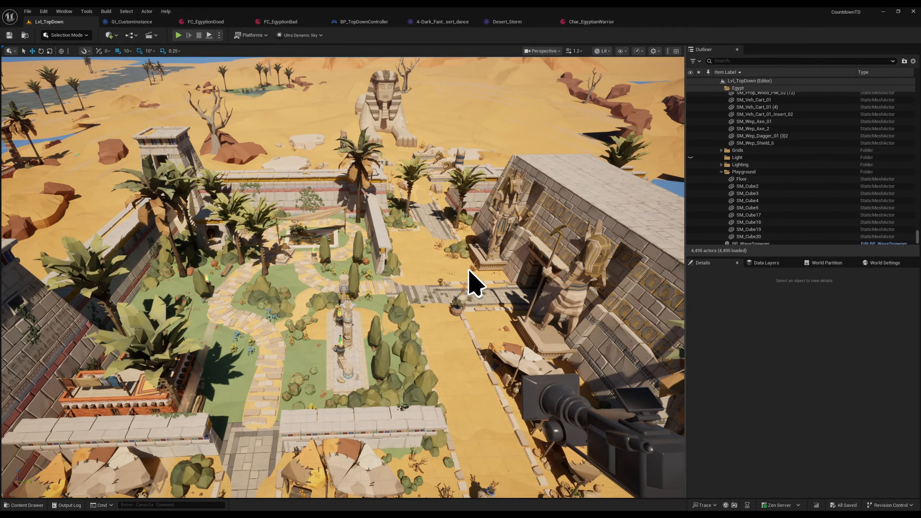
{"action": "key", "text": "a"}
{"action": "scroll", "coordinate": [469, 271], "scroll_direction": "up", "scroll_amount": 4}
{"action": "mouse_move", "coordinate": [469, 271]}
{"action": "right_mouse_down"}
{"action": "mouse_move", "coordinate": [434, 256]}
{"action": "mouse_move", "coordinate": [470, 262]}
{"action": "right_mouse_up"}
{"action": "right_click_drag", "start_coordinate": [405, 305], "coordinate": [421, 302]}
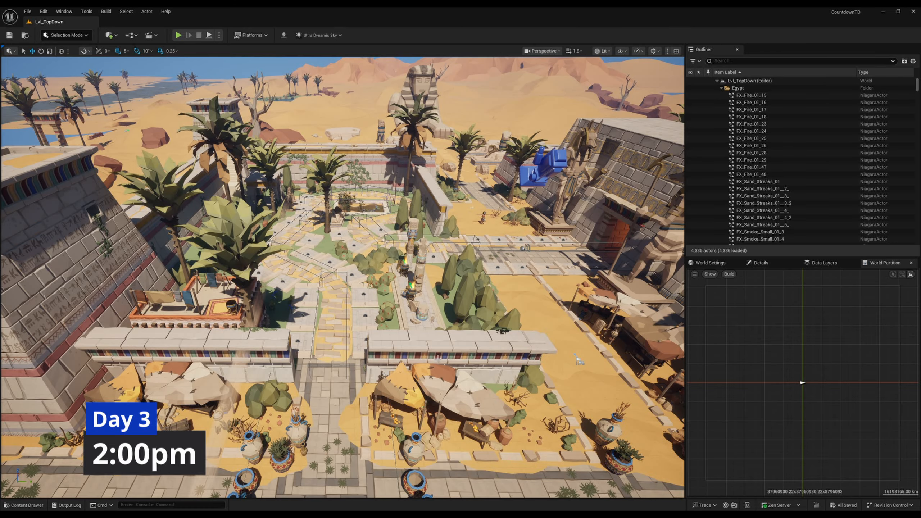
Step: Examine the game tiles laid along the winding garden path of the Egyptian city
{"action": "right_click_drag", "start_coordinate": [438, 358], "coordinate": [352, 359]}
{"action": "key", "text": "w"}
{"action": "key", "text": "s"}
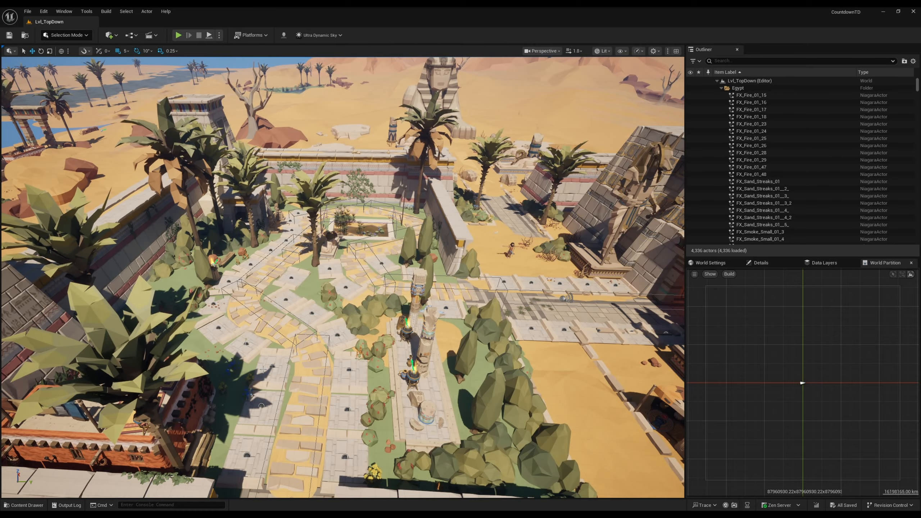
Step: Approach the bearded character on the sand by the garden wall and examine it up close
{"action": "key", "text": "w"}
{"action": "right_click_drag", "start_coordinate": [444, 360], "coordinate": [438, 297]}
{"action": "scroll", "coordinate": [444, 360], "scroll_direction": "down", "scroll_amount": 4}
{"action": "scroll", "coordinate": [444, 327], "scroll_direction": "down", "scroll_amount": 2}
{"action": "scroll", "coordinate": [437, 297], "scroll_direction": "down", "scroll_amount": 2}
{"action": "key", "text": "s"}
{"action": "key", "text": "e"}
{"action": "key", "text": "w"}
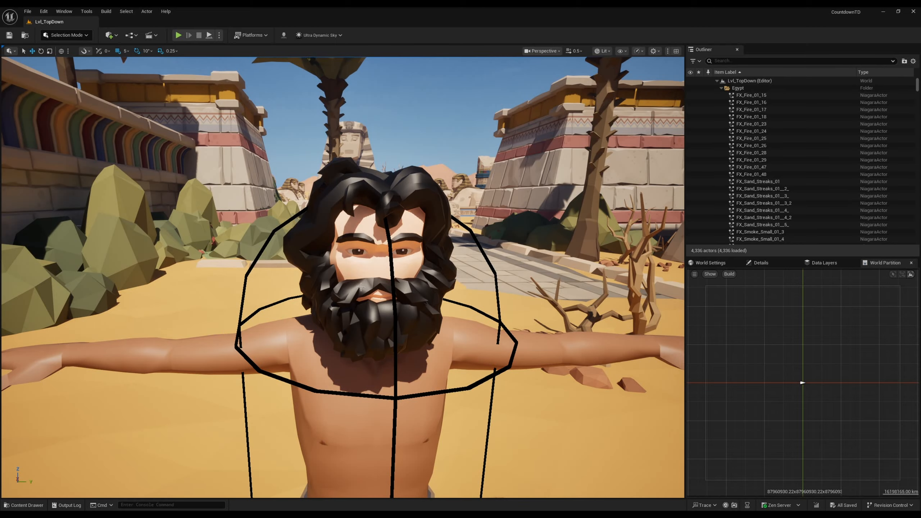
{"action": "key", "text": "s"}
{"action": "right_click_drag", "start_coordinate": [361, 287], "coordinate": [386, 301]}
Step: Move back from the character and survey the garden's tiled paths, torches and temple from above
{"action": "key", "text": "w"}
{"action": "key", "text": "s"}
{"action": "key", "text": "s"}
{"action": "scroll", "coordinate": [339, 309], "scroll_direction": "up", "scroll_amount": 5}
{"action": "key", "text": "w"}
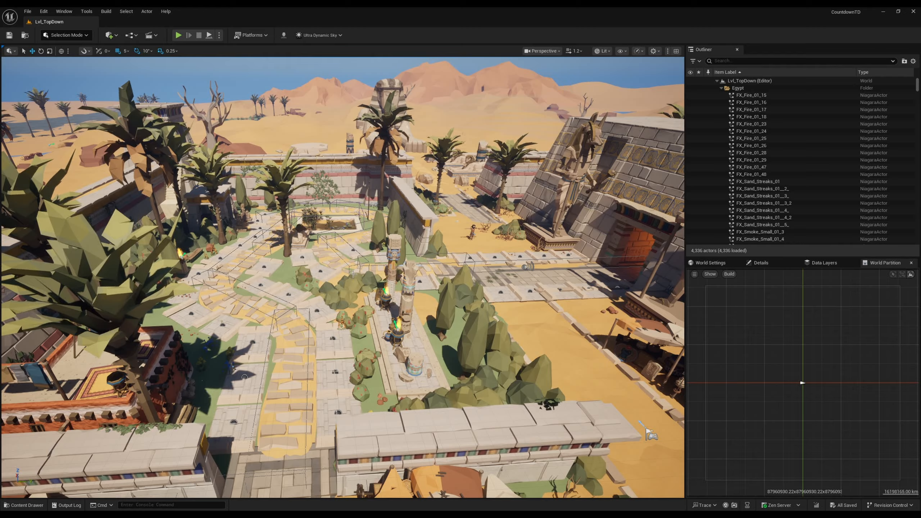
{"action": "key", "text": "w"}
{"action": "right_click_drag", "start_coordinate": [354, 275], "coordinate": [352, 284]}
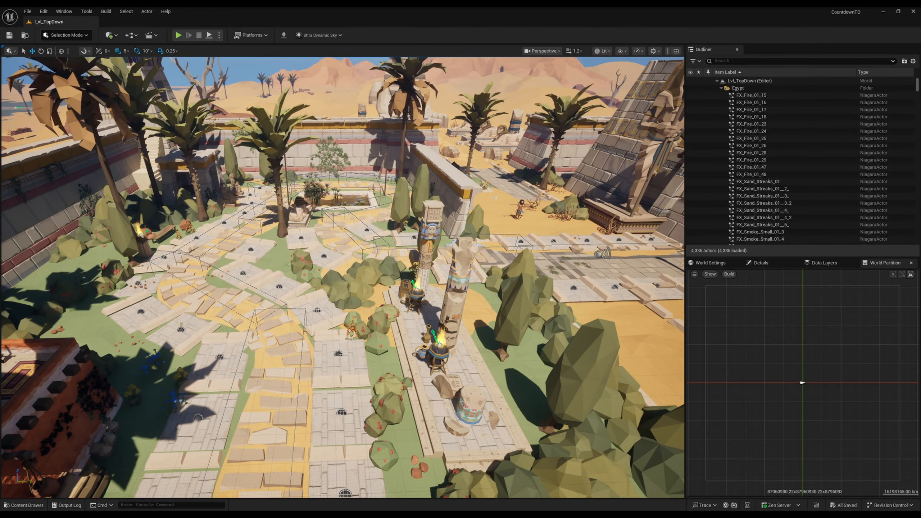
{"action": "right_click_drag", "start_coordinate": [467, 176], "coordinate": [477, 164]}
{"action": "key", "text": "s"}
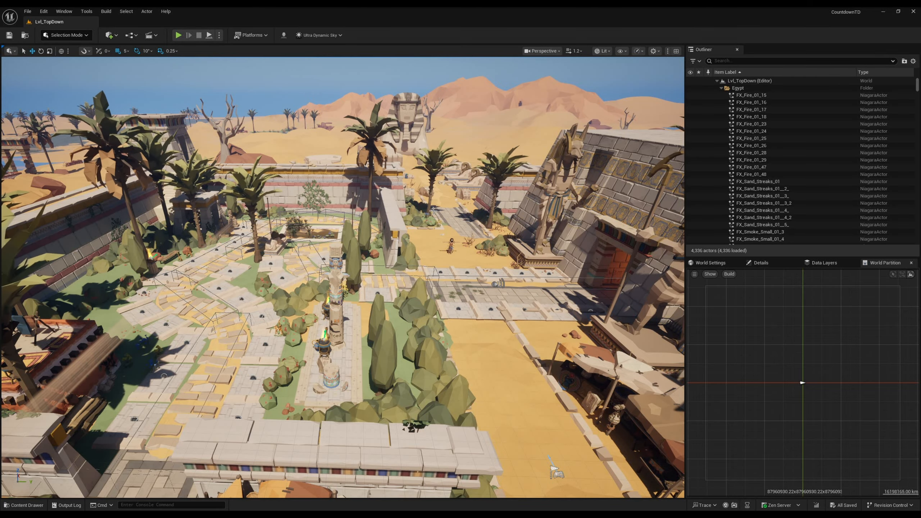
Step: Select the bearded character in the level and frame it from the front
{"action": "key", "text": "w"}
{"action": "right_click_drag", "start_coordinate": [446, 212], "coordinate": [455, 229]}
{"action": "scroll", "coordinate": [450, 205], "scroll_direction": "down", "scroll_amount": 1}
{"action": "key", "text": "s"}
{"action": "key", "text": "w"}
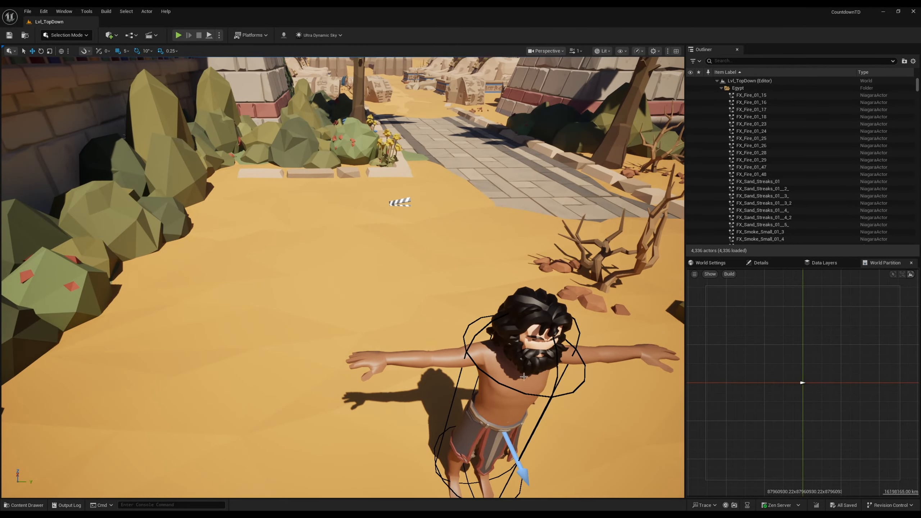
{"action": "left_click", "coordinate": [537, 378]}
{"action": "key", "text": "d"}
{"action": "mouse_move", "coordinate": [536, 379]}
{"action": "right_mouse_down"}
{"action": "mouse_move", "coordinate": [535, 345]}
{"action": "mouse_move", "coordinate": [537, 364]}
{"action": "right_mouse_up"}
{"action": "key", "text": "a"}
{"action": "scroll", "coordinate": [535, 345], "scroll_direction": "down", "scroll_amount": 2}
{"action": "key", "text": "s"}
{"action": "key", "text": "d"}
{"action": "key", "text": "w"}
Step: Locate the selected character's Blueprint in the project content, open CBP_YTLiveLinkSyntyChar1 to look at its EventGraph, and close it
{"action": "key", "text": "ctrl+space"}
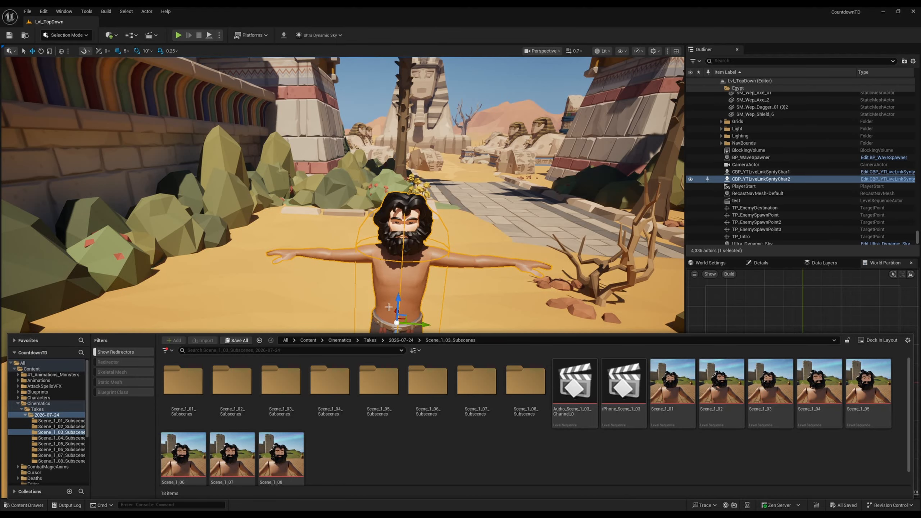
{"action": "right_click_drag", "start_coordinate": [457, 243], "coordinate": [461, 245]}
{"action": "key", "text": "ctrl+b"}
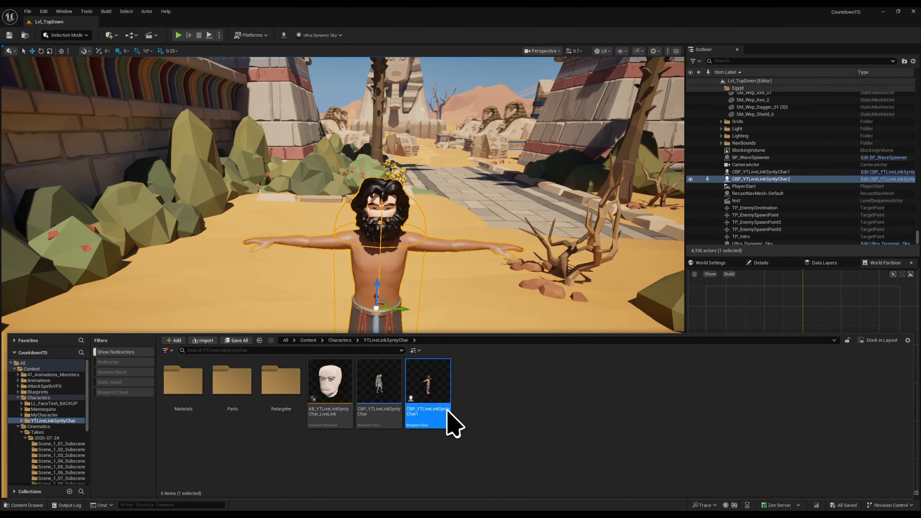
{"action": "double_click", "coordinate": [436, 421]}
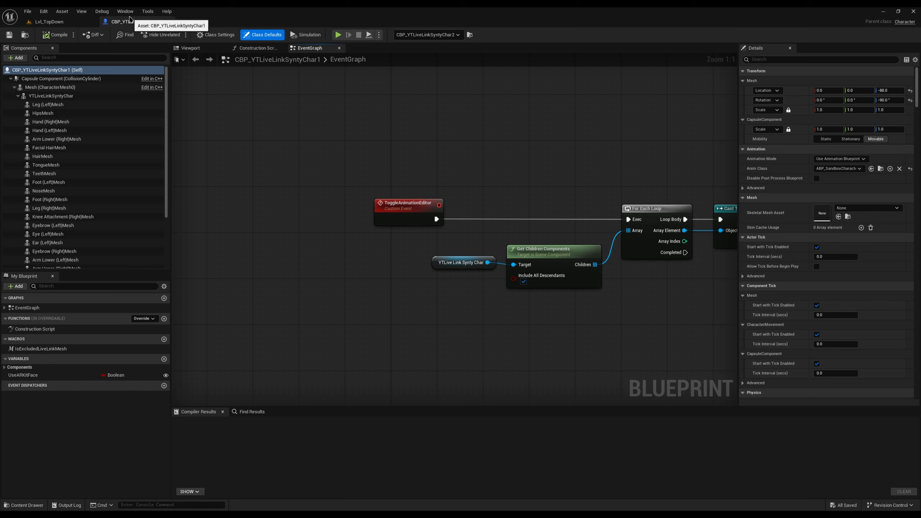
{"action": "middle_click", "coordinate": [127, 19]}
{"action": "mouse_move", "coordinate": [381, 232]}
{"action": "right_mouse_down"}
{"action": "mouse_move", "coordinate": [362, 231]}
{"action": "mouse_move", "coordinate": [417, 222]}
{"action": "mouse_move", "coordinate": [375, 241]}
{"action": "mouse_move", "coordinate": [385, 254]}
{"action": "mouse_move", "coordinate": [390, 242]}
{"action": "right_mouse_up"}
Step: Open the iPhone_Scene_1_03 sequence from the Scene_1_03_Subscenes folder and play it back
{"action": "key", "text": "ctrl+space"}
{"action": "left_click", "coordinate": [55, 456]}
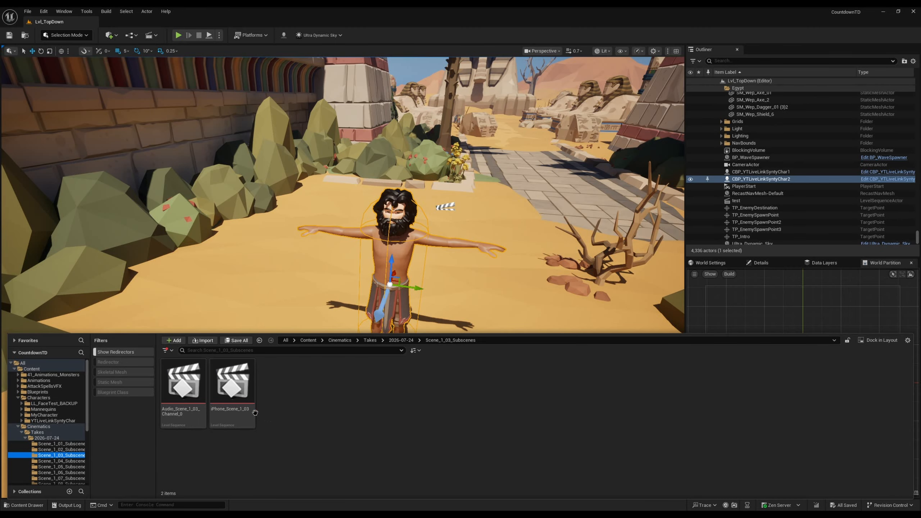
{"action": "double_click", "coordinate": [250, 412]}
{"action": "left_click", "coordinate": [173, 314]}
{"action": "key", "text": "space"}
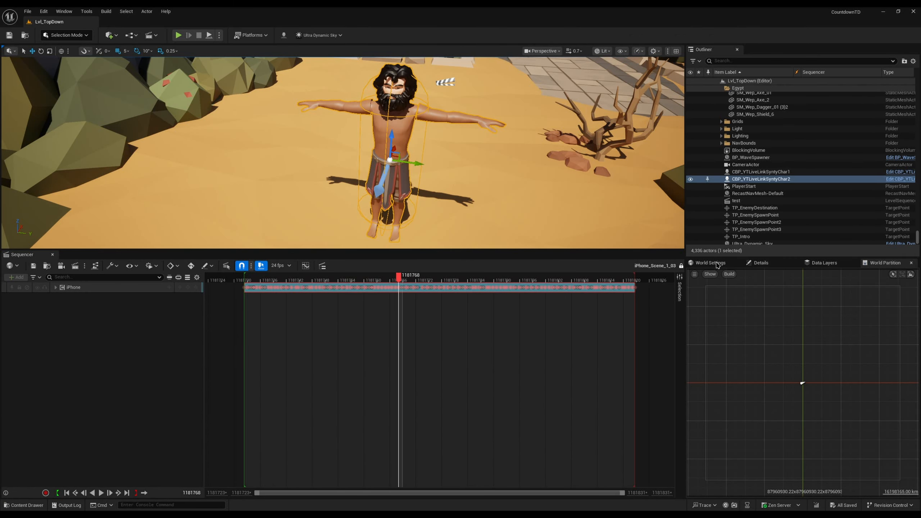
Step: Enable Use ARKit Face on CBP_YTLiveLinkSyntyChar2 and play the sequence to check the face
{"action": "left_click", "coordinate": [759, 263]}
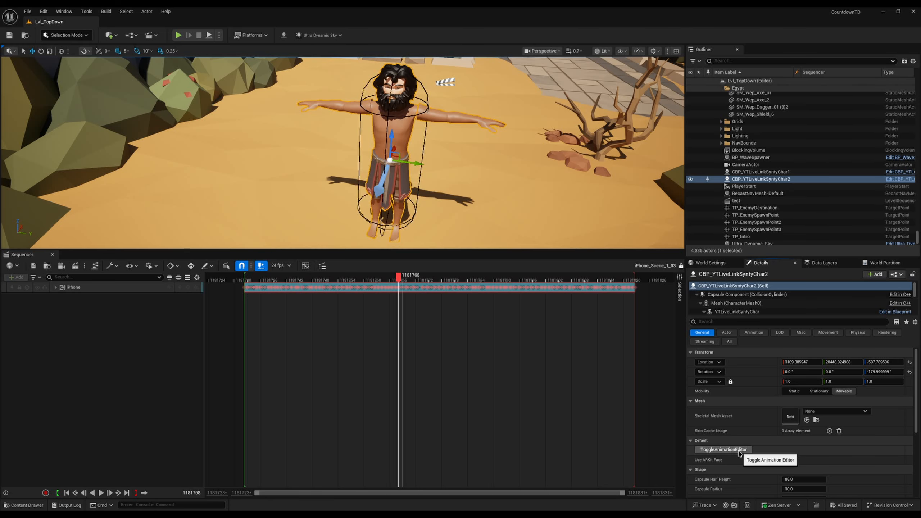
{"action": "left_click", "coordinate": [785, 460]}
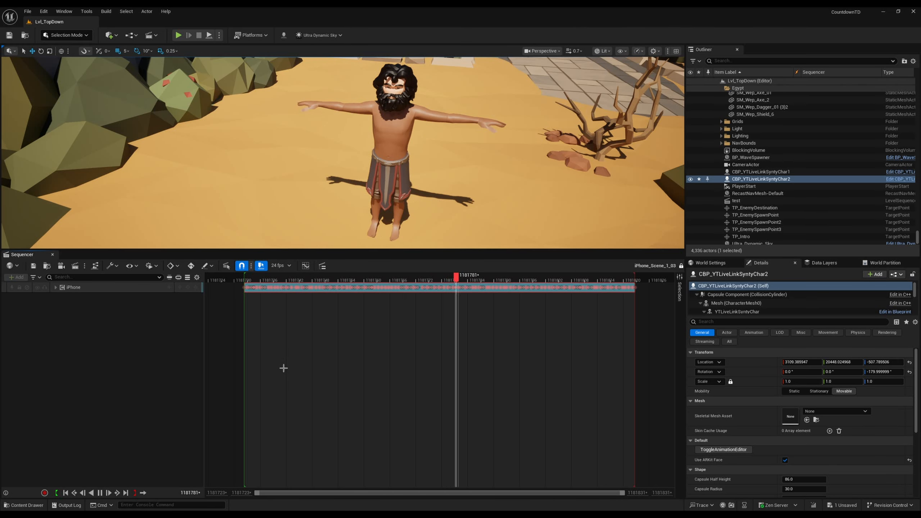
{"action": "key", "text": "space"}
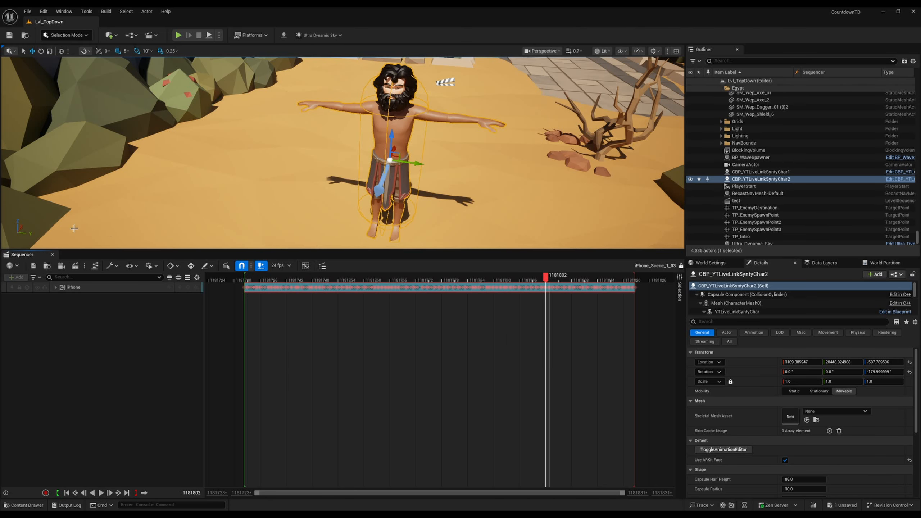
Step: Close the iPhone sequence, open Scene_1_03 from the 2026-07-24 takes folder, and play it back
{"action": "left_click", "coordinate": [53, 255]}
{"action": "key", "text": "e"}
{"action": "key", "text": "ctrl+space"}
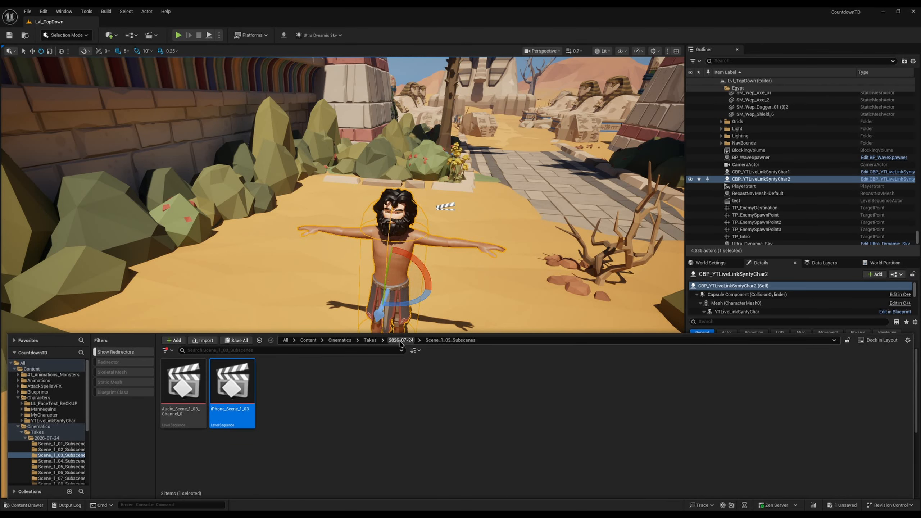
{"action": "left_click", "coordinate": [369, 340]}
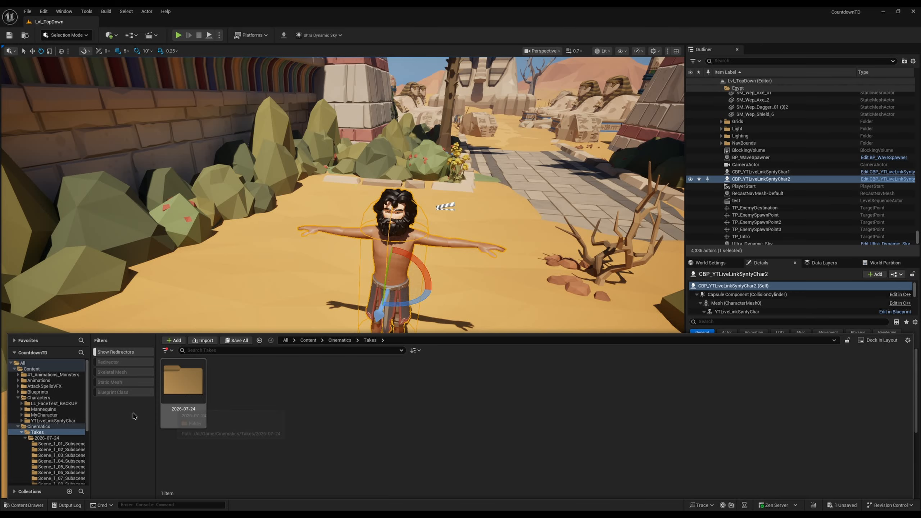
{"action": "double_click", "coordinate": [184, 382]}
{"action": "double_click", "coordinate": [673, 385]}
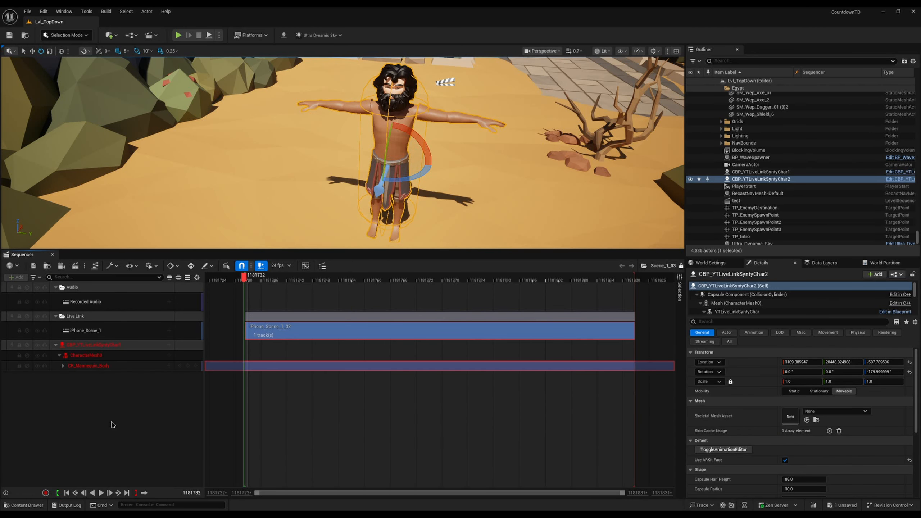
{"action": "key", "text": "space"}
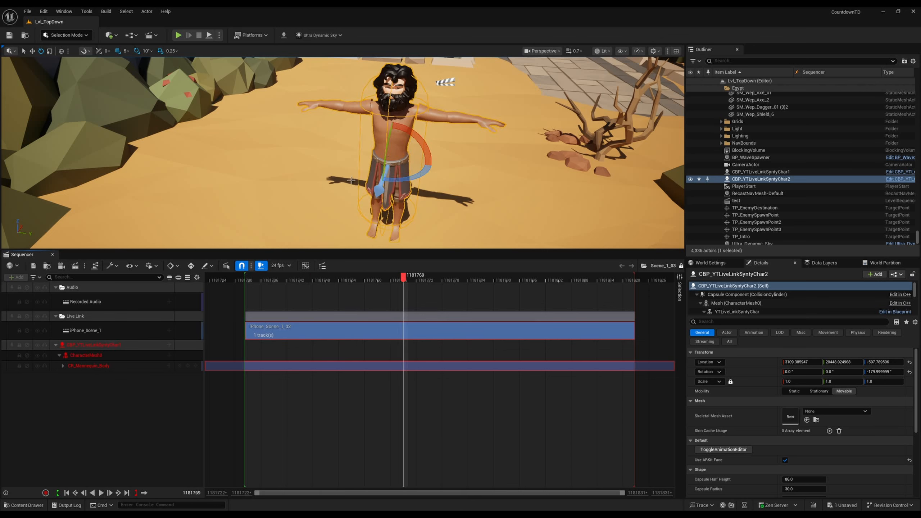
Step: Try to assign CBP_YTLiveLinkSyntyChar2 as the actor for the sequence's missing character track
{"action": "left_click", "coordinate": [119, 345]}
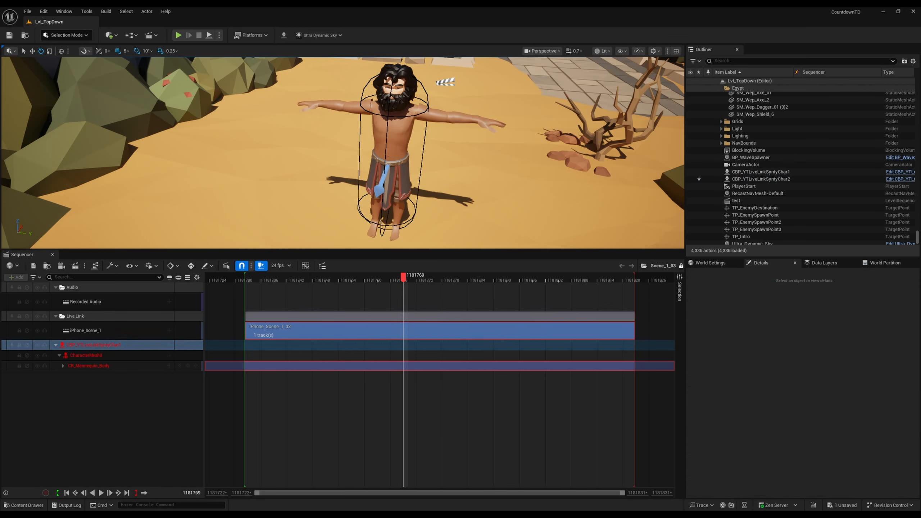
{"action": "right_click", "coordinate": [99, 345]}
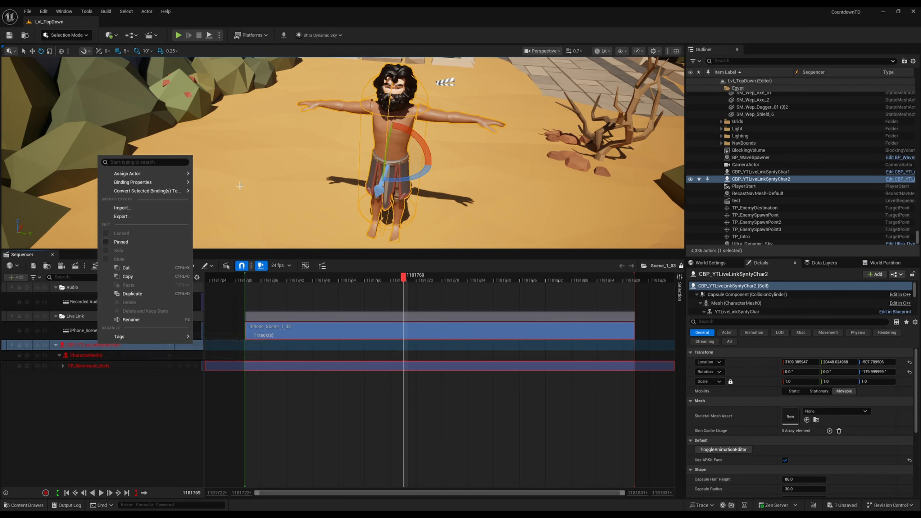
{"action": "mouse_move", "coordinate": [172, 175]}
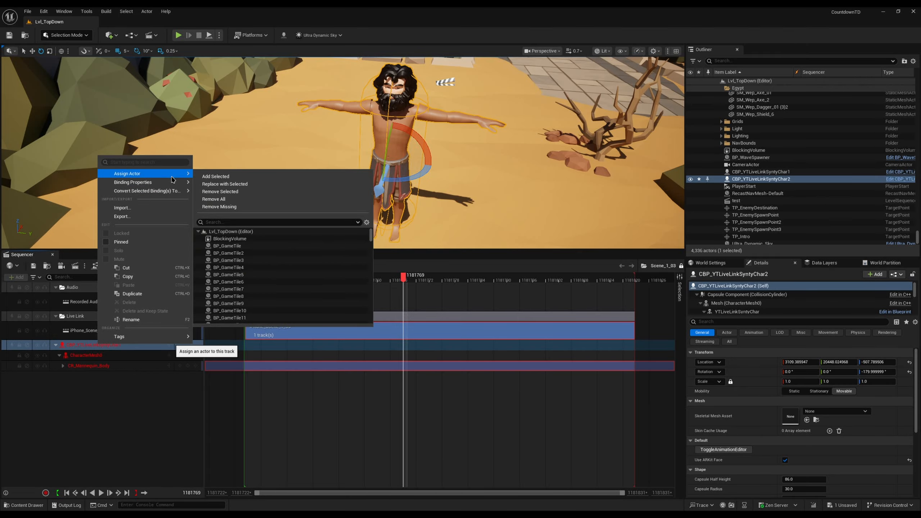
{"action": "left_click", "coordinate": [263, 223]}
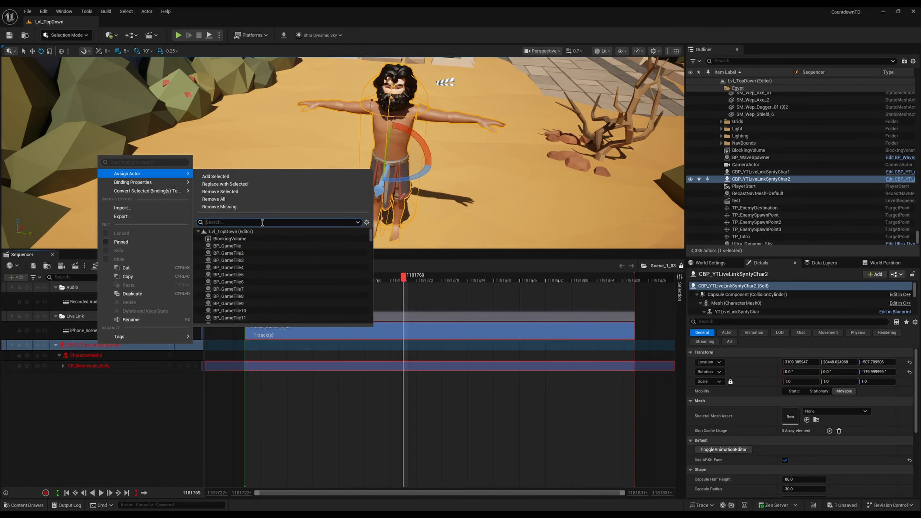
{"action": "type", "text": "tr"}
{"action": "key", "text": "BackSpace"}
{"action": "type", "text": "yt"}
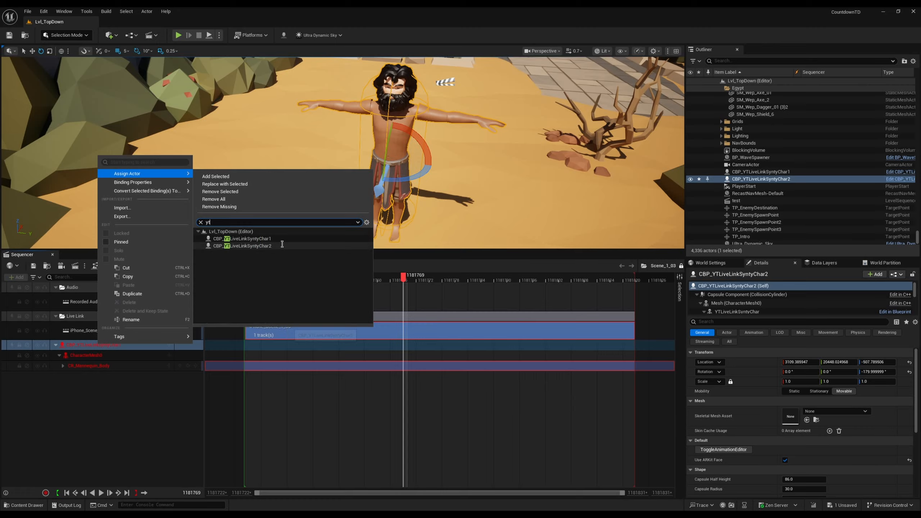
{"action": "left_click", "coordinate": [279, 247]}
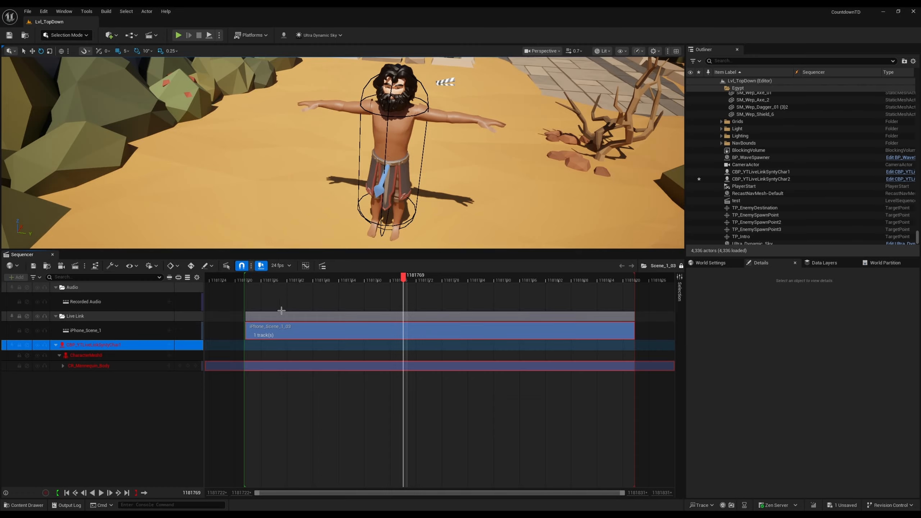
Step: Scrub through the start of Scene_1_03 to check the character's animation, and close the sequence
{"action": "mouse_move", "coordinate": [291, 279]}
{"action": "left_mouse_down"}
{"action": "mouse_move", "coordinate": [215, 268]}
{"action": "mouse_move", "coordinate": [275, 271]}
{"action": "left_mouse_up"}
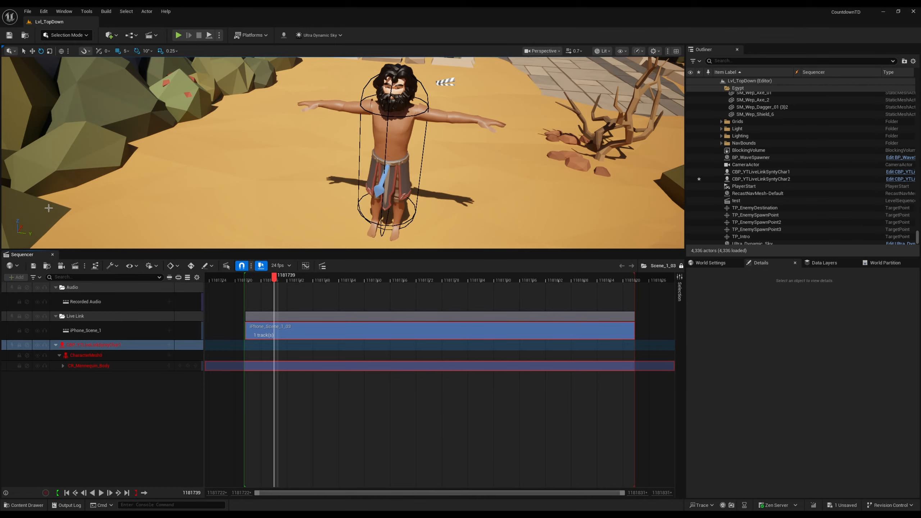
{"action": "left_click", "coordinate": [52, 255]}
{"action": "left_click", "coordinate": [52, 256]}
Step: Leave the character and examine the city garden's tiled paths and planting from above
{"action": "right_click_drag", "start_coordinate": [52, 256], "coordinate": [11, 242]}
{"action": "key", "text": "s"}
{"action": "key", "text": "w"}
{"action": "key", "text": "w"}
{"action": "key", "text": "w"}
{"action": "key", "text": "s"}
{"action": "key", "text": "s"}
{"action": "key", "text": "w"}
{"action": "scroll", "coordinate": [46, 240], "scroll_direction": "up", "scroll_amount": 1}
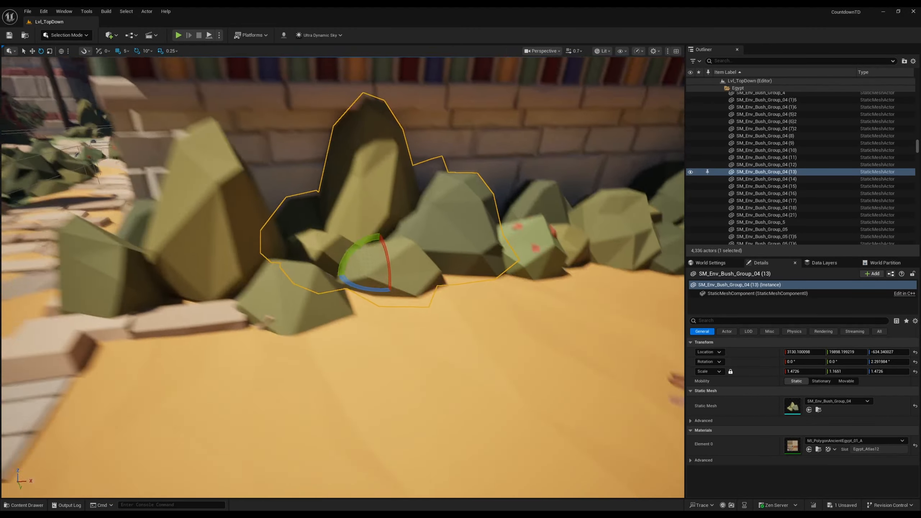
{"action": "key", "text": "s"}
{"action": "scroll", "coordinate": [175, 57], "scroll_direction": "up", "scroll_amount": 3}
{"action": "right_click_drag", "start_coordinate": [145, 54], "coordinate": [192, 64]}
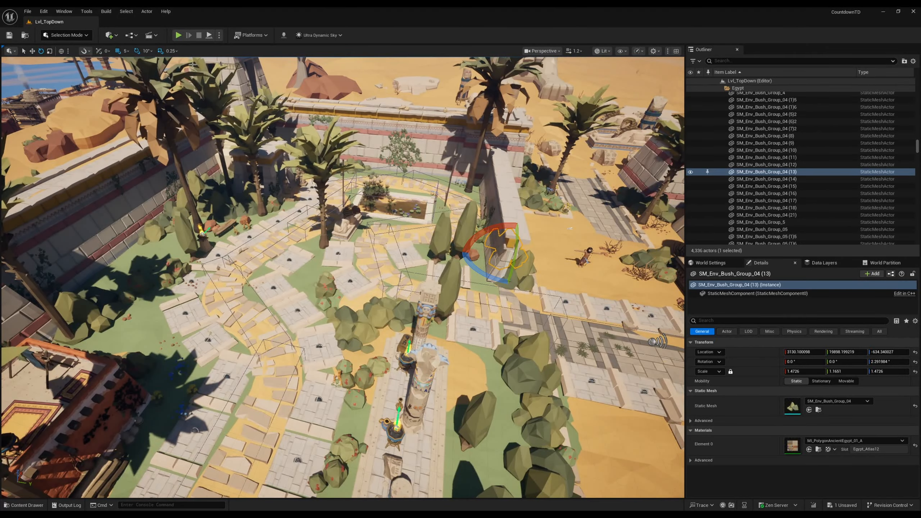
{"action": "left_click", "coordinate": [179, 36]}
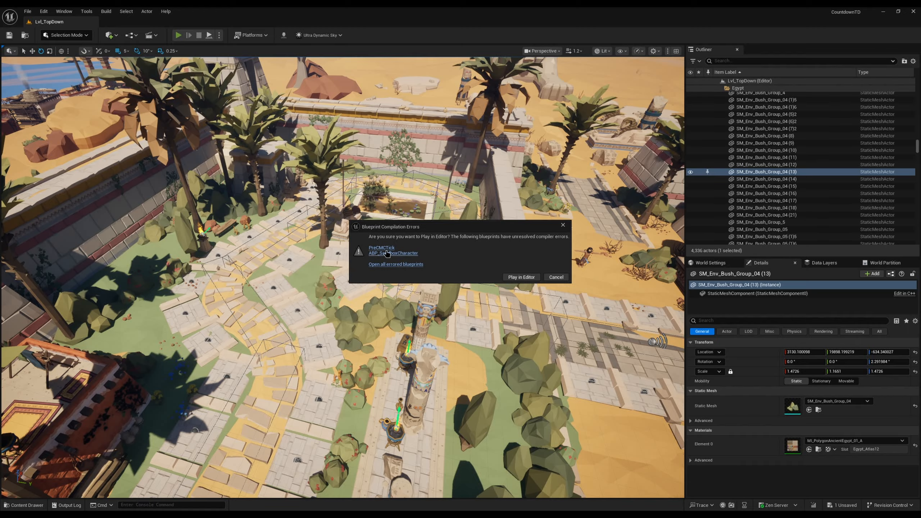
{"action": "left_click", "coordinate": [552, 277]}
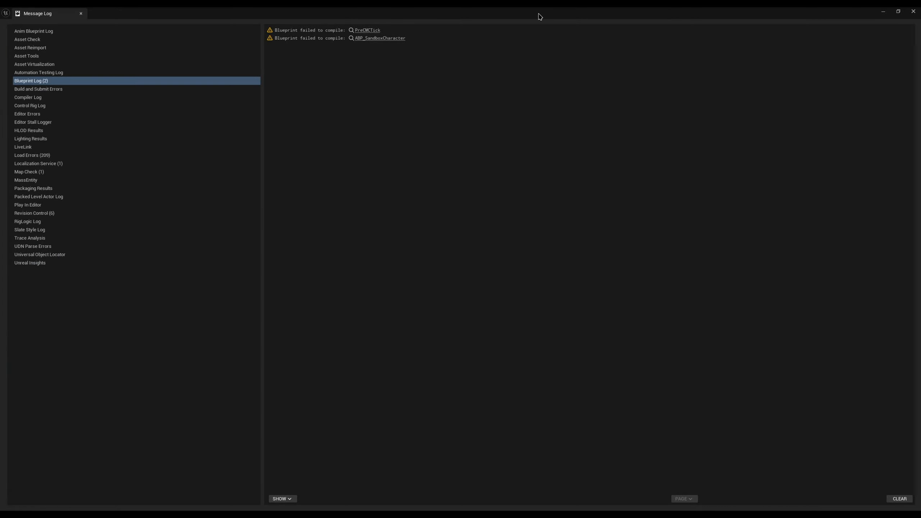
{"action": "left_click", "coordinate": [914, 12]}
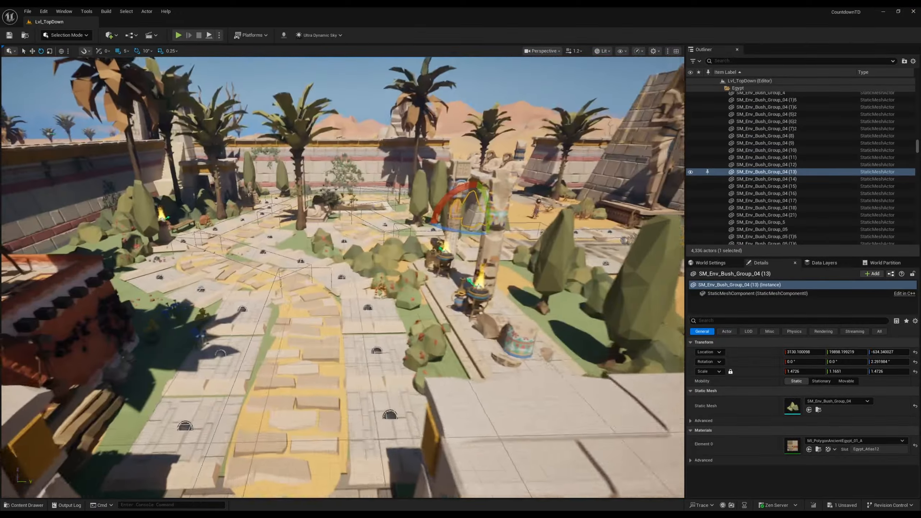
Step: Examine the city garden's tiled paths from above, and move in to the bearded character on the sand
{"action": "right_click_drag", "start_coordinate": [379, 261], "coordinate": [373, 317]}
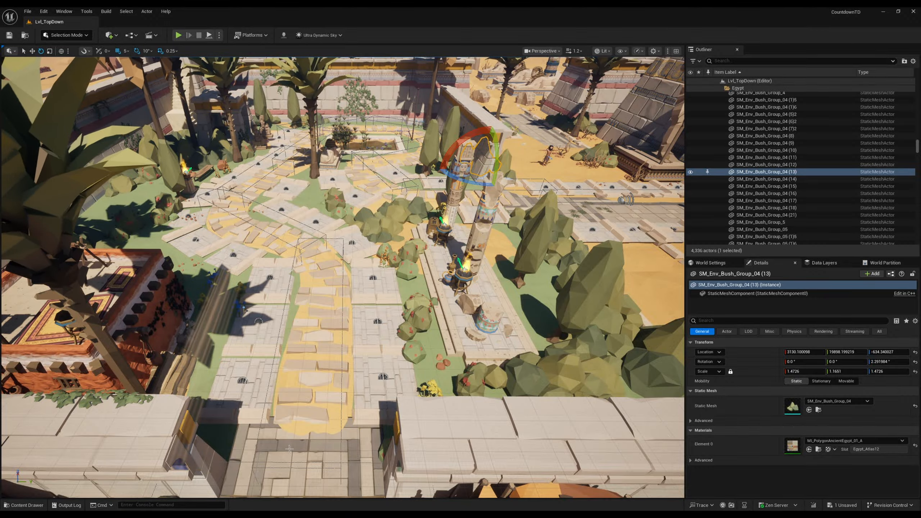
{"action": "right_click_drag", "start_coordinate": [664, 435], "coordinate": [667, 412]}
{"action": "key", "text": "w"}
{"action": "scroll", "coordinate": [669, 422], "scroll_direction": "down", "scroll_amount": 5}
{"action": "key", "text": "s"}
{"action": "key", "text": "s"}
{"action": "key", "text": "w"}
{"action": "key", "text": "s"}
{"action": "key", "text": "w"}
{"action": "right_click_drag", "start_coordinate": [427, 238], "coordinate": [440, 256]}
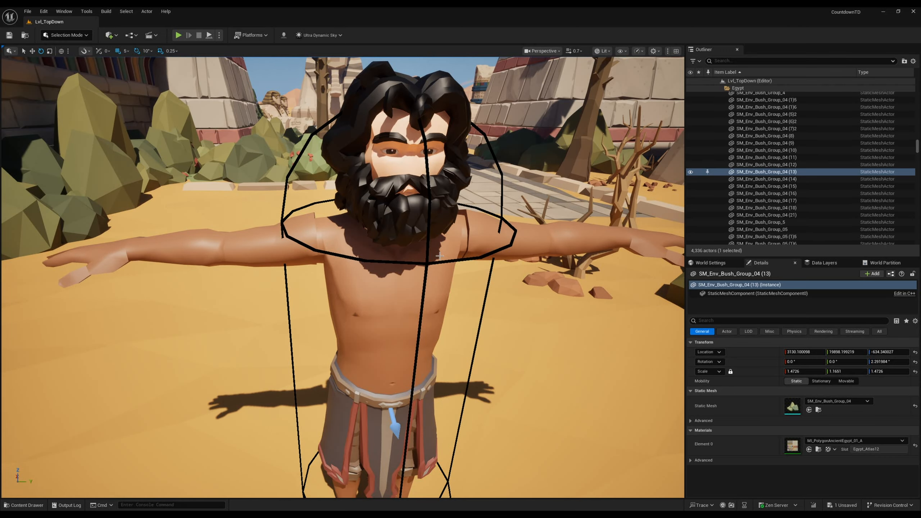
Step: Examine the bearded character's face, beard and upper body from close up at a slower camera speed
{"action": "key", "text": "d"}
{"action": "scroll", "coordinate": [489, 217], "scroll_direction": "down", "scroll_amount": 3}
{"action": "right_click_drag", "start_coordinate": [453, 236], "coordinate": [479, 221]}
{"action": "scroll", "coordinate": [478, 214], "scroll_direction": "down", "scroll_amount": 2}
{"action": "key", "text": "s"}
{"action": "key", "text": "w"}
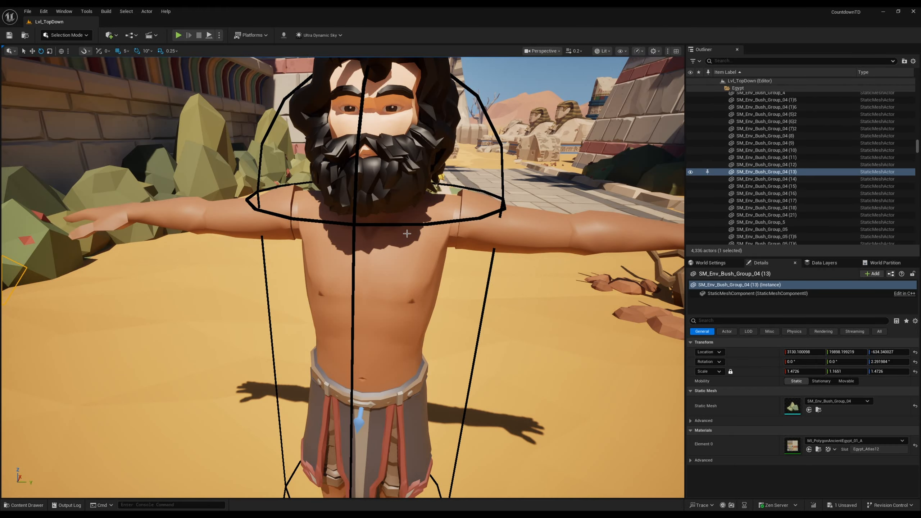
{"action": "right_click_drag", "start_coordinate": [378, 233], "coordinate": [345, 211]}
{"action": "key", "text": "w"}
{"action": "key", "text": "s"}
{"action": "key", "text": "w"}
{"action": "key", "text": "w"}
{"action": "key", "text": "s"}
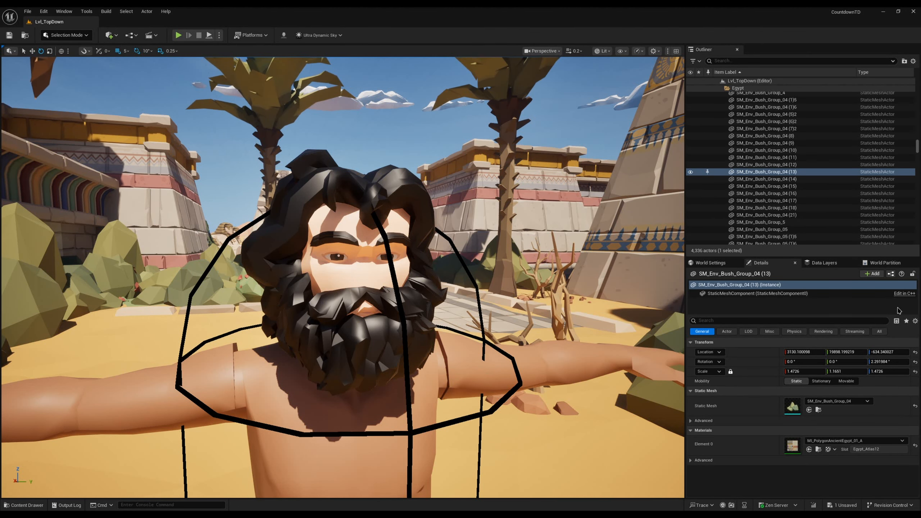
Step: Delete the CBP_YTLiveLinkSyntyChar2 and CBP_YTLiveLinkSyntyChar1 characters from the level
{"action": "right_click_drag", "start_coordinate": [366, 250], "coordinate": [294, 291]}
{"action": "key", "text": "s"}
{"action": "scroll", "coordinate": [308, 263], "scroll_direction": "up", "scroll_amount": 4}
{"action": "key", "text": "s"}
{"action": "scroll", "coordinate": [309, 273], "scroll_direction": "up", "scroll_amount": 2}
{"action": "key", "text": "w"}
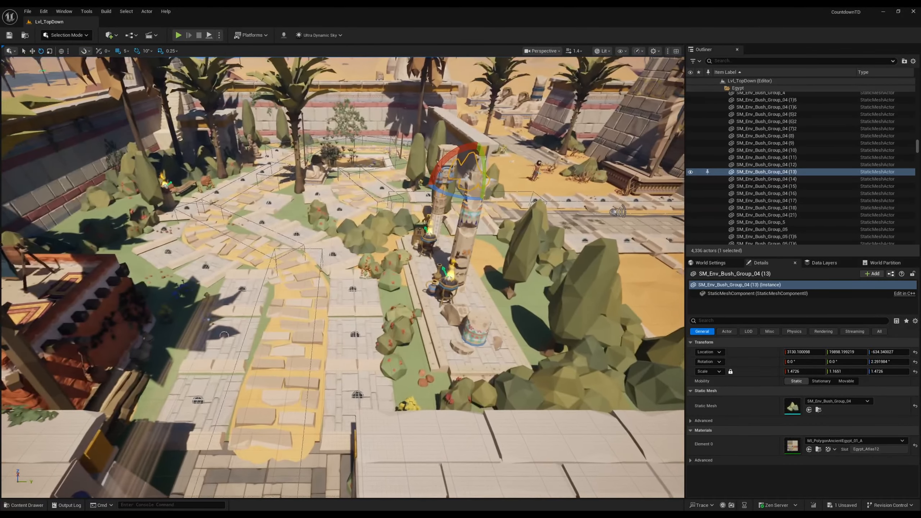
{"action": "right_click_drag", "start_coordinate": [503, 357], "coordinate": [500, 360]}
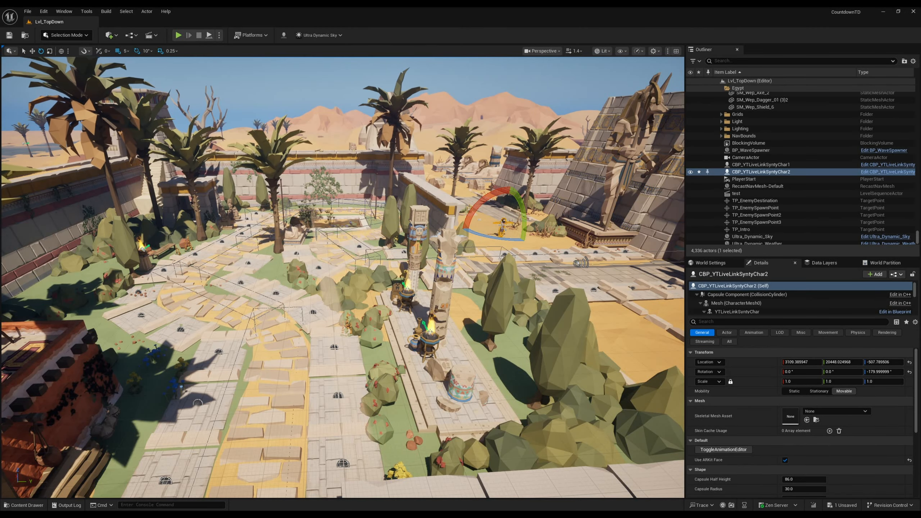
{"action": "key", "text": "Delete"}
{"action": "left_click", "coordinate": [502, 229]}
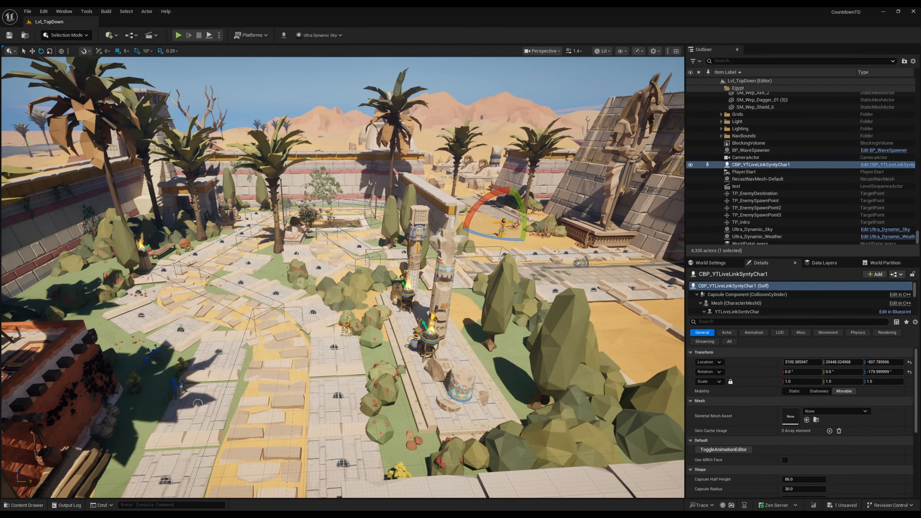
{"action": "key", "text": "Delete"}
{"action": "left_click", "coordinate": [543, 279]}
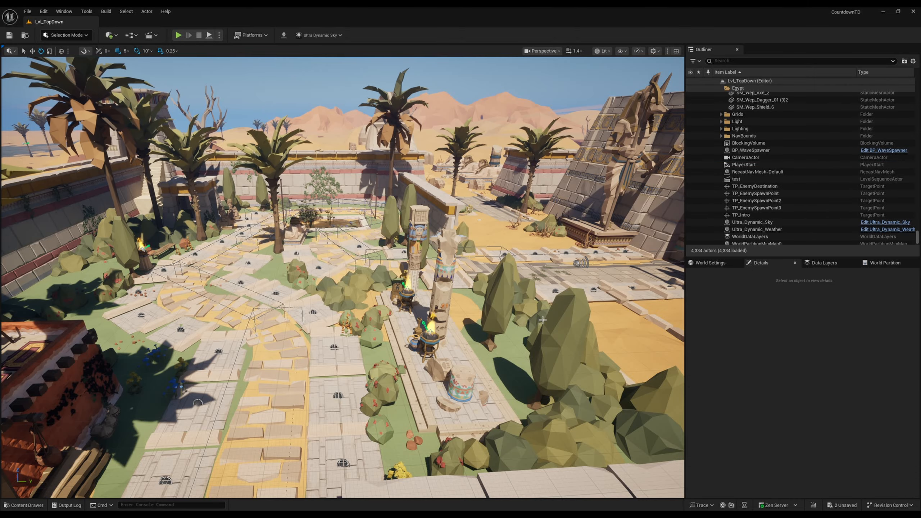
Step: Delete the level sequence actor named test from the level
{"action": "key", "text": "s"}
{"action": "right_click_drag", "start_coordinate": [502, 218], "coordinate": [482, 220]}
{"action": "left_click", "coordinate": [737, 179]}
{"action": "key", "text": "Delete"}
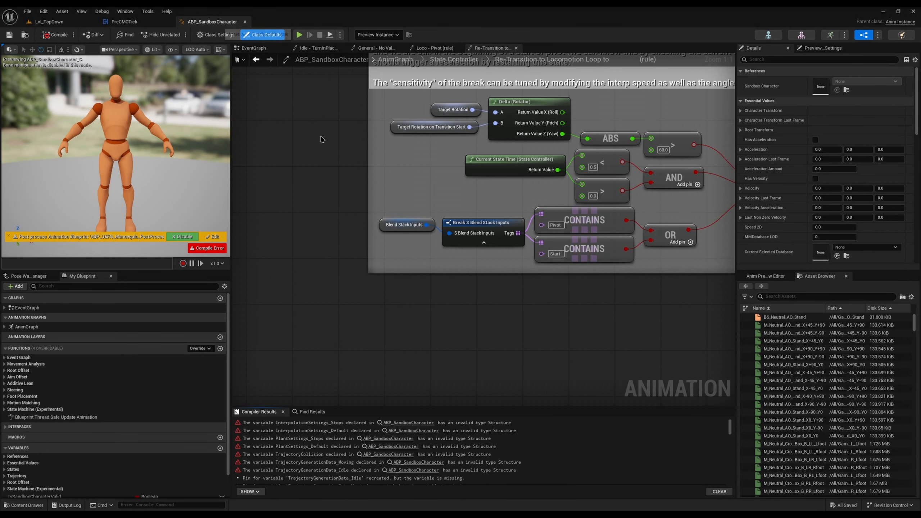
Step: Try to delete the GASP folder from the project's content
{"action": "key", "text": "ctrl+b"}
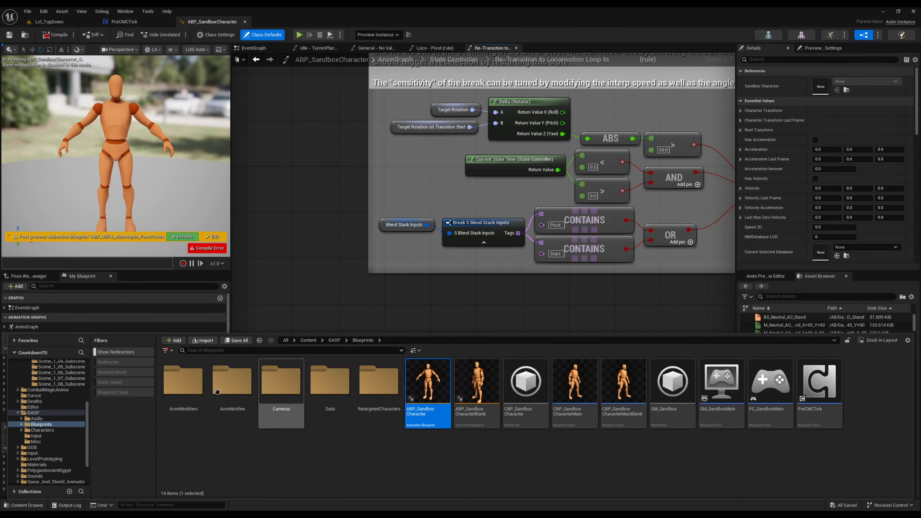
{"action": "left_click", "coordinate": [33, 413]}
{"action": "key", "text": "Delete"}
{"action": "left_click", "coordinate": [55, 431]}
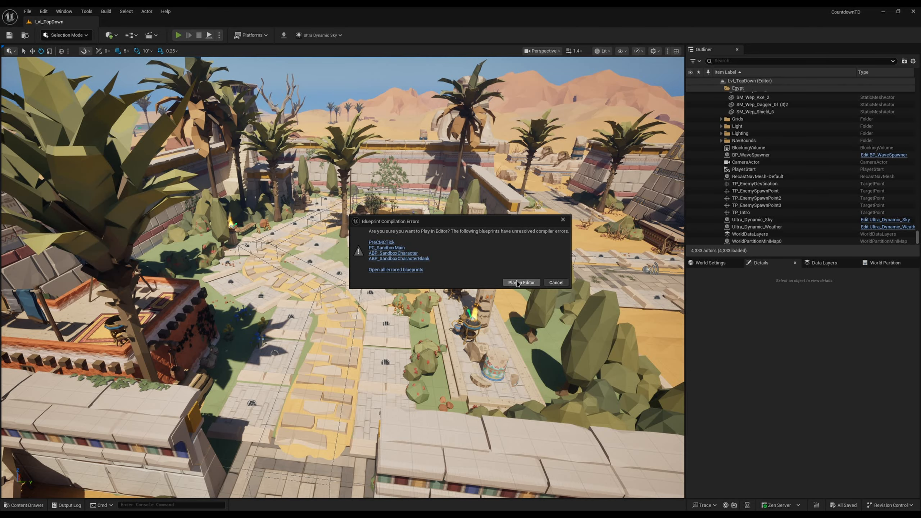
Step: Playtest the level despite the blueprint compile errors, and place an Egyptian Warrior on a tile on either side of the curved path
{"action": "left_click", "coordinate": [517, 283]}
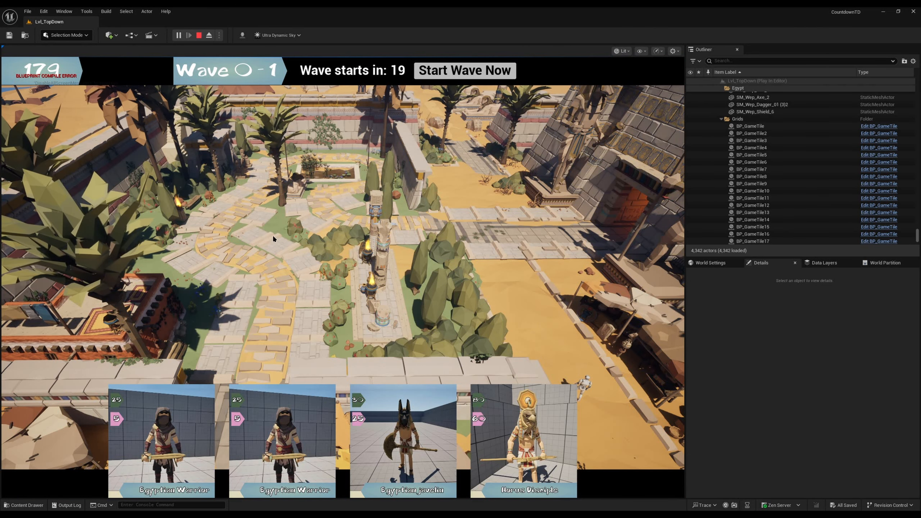
{"action": "mouse_move", "coordinate": [132, 447]}
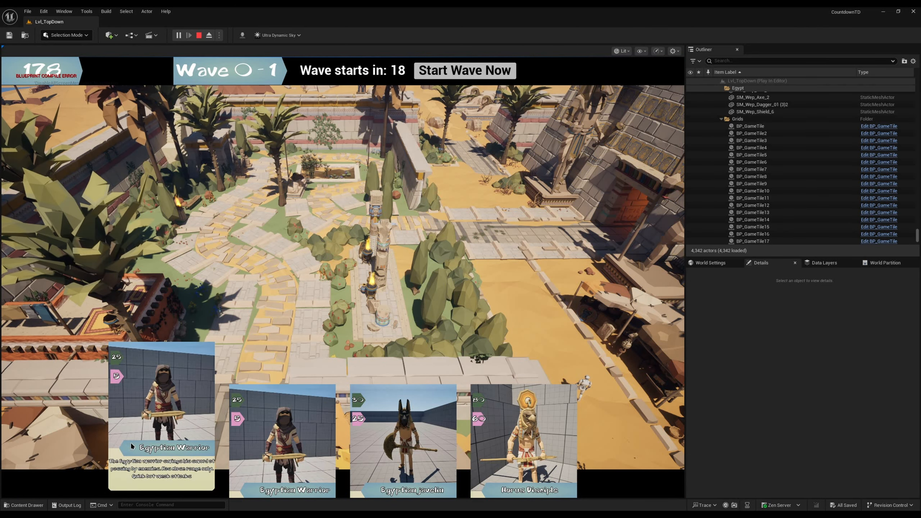
{"action": "mouse_move", "coordinate": [285, 425]}
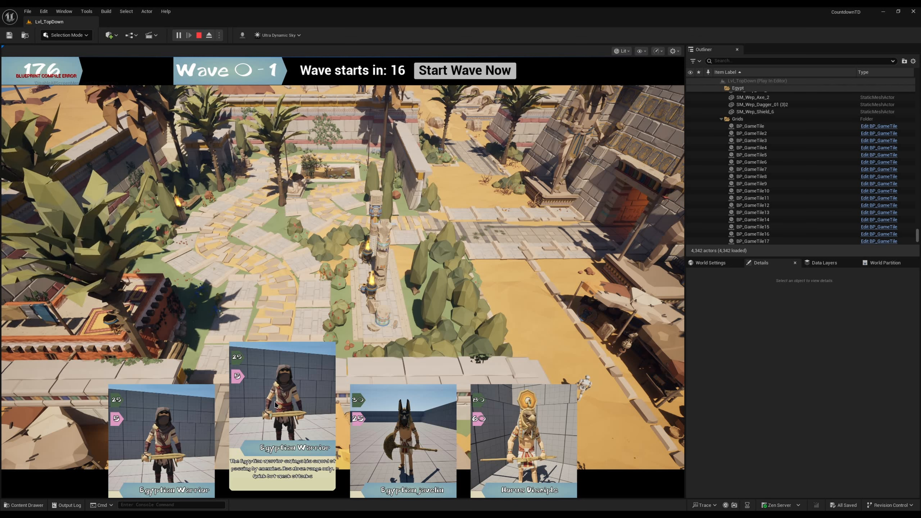
{"action": "left_click", "coordinate": [290, 390]}
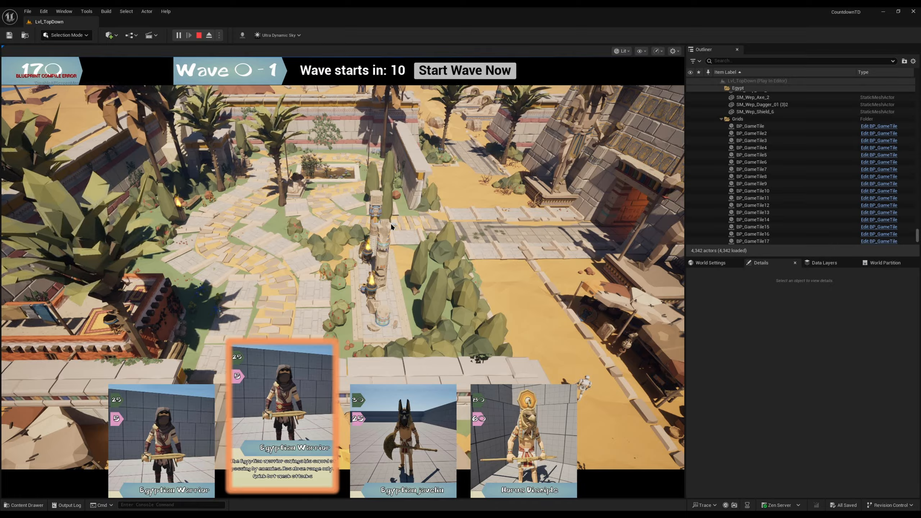
{"action": "left_click", "coordinate": [309, 290]}
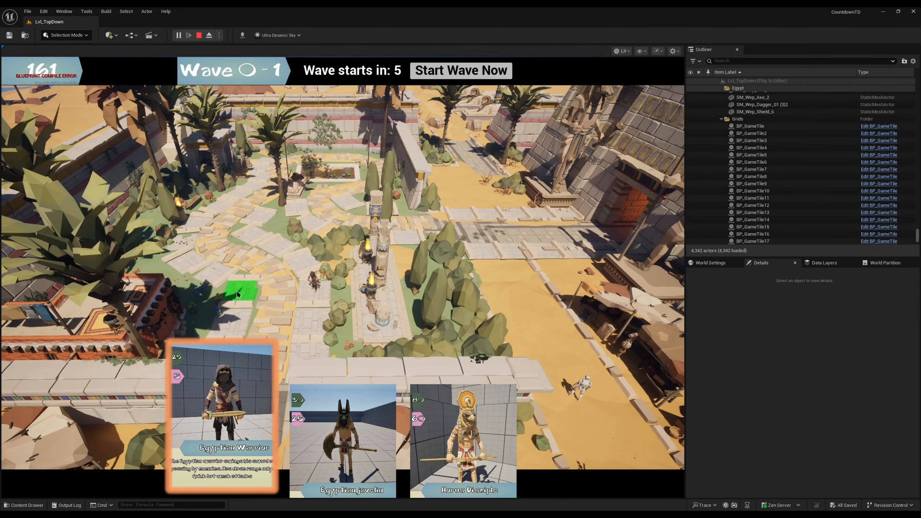
{"action": "left_click", "coordinate": [237, 294]}
Step: Start wave 1, place an Egyptian Javelin on a tile beside the upper bend of the path, and end the playtest
{"action": "left_click", "coordinate": [438, 72]}
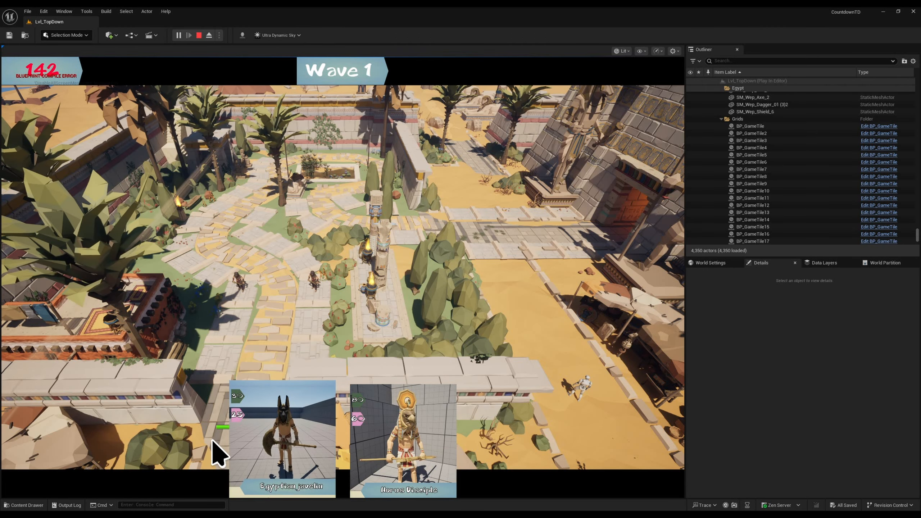
{"action": "left_click", "coordinate": [527, 441]}
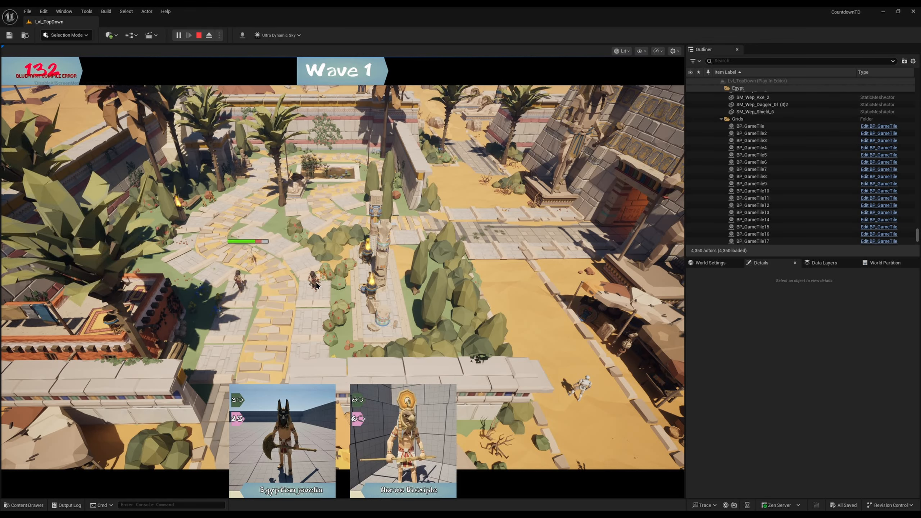
{"action": "left_click", "coordinate": [281, 418]}
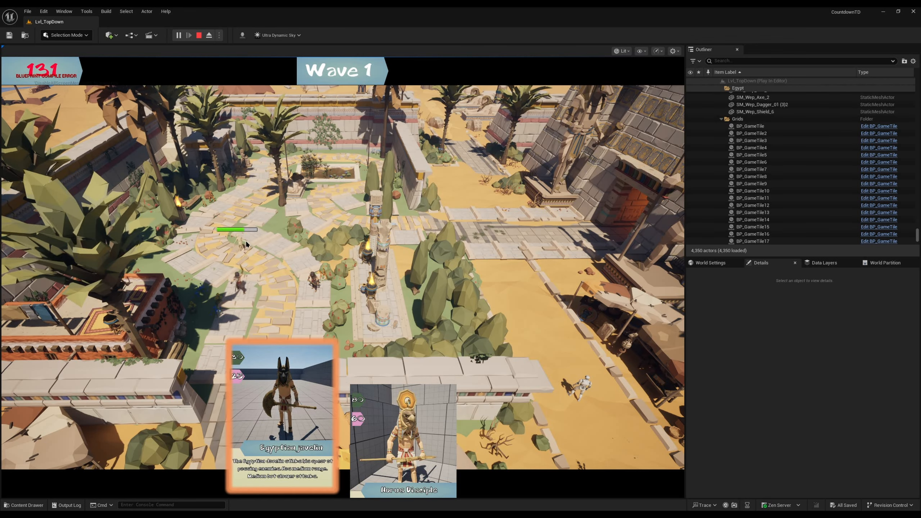
{"action": "left_click", "coordinate": [258, 216]}
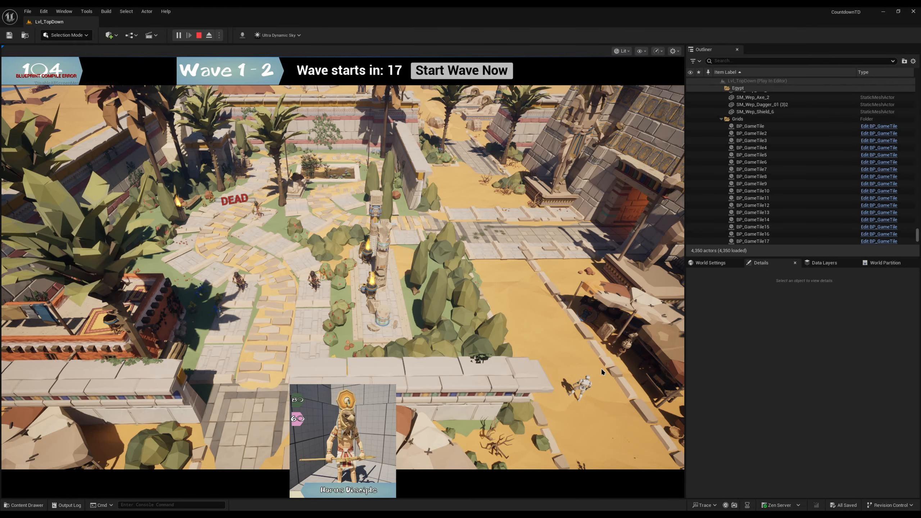
{"action": "key", "text": "Escape"}
Step: Move PlayerStart to the far end of the paved street near the city's outer wall, snap it to the floor, and save the level
{"action": "right_click_drag", "start_coordinate": [435, 244], "coordinate": [442, 249]}
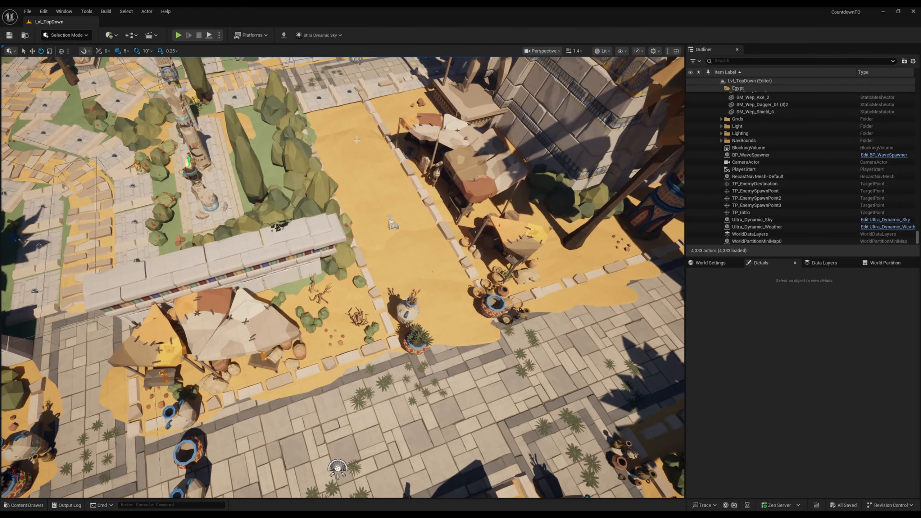
{"action": "double_click", "coordinate": [743, 169]}
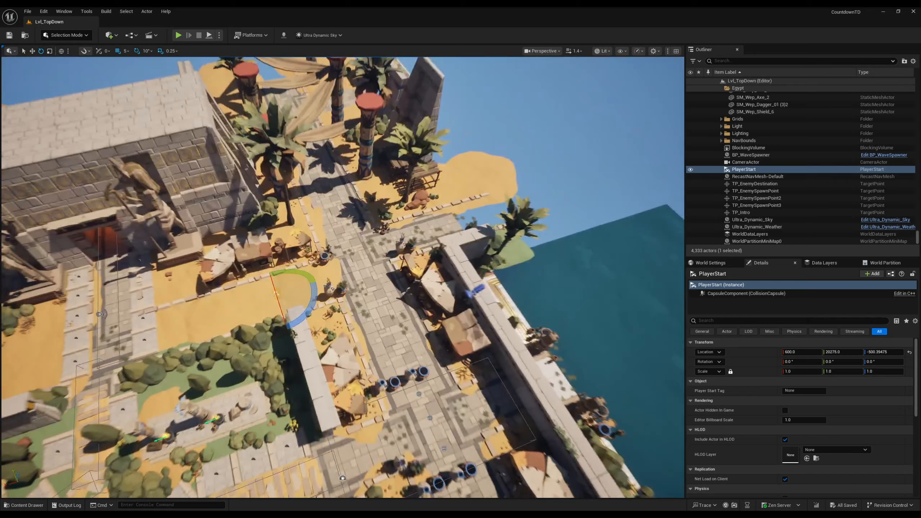
{"action": "left_click_drag", "start_coordinate": [277, 293], "coordinate": [424, 237]}
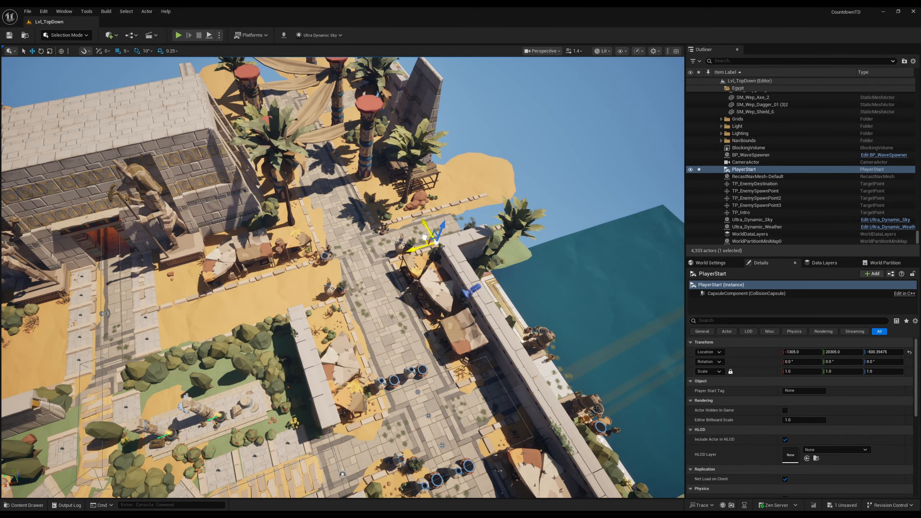
{"action": "right_click_drag", "start_coordinate": [442, 207], "coordinate": [447, 204]}
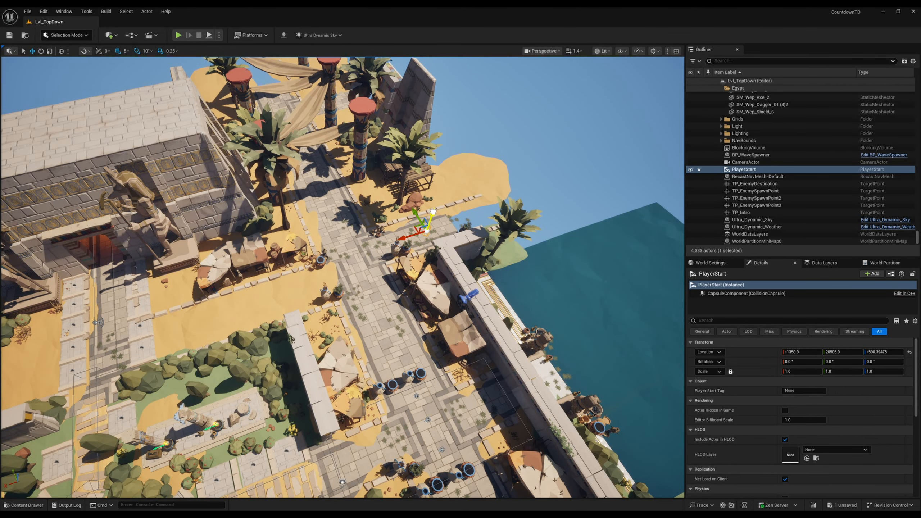
{"action": "left_click_drag", "start_coordinate": [433, 212], "coordinate": [440, 189]}
{"action": "key", "text": "End"}
{"action": "right_click_drag", "start_coordinate": [440, 189], "coordinate": [46, 203]}
{"action": "key", "text": "ctrl+s"}
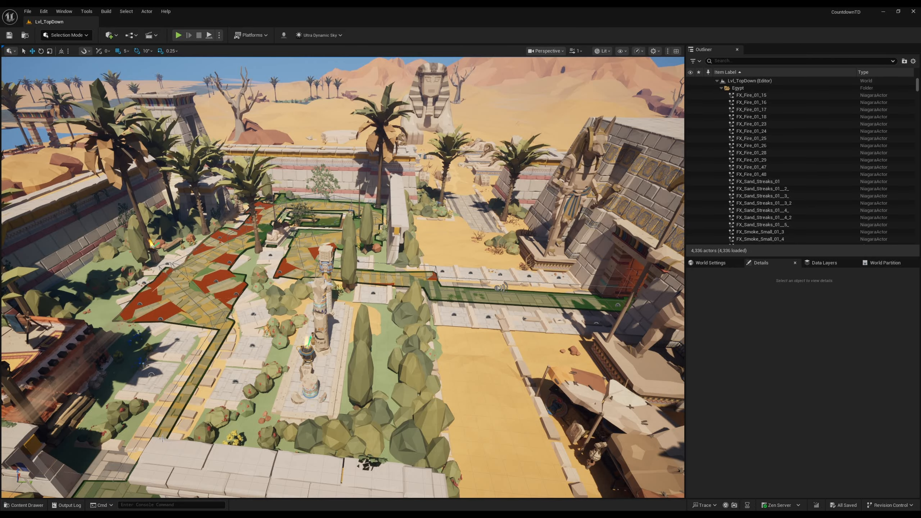
Step: Hide the navigation mesh overlay and examine the garden's paths and tiles from several viewpoints
{"action": "right_click_drag", "start_coordinate": [427, 419], "coordinate": [407, 357]}
{"action": "key", "text": "p"}
{"action": "key", "text": "s"}
{"action": "key", "text": "w"}
{"action": "key", "text": "w"}
{"action": "key", "text": "s"}
{"action": "key", "text": "w"}
{"action": "key", "text": "s"}
{"action": "right_click_drag", "start_coordinate": [307, 370], "coordinate": [367, 377]}
{"action": "right_click_drag", "start_coordinate": [307, 371], "coordinate": [376, 368]}
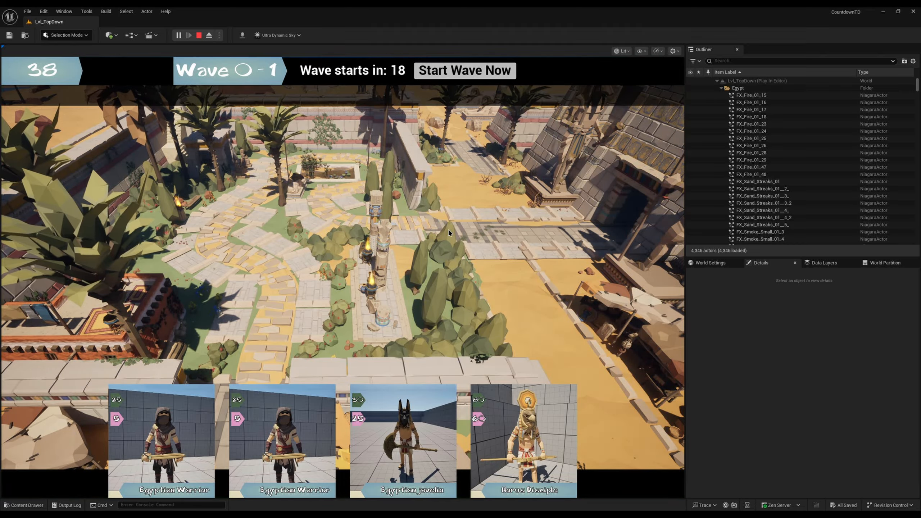
Step: End the playtest, open GI_CustomInstance, and set its default Game Type to Campaign
{"action": "key", "text": "Escape"}
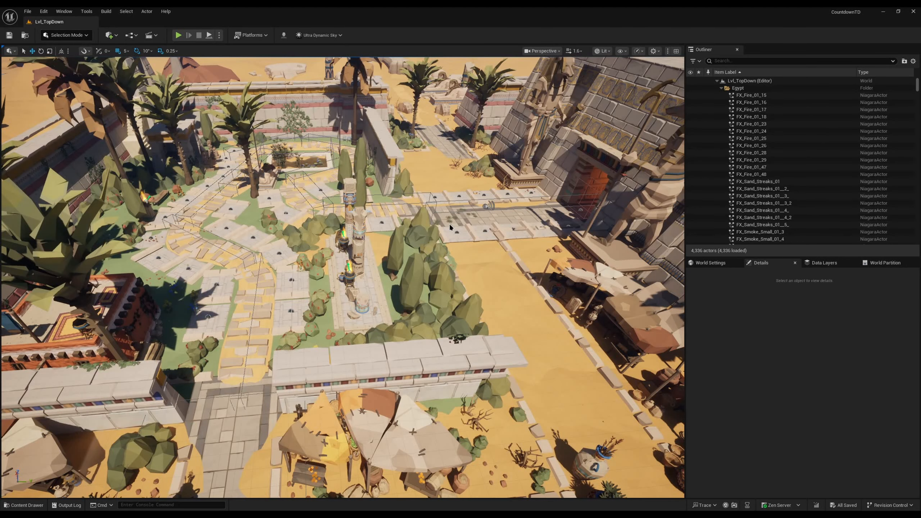
{"action": "key", "text": "ctrl+p"}
{"action": "type", "text": "gl"}
{"action": "key", "text": "Return"}
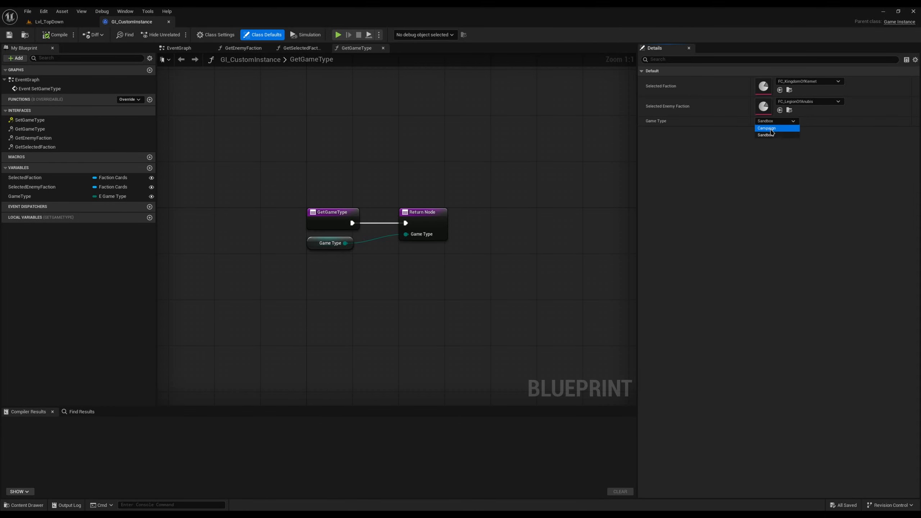
{"action": "left_click", "coordinate": [770, 127]}
Step: Start a campaign playtest from the level and skip the narrator's lines until the tutorial quest hands over the cards
{"action": "left_click", "coordinate": [77, 21]}
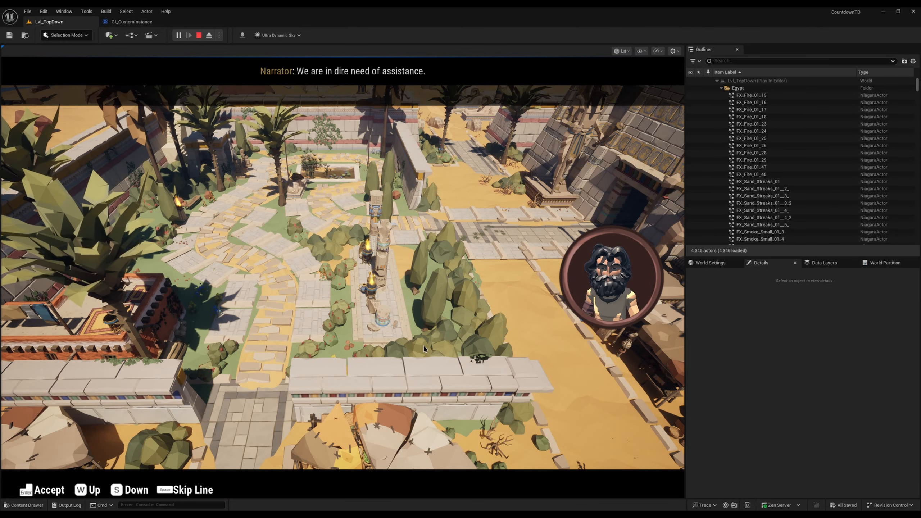
{"action": "key", "text": "space"}
{"action": "key", "text": "space"}
{"action": "key", "text": "space"}
{"action": "key", "text": "space"}
{"action": "key", "text": "space"}
{"action": "key", "text": "space"}
{"action": "key", "text": "space"}
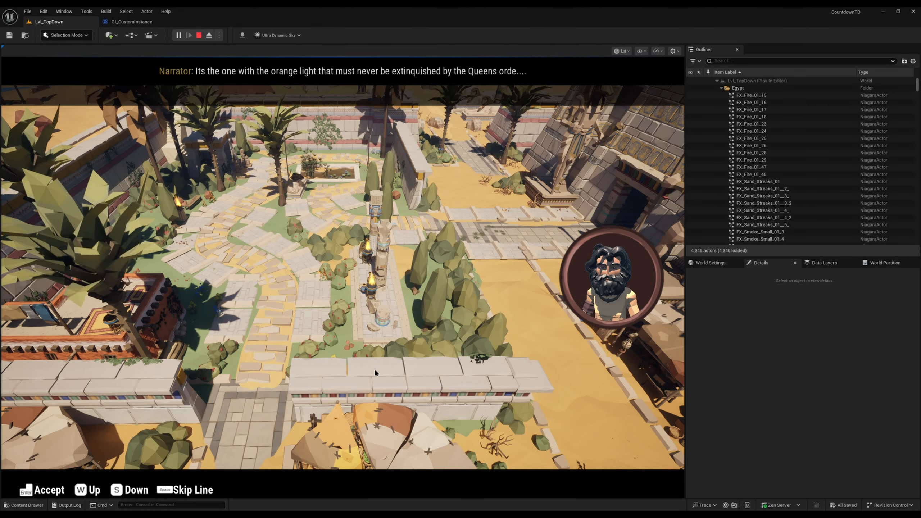
{"action": "key", "text": "space"}
{"action": "key", "text": "space"}
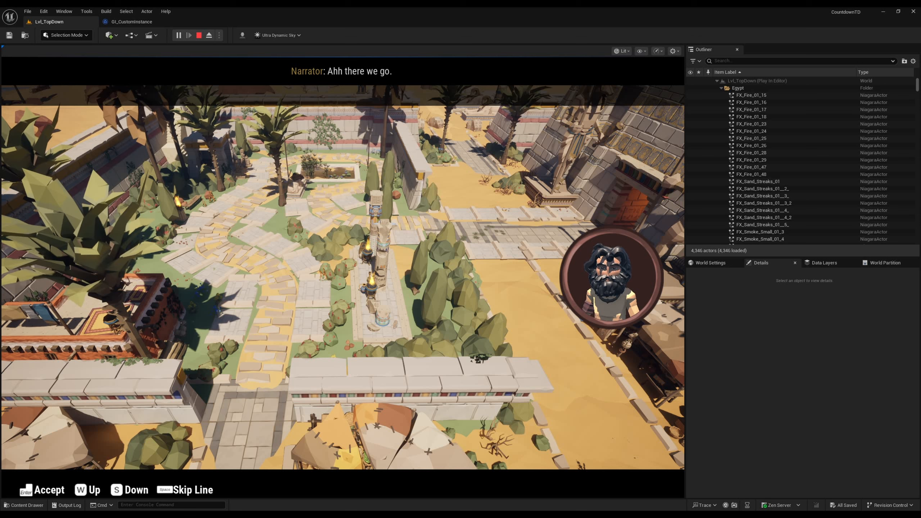
{"action": "key", "text": "space"}
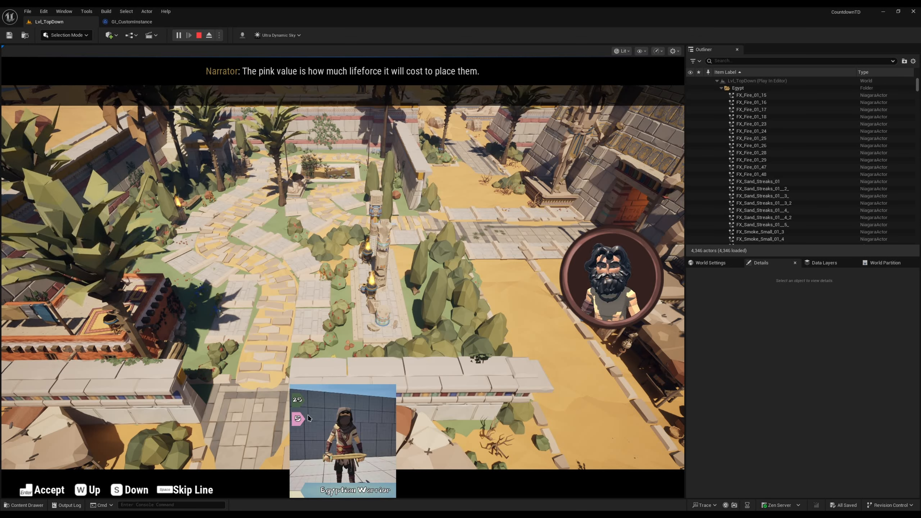
{"action": "key", "text": "space"}
{"action": "key", "text": "space"}
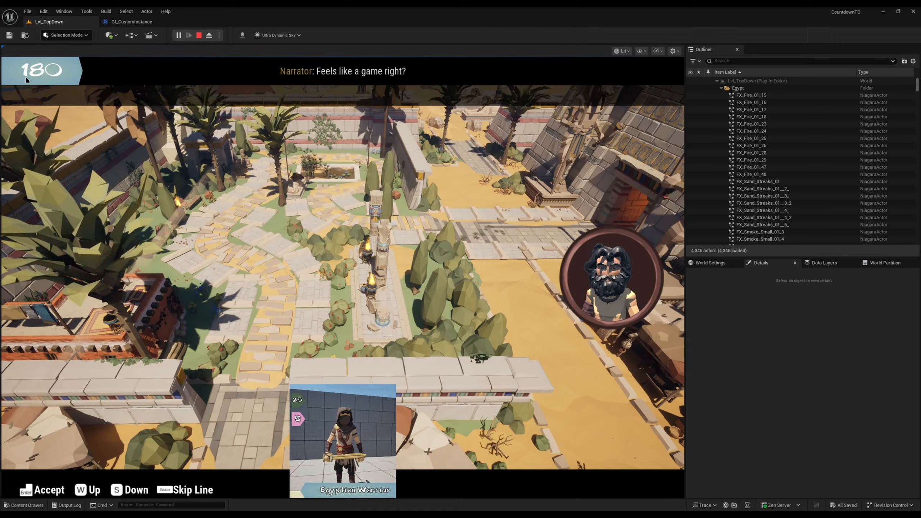
{"action": "key", "text": "space"}
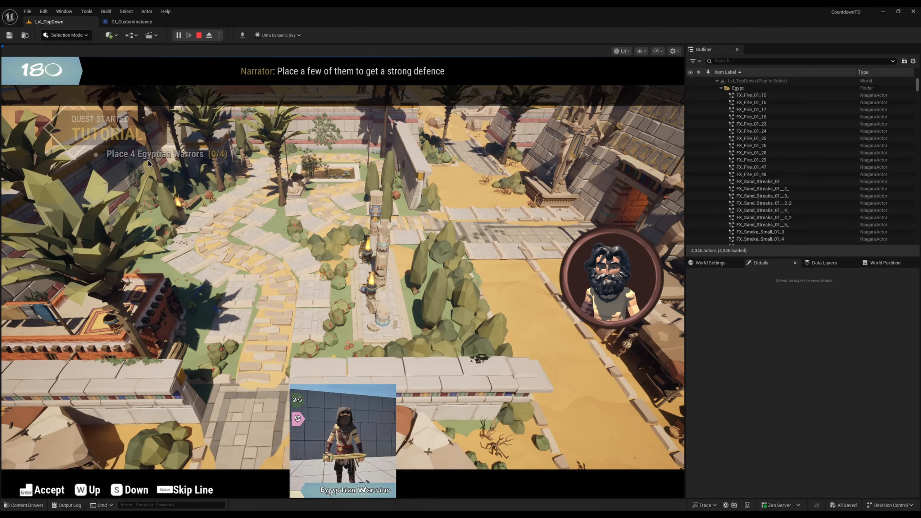
{"action": "key", "text": "space"}
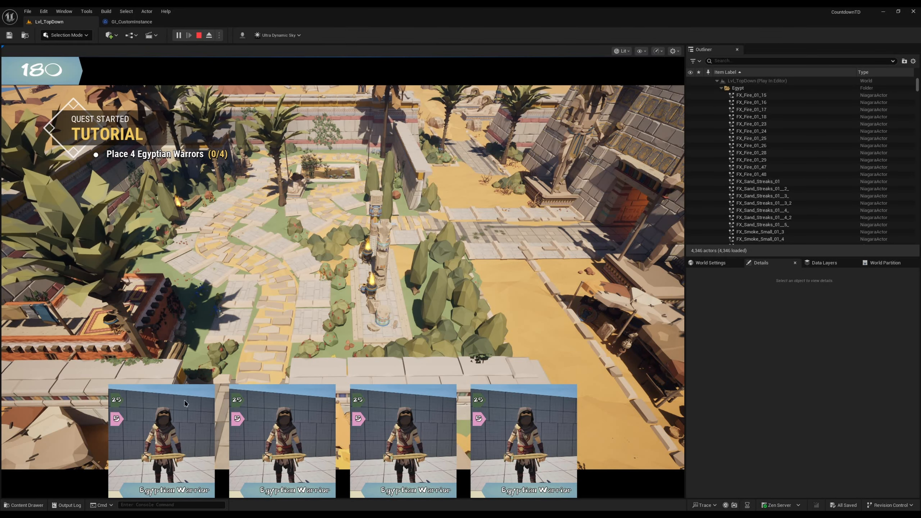
Step: Place four Egyptian Warriors on tiles along both sides of the lower garden path, two on each side
{"action": "left_click", "coordinate": [206, 401]}
{"action": "left_click", "coordinate": [228, 318]}
{"action": "left_click", "coordinate": [246, 396]}
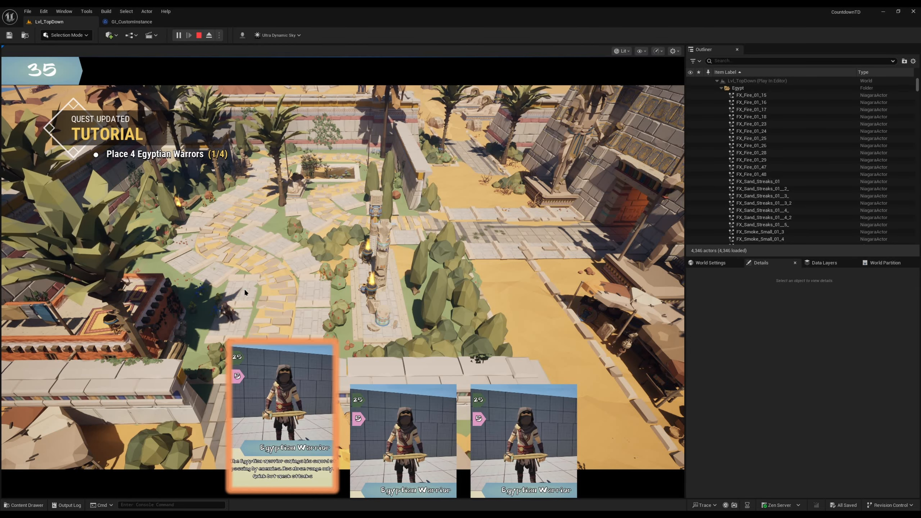
{"action": "left_click", "coordinate": [243, 291]}
{"action": "left_click", "coordinate": [344, 394]}
{"action": "left_click", "coordinate": [309, 318]}
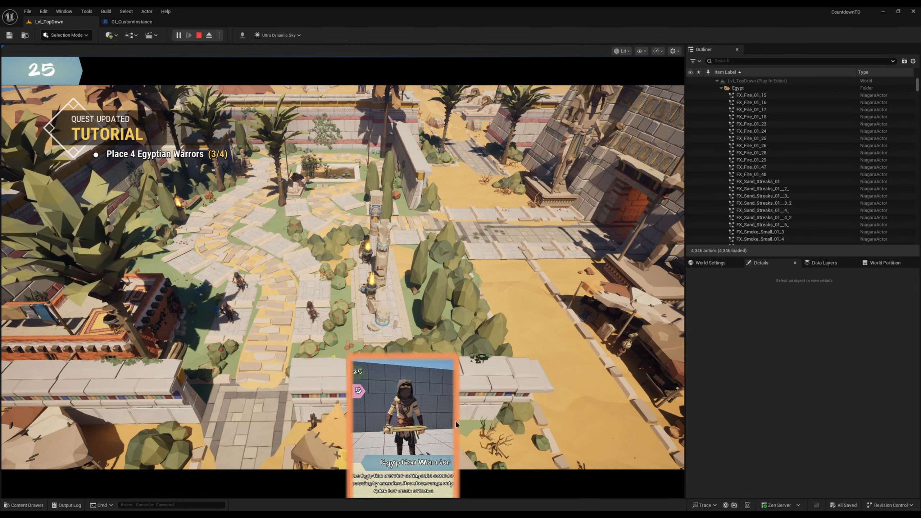
{"action": "left_click", "coordinate": [455, 421]}
{"action": "left_click", "coordinate": [313, 294]}
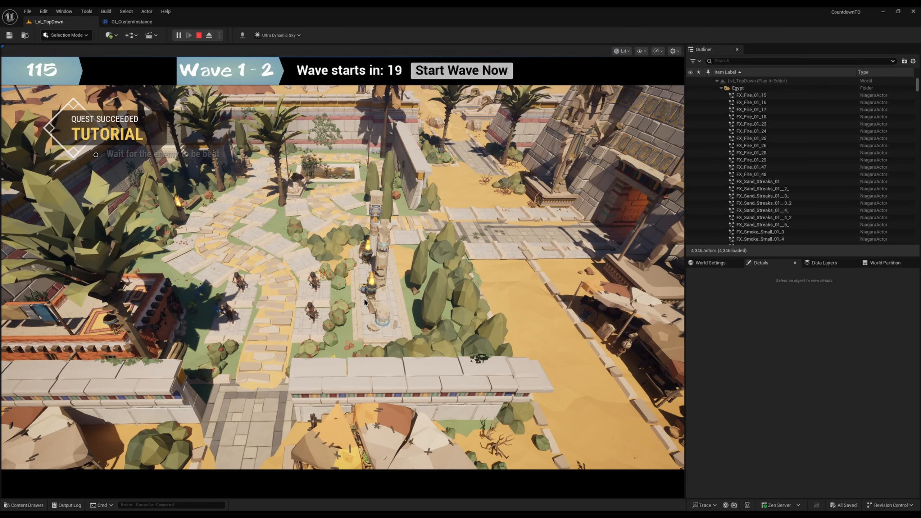
Step: Start wave 2 early, pause the game as the mummies reach the warriors, and eject from the player camera
{"action": "left_click", "coordinate": [451, 71]}
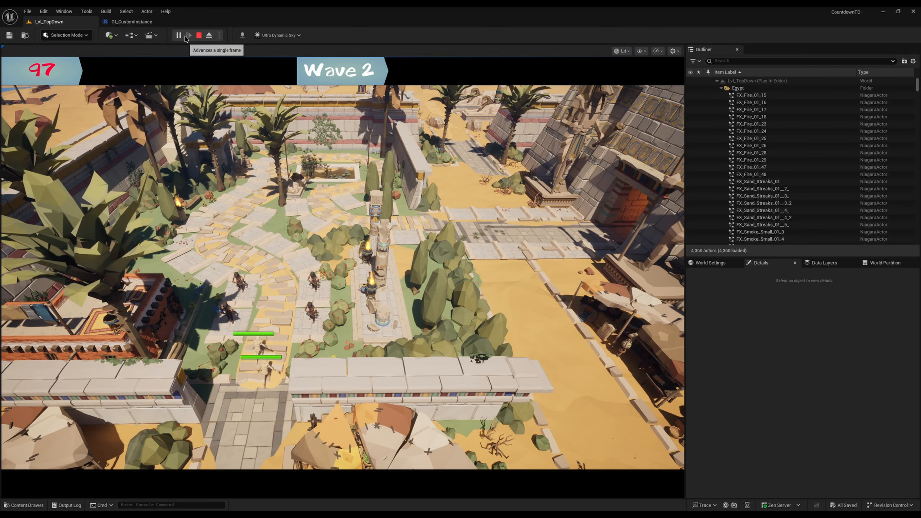
{"action": "left_click", "coordinate": [178, 35]}
{"action": "left_click", "coordinate": [210, 36]}
{"action": "left_click", "coordinate": [268, 339]}
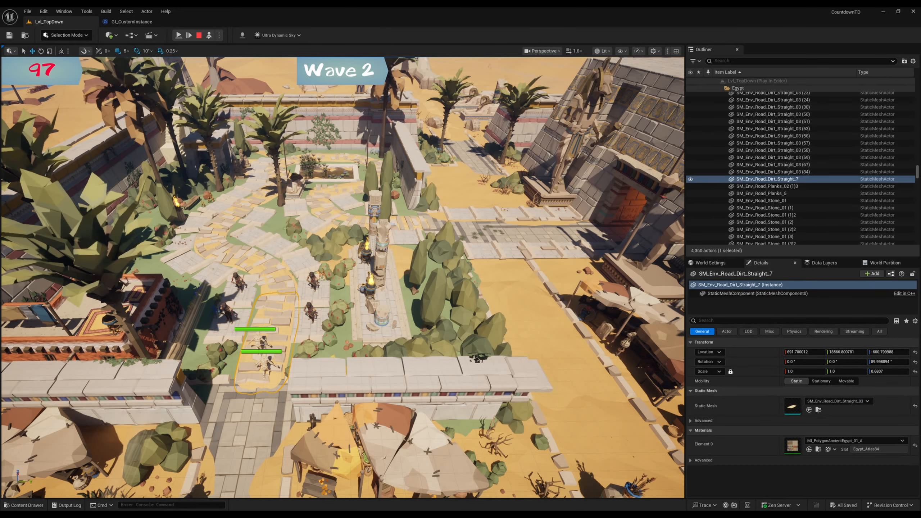
Step: Move one mummy near the pyramid entrance and another beside the lower path, resume the wave, and end the playtest
{"action": "left_click_drag", "start_coordinate": [506, 207], "coordinate": [573, 230]}
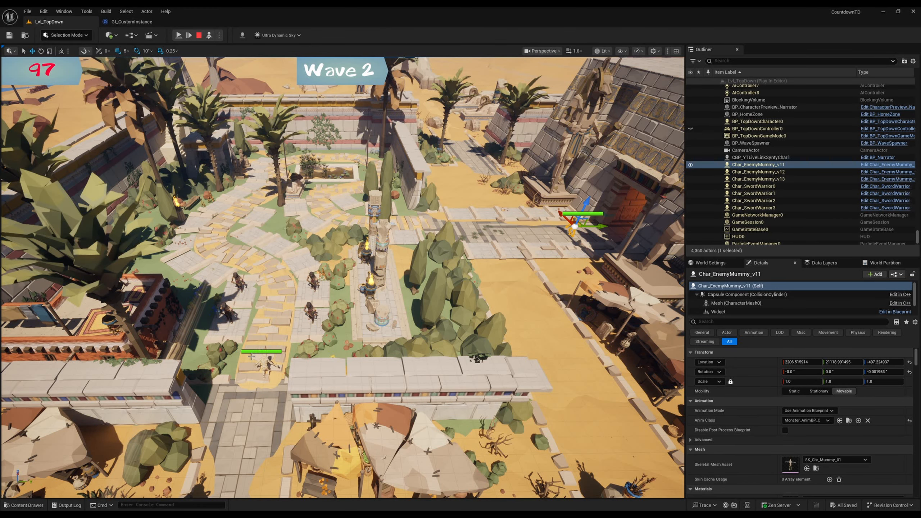
{"action": "left_click", "coordinate": [285, 360]}
{"action": "left_click", "coordinate": [266, 362]}
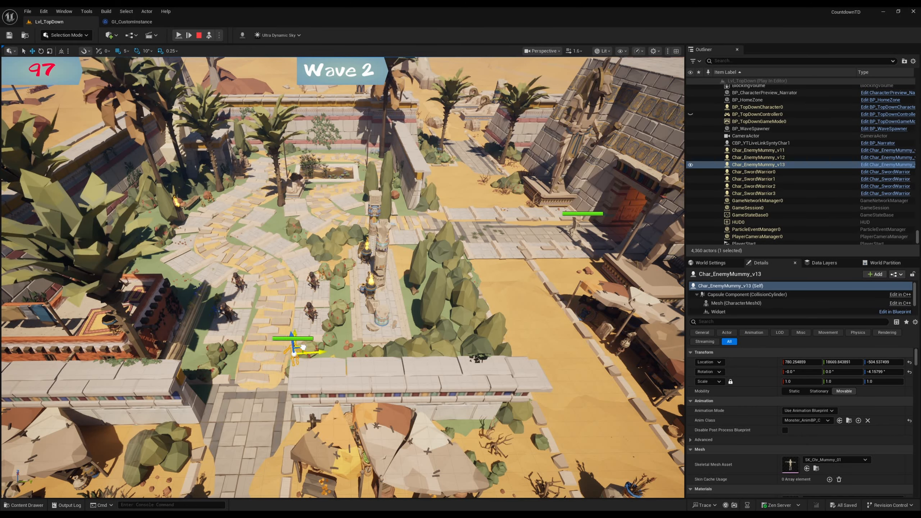
{"action": "left_click", "coordinate": [209, 35]}
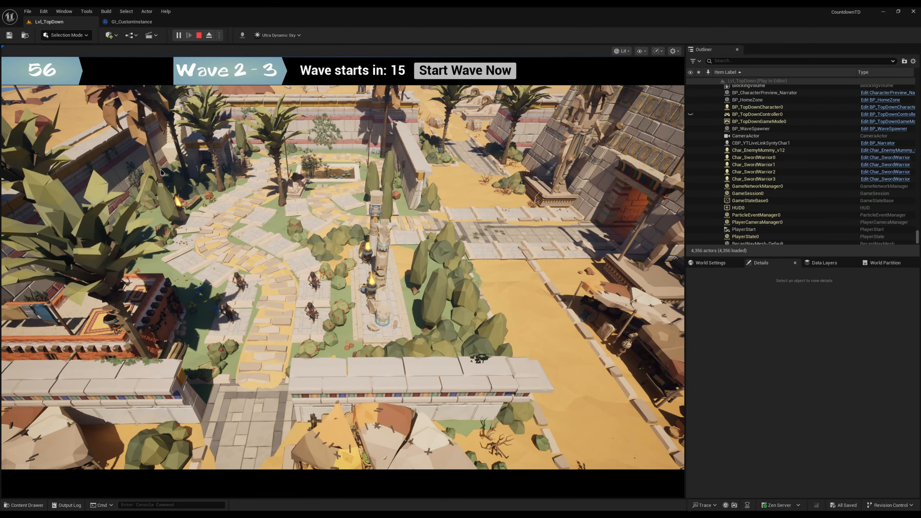
{"action": "left_click", "coordinate": [198, 35]}
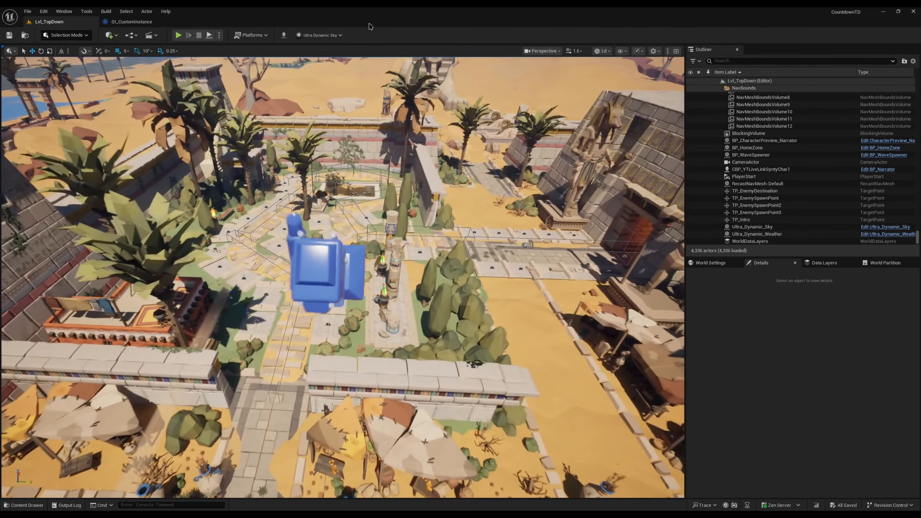
Step: Set the default Game Type of GI_CustomInstance to Sandbox and compile the blueprint
{"action": "left_click", "coordinate": [132, 21]}
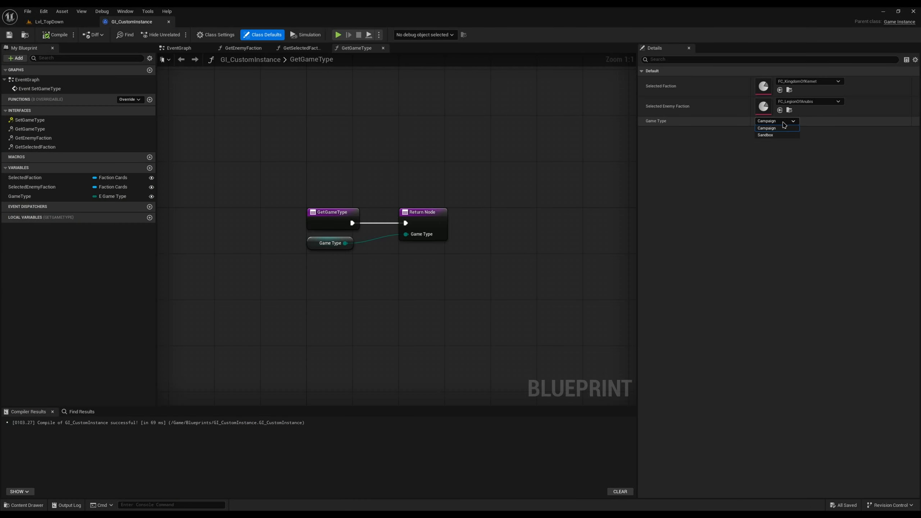
{"action": "left_click", "coordinate": [783, 129]}
{"action": "left_click", "coordinate": [777, 121]}
{"action": "left_click", "coordinate": [784, 138]}
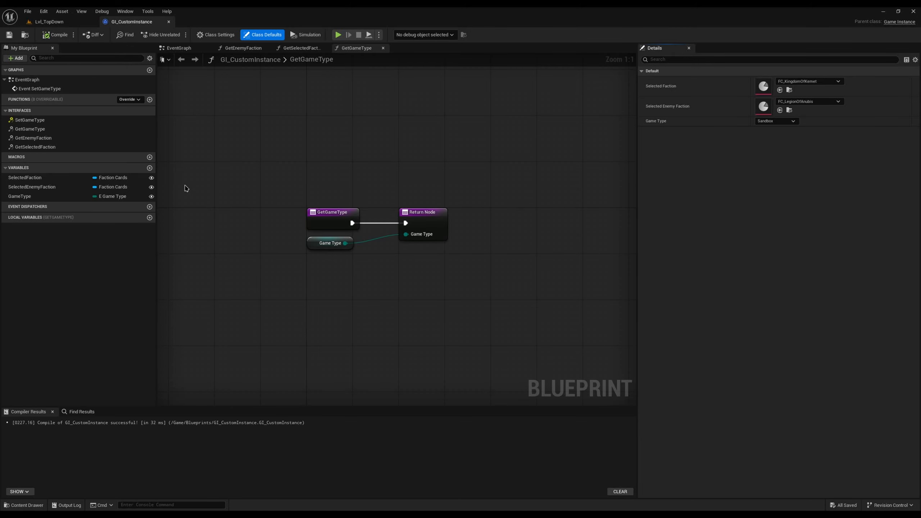
{"action": "right_click_drag", "start_coordinate": [185, 188], "coordinate": [212, 176]}
Step: Start a sandbox playtest and play the Egyptian Warrior and Horus Disciple cards on tiles flanking the lower path
{"action": "left_click", "coordinate": [79, 21]}
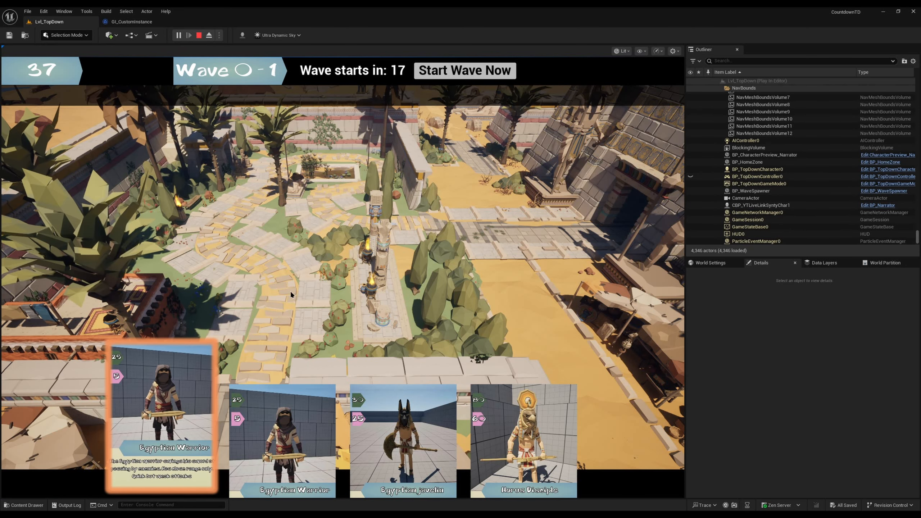
{"action": "left_click", "coordinate": [162, 436]}
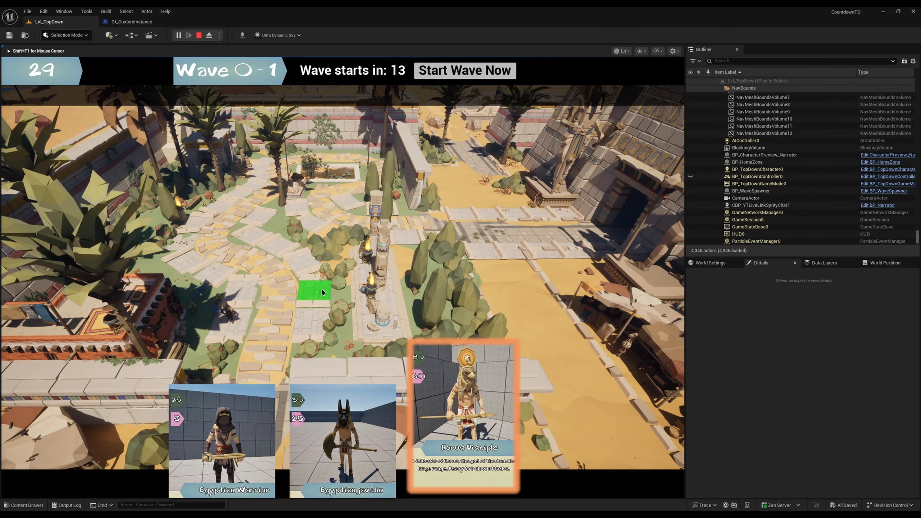
{"action": "left_click", "coordinate": [310, 323]}
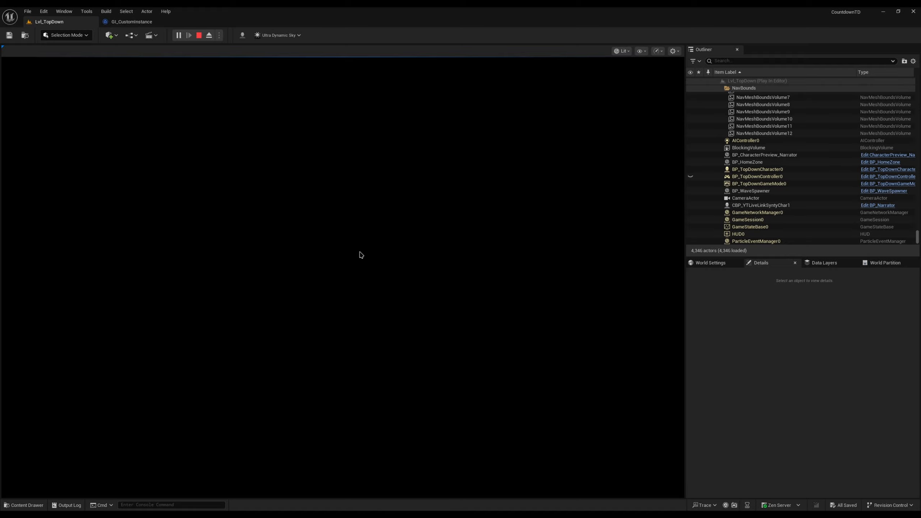
Step: End the playtest, close the message log, and dismiss the error notification
{"action": "key", "text": "Escape"}
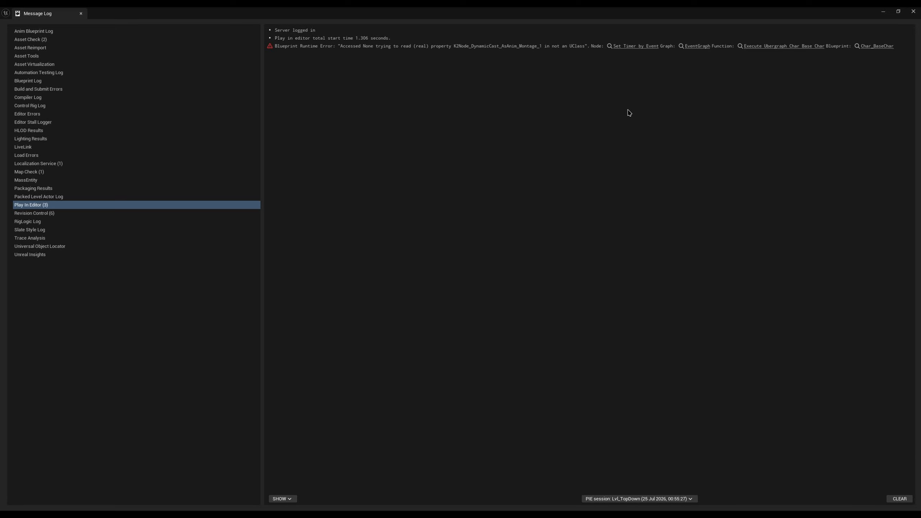
{"action": "left_click", "coordinate": [913, 11]}
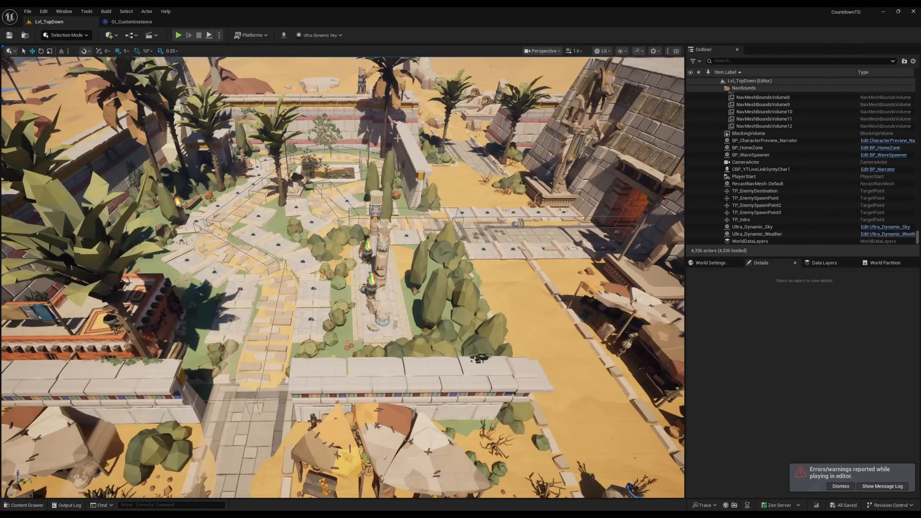
{"action": "right_click_drag", "start_coordinate": [544, 232], "coordinate": [566, 232]}
{"action": "left_click", "coordinate": [841, 486]}
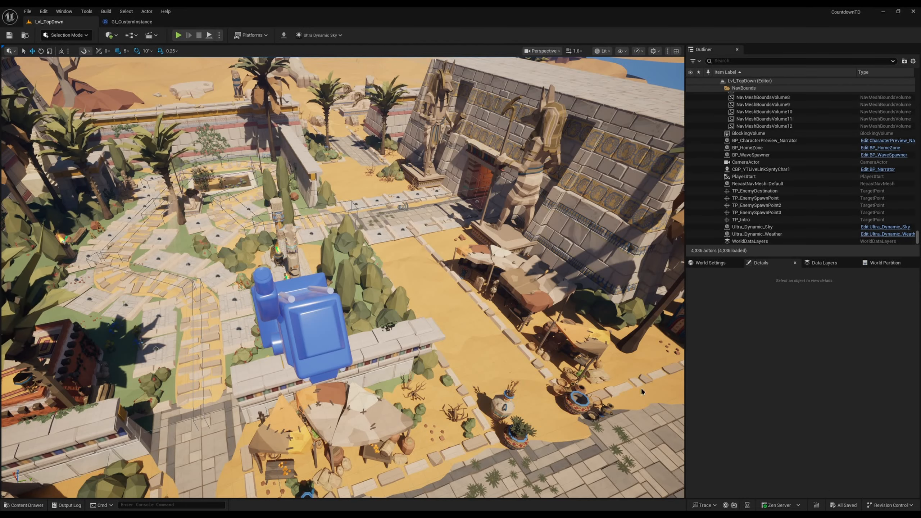
Step: Open the NM_LoseScreen widget from the UI content folder and show its designer layout
{"action": "key", "text": "w"}
{"action": "right_click_drag", "start_coordinate": [435, 301], "coordinate": [432, 284]}
{"action": "key", "text": "e"}
{"action": "key", "text": "ctrl+space"}
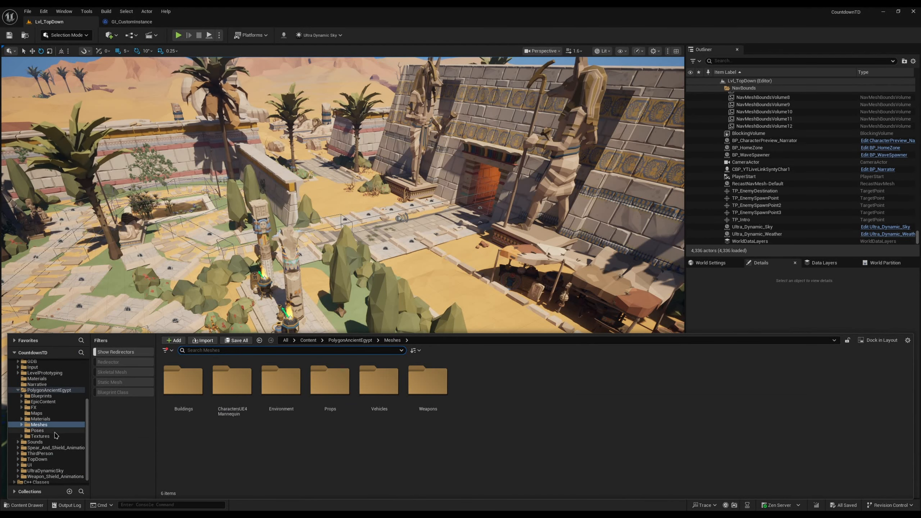
{"action": "scroll", "coordinate": [47, 446], "scroll_direction": "down", "scroll_amount": 1}
{"action": "left_click", "coordinate": [29, 459]}
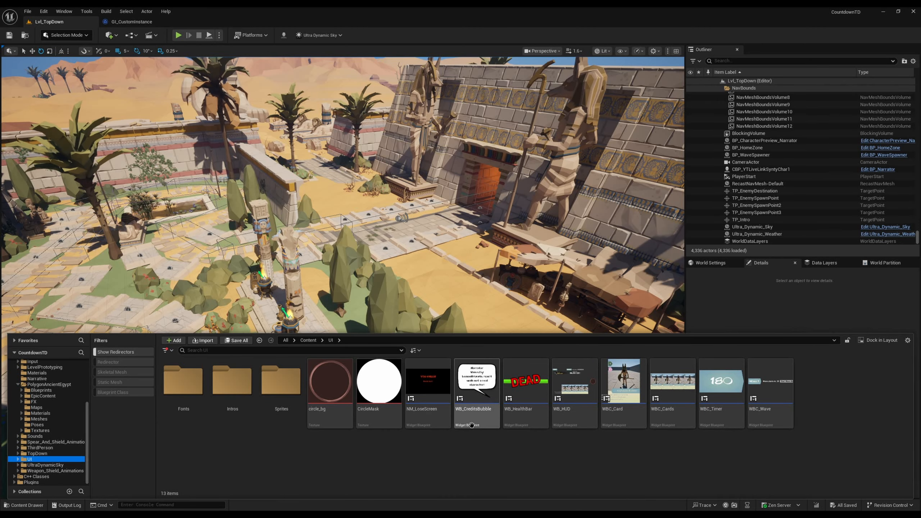
{"action": "double_click", "coordinate": [426, 410]}
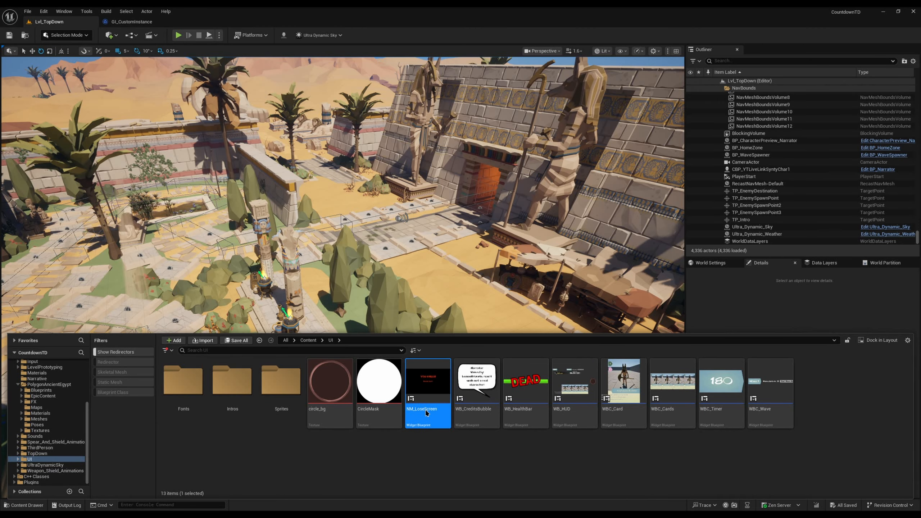
{"action": "left_click", "coordinate": [903, 36]}
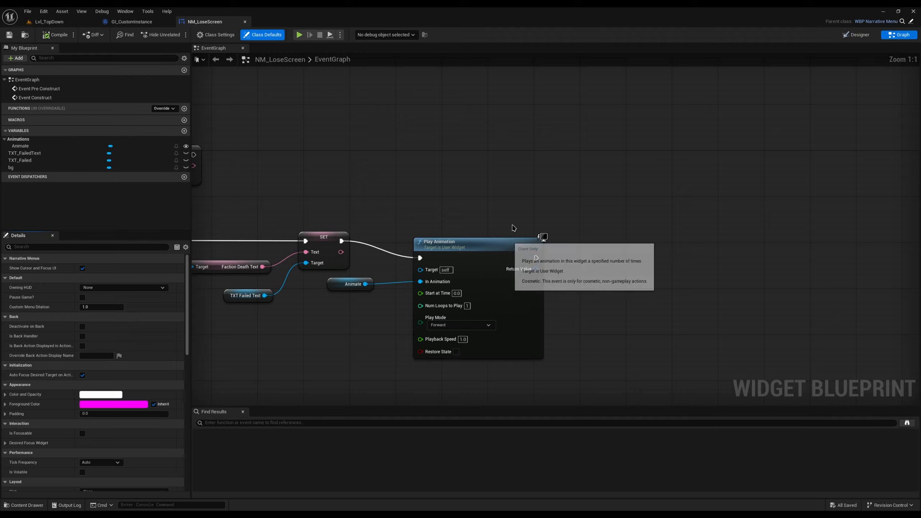
{"action": "left_click", "coordinate": [857, 34]}
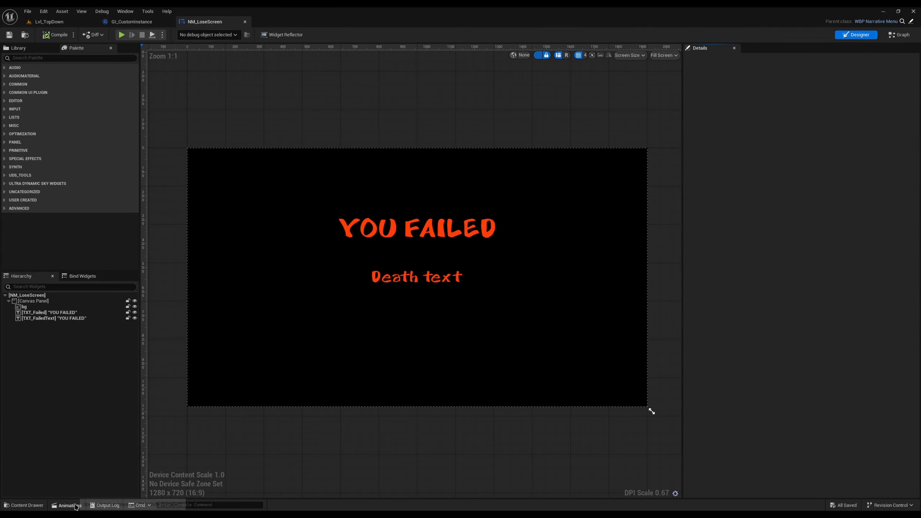
Step: Add an event track to the Animate animation and create a sequence event on it at 4.95 seconds
{"action": "left_click", "coordinate": [66, 506]}
{"action": "left_click", "coordinate": [68, 347]}
{"action": "left_click", "coordinate": [162, 352]}
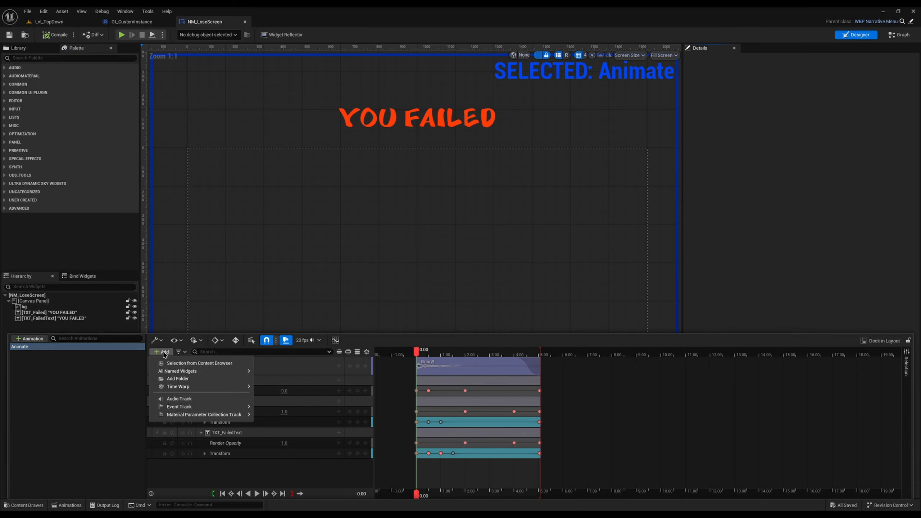
{"action": "mouse_move", "coordinate": [236, 407]}
{"action": "left_click", "coordinate": [284, 412]}
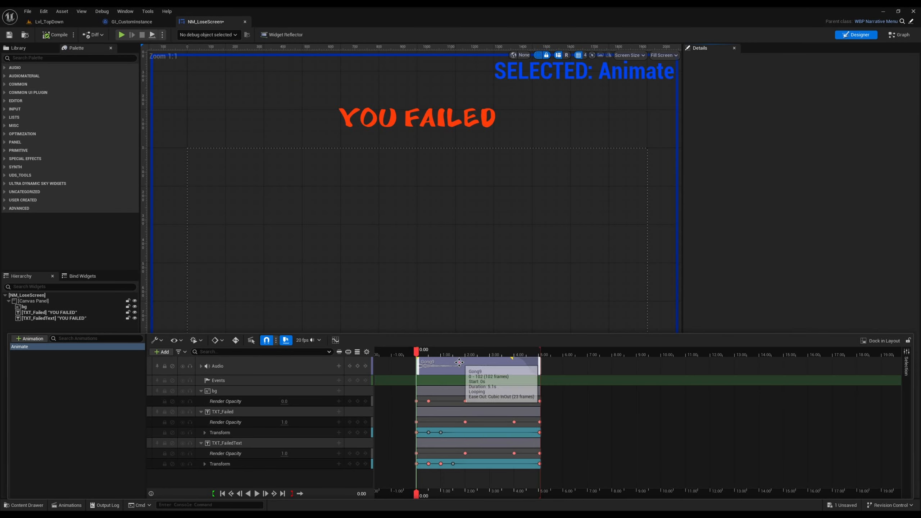
{"action": "left_click_drag", "start_coordinate": [417, 351], "coordinate": [538, 360]}
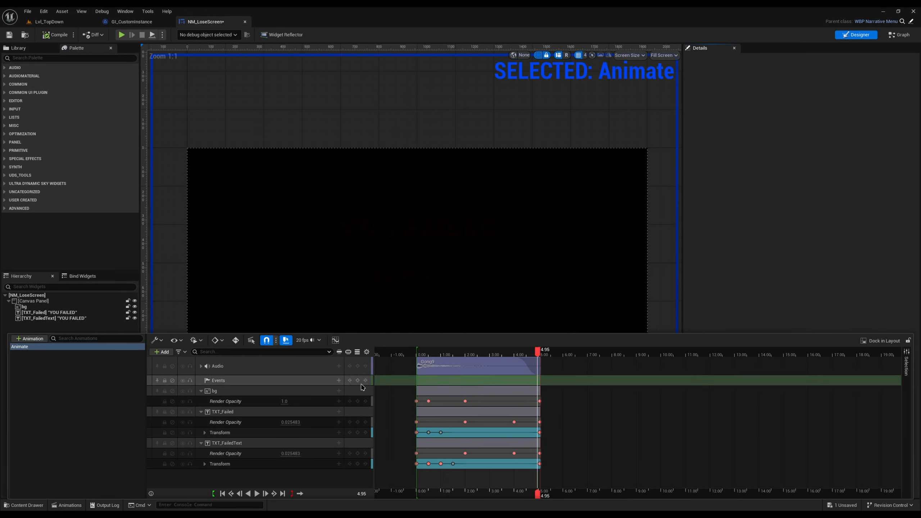
{"action": "double_click", "coordinate": [536, 381]}
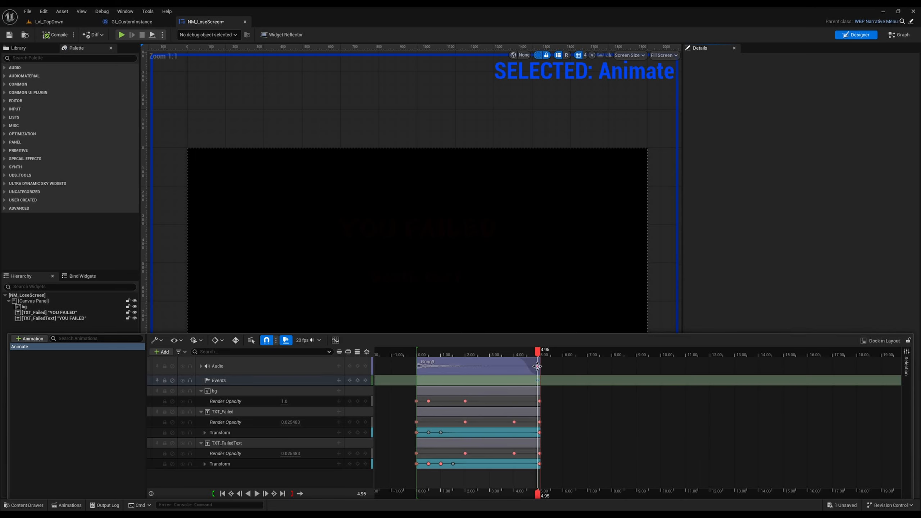
{"action": "left_click_drag", "start_coordinate": [454, 227], "coordinate": [437, 233]}
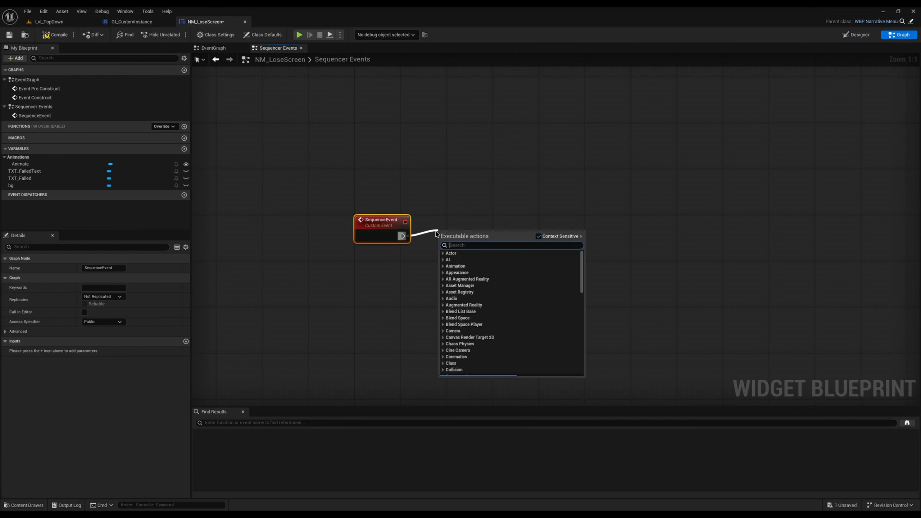
{"action": "type", "text": "open menu"}
{"action": "key", "text": "BackSpace"}
{"action": "key", "text": "BackSpace"}
{"action": "key", "text": "BackSpace"}
{"action": "key", "text": "BackSpace"}
{"action": "key", "text": "BackSpace"}
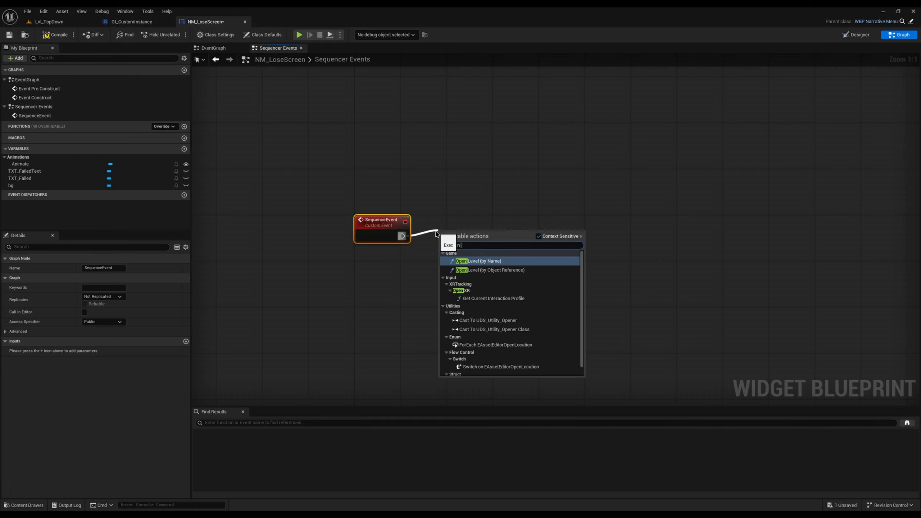
{"action": "key", "text": "Return"}
{"action": "key", "text": "Delete"}
Step: Attach an Open Level (by Object Reference) node to the SequenceEvent node and set its level to Credits
{"action": "left_click_drag", "start_coordinate": [405, 237], "coordinate": [416, 232]}
{"action": "type", "text": "open level"}
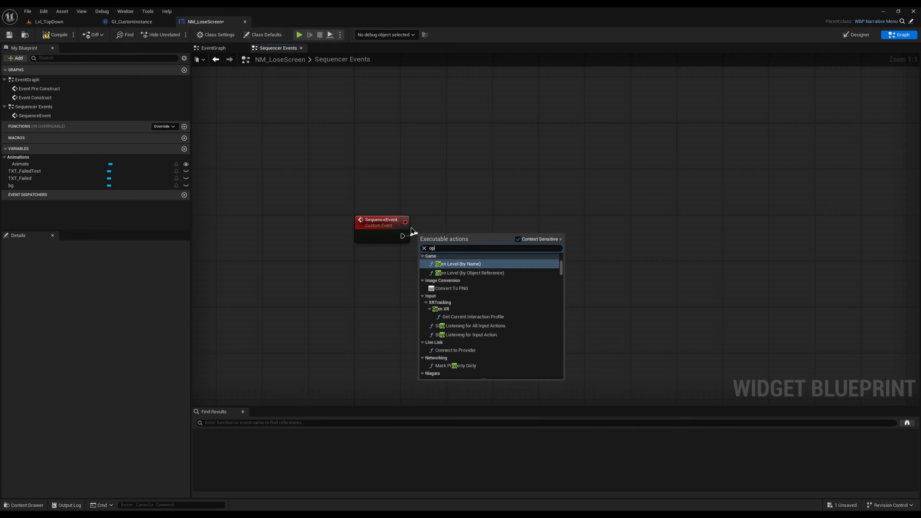
{"action": "key", "text": "Return"}
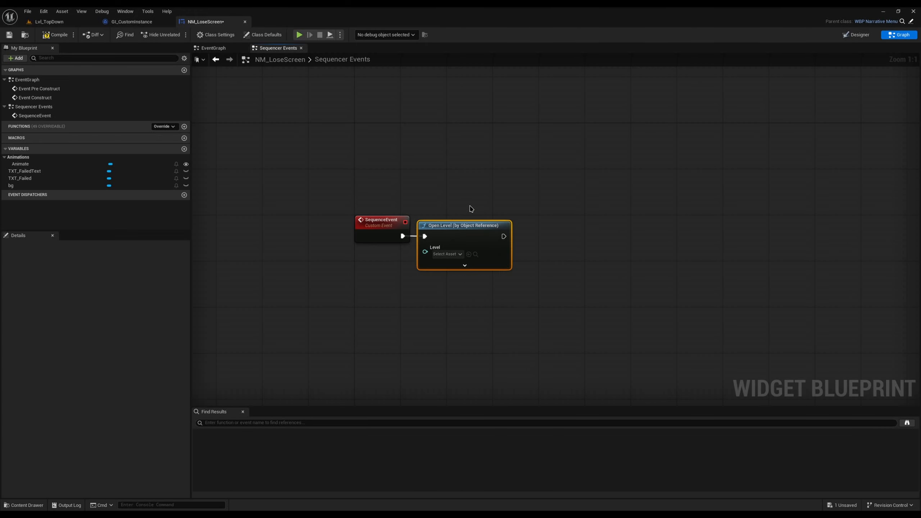
{"action": "left_click", "coordinate": [448, 254]}
{"action": "left_click", "coordinate": [475, 357]}
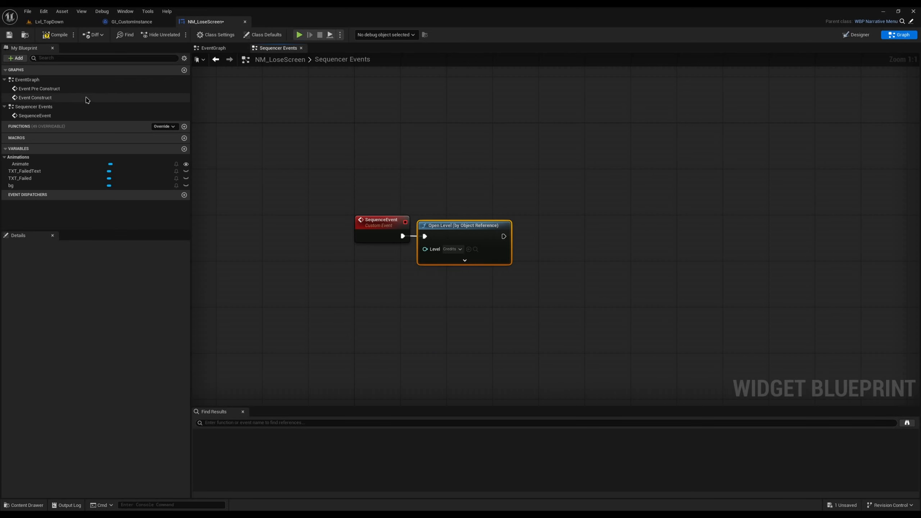
Step: Return to the level editor and open the Credits level from the TopDown content folder
{"action": "left_click", "coordinate": [58, 23]}
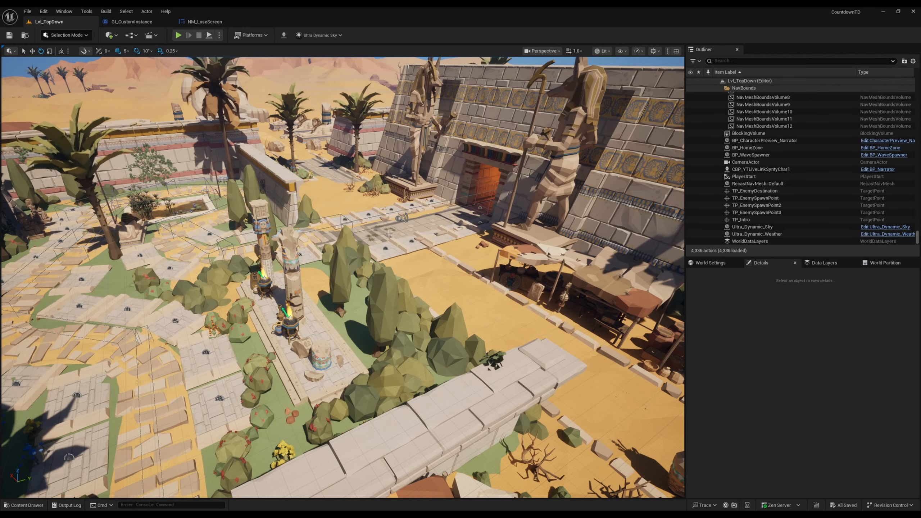
{"action": "key", "text": "w"}
{"action": "right_click_drag", "start_coordinate": [212, 279], "coordinate": [190, 259]}
{"action": "key", "text": "ctrl+space"}
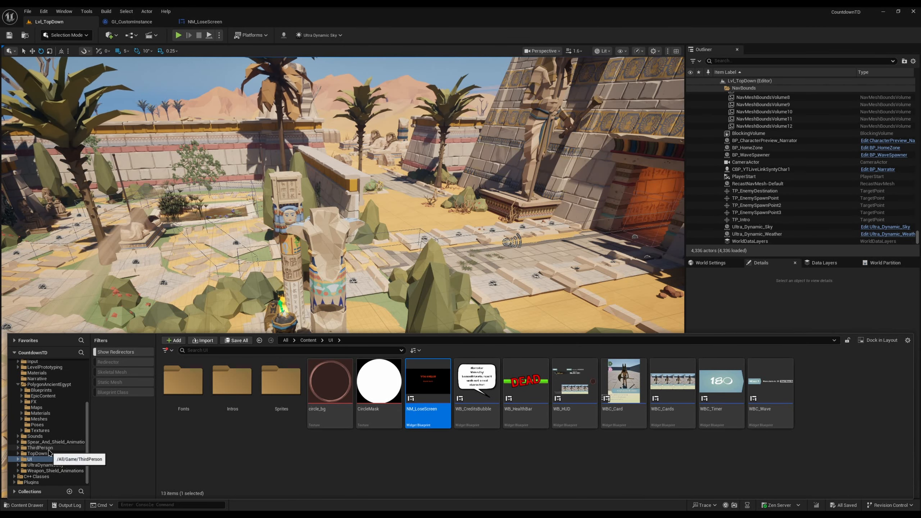
{"action": "left_click", "coordinate": [37, 454]}
{"action": "double_click", "coordinate": [330, 381]}
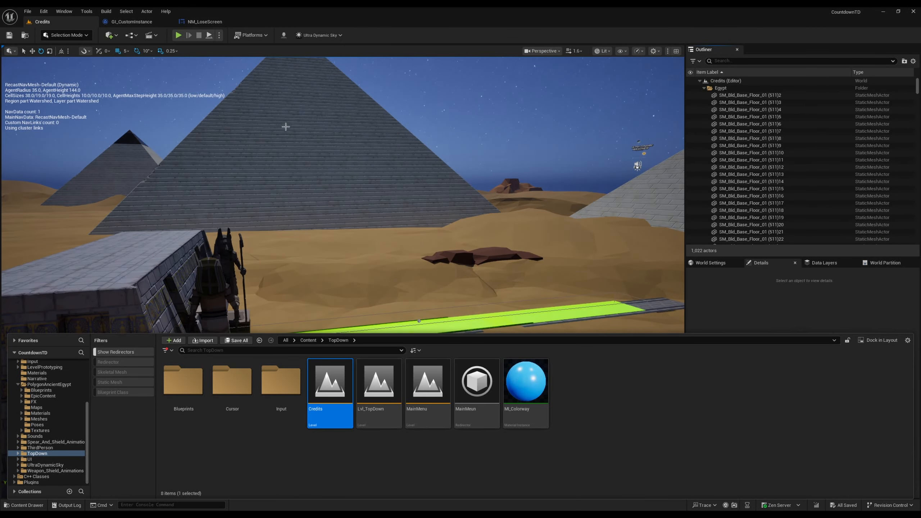
Step: Examine the camera and path area beside the pyramids in the Credits level and start a playtest of it
{"action": "key", "text": "s"}
{"action": "mouse_move", "coordinate": [285, 125]}
{"action": "right_mouse_down"}
{"action": "mouse_move", "coordinate": [295, 150]}
{"action": "mouse_move", "coordinate": [298, 131]}
{"action": "mouse_move", "coordinate": [304, 136]}
{"action": "mouse_move", "coordinate": [291, 122]}
{"action": "right_mouse_up"}
{"action": "key", "text": "w"}
{"action": "key", "text": "s"}
{"action": "key", "text": "w"}
{"action": "scroll", "coordinate": [297, 130], "scroll_direction": "down", "scroll_amount": 3}
{"action": "key", "text": "w"}
{"action": "key", "text": "a"}
{"action": "key", "text": "d"}
{"action": "key", "text": "w"}
{"action": "right_click_drag", "start_coordinate": [408, 165], "coordinate": [414, 158]}
{"action": "key", "text": "s"}
{"action": "scroll", "coordinate": [414, 158], "scroll_direction": "down", "scroll_amount": 3}
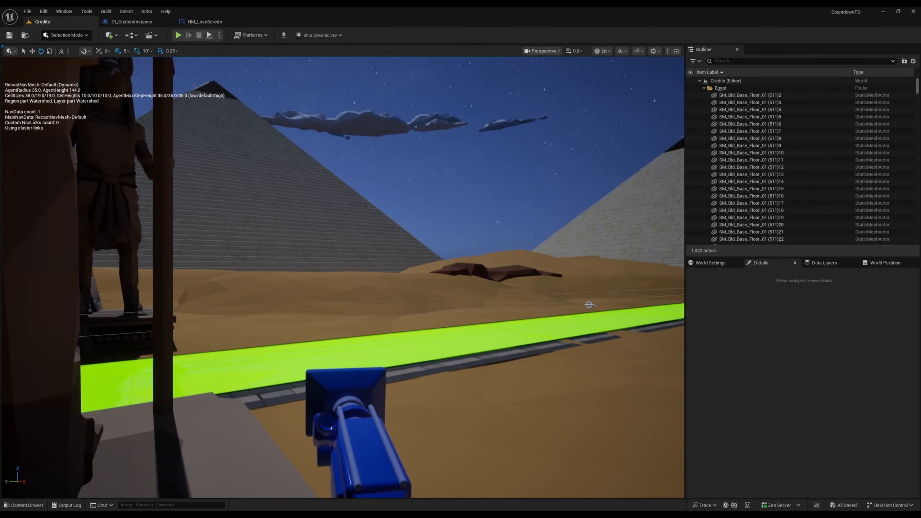
{"action": "left_click", "coordinate": [175, 38]}
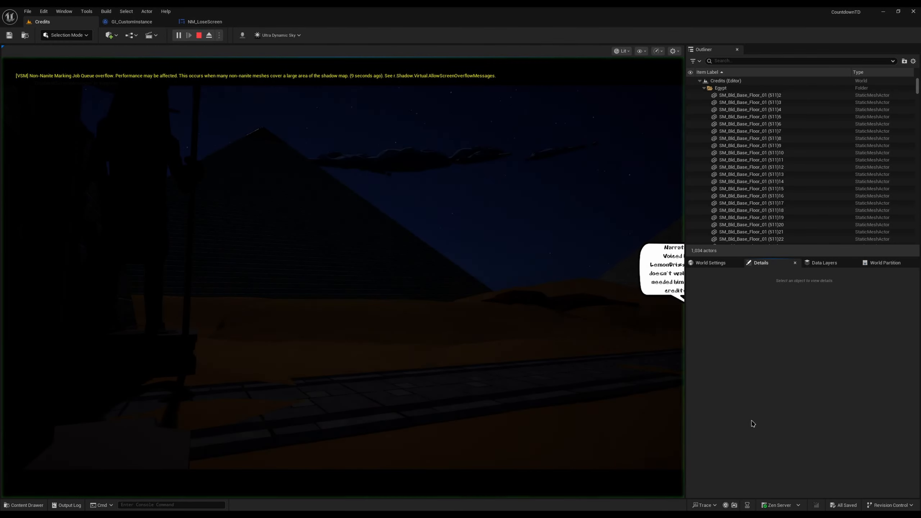
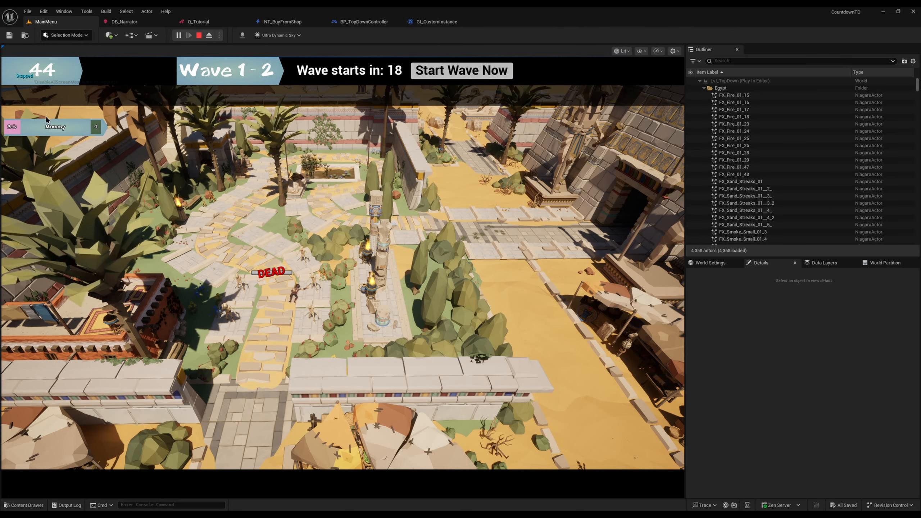
Step: Buy the Mummy card from the shop in the running playtest and end the playtest
{"action": "left_click", "coordinate": [47, 126]}
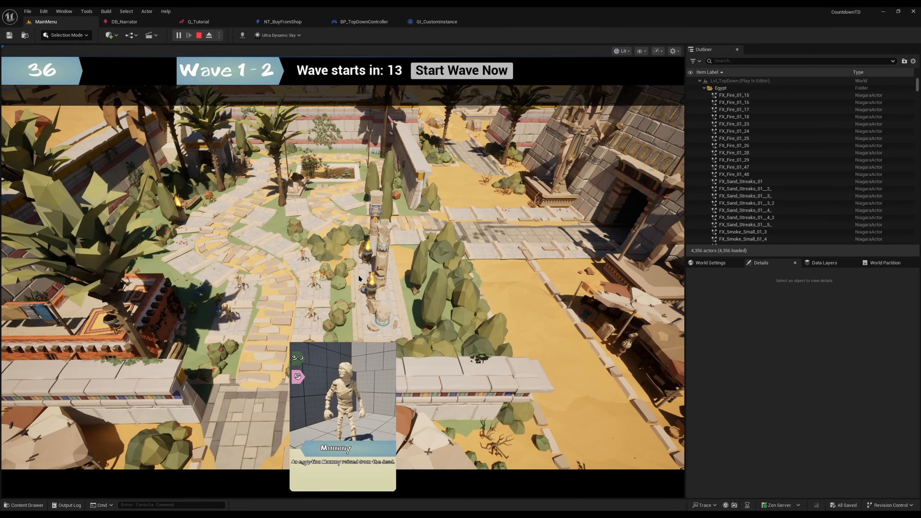
{"action": "key", "text": "Escape"}
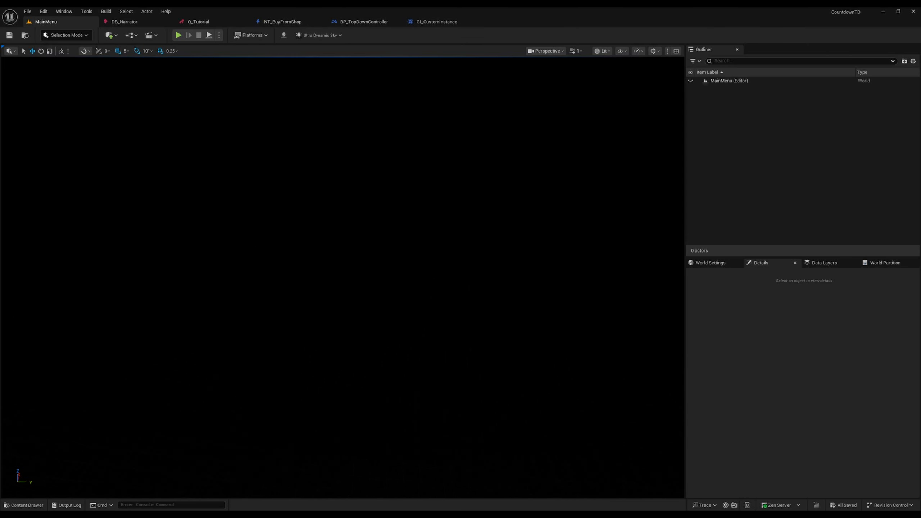
Step: Open the Credits level from the TopDown content folder, playtest its credits walk and end the playtest
{"action": "key", "text": "ctrl+space"}
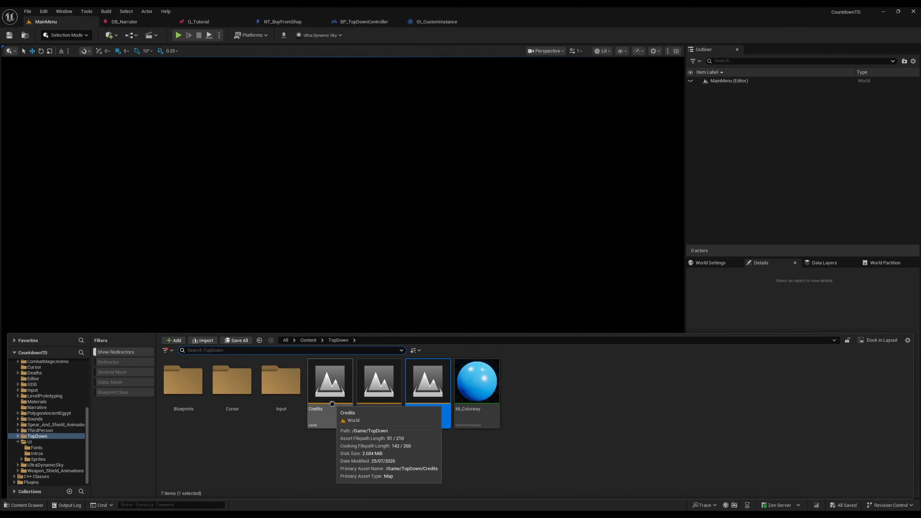
{"action": "double_click", "coordinate": [332, 403]}
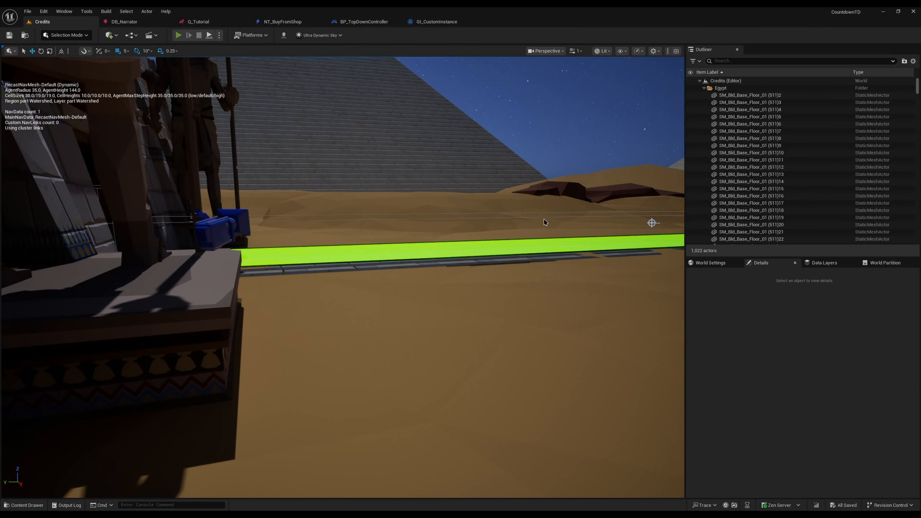
{"action": "key", "text": "alt+p"}
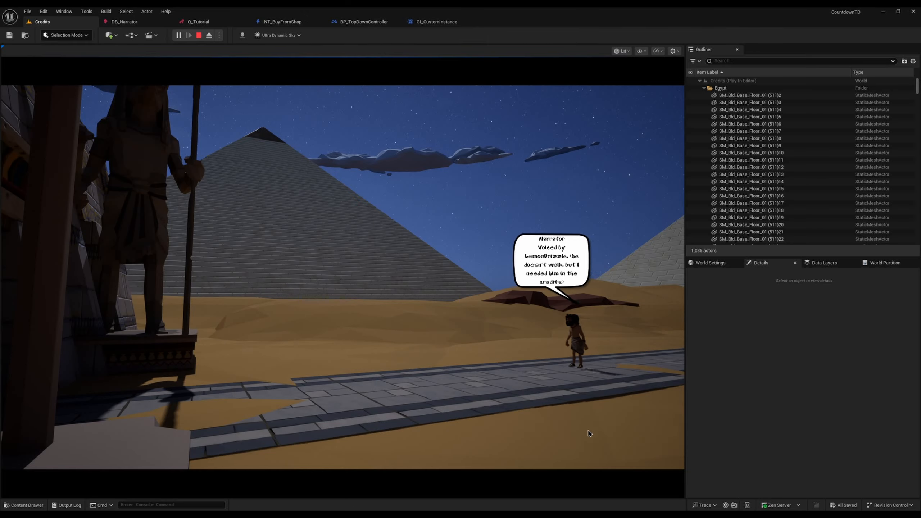
{"action": "key", "text": "Escape"}
Step: Open the Lvl_TopDown level and keep the to-do notes document on top of the level editor
{"action": "key", "text": "ctrl+space"}
{"action": "double_click", "coordinate": [391, 405]}
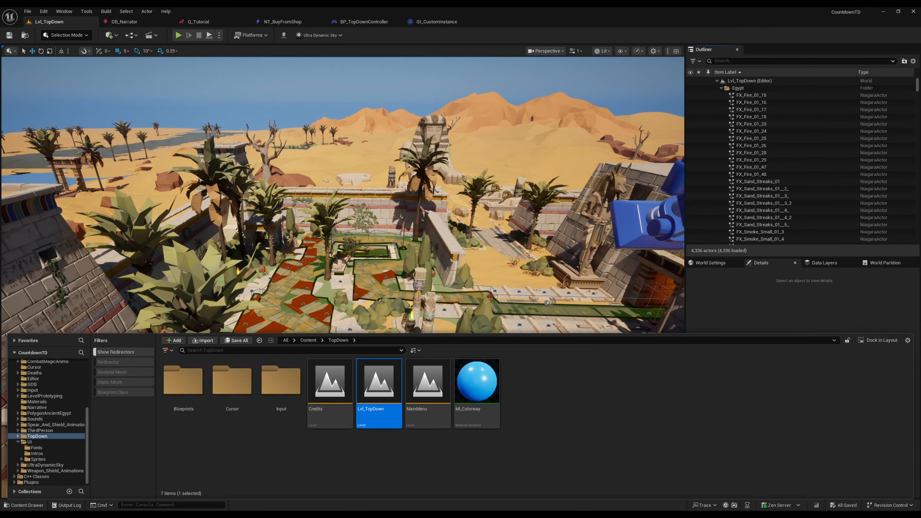
{"action": "left_click_drag", "start_coordinate": [1, 185], "coordinate": [723, 147]}
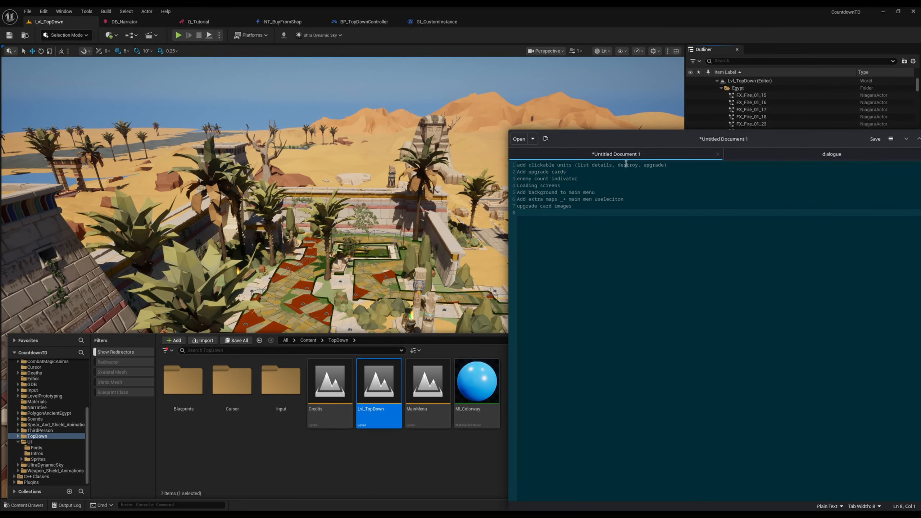
{"action": "left_click_drag", "start_coordinate": [665, 166], "coordinate": [485, 147]}
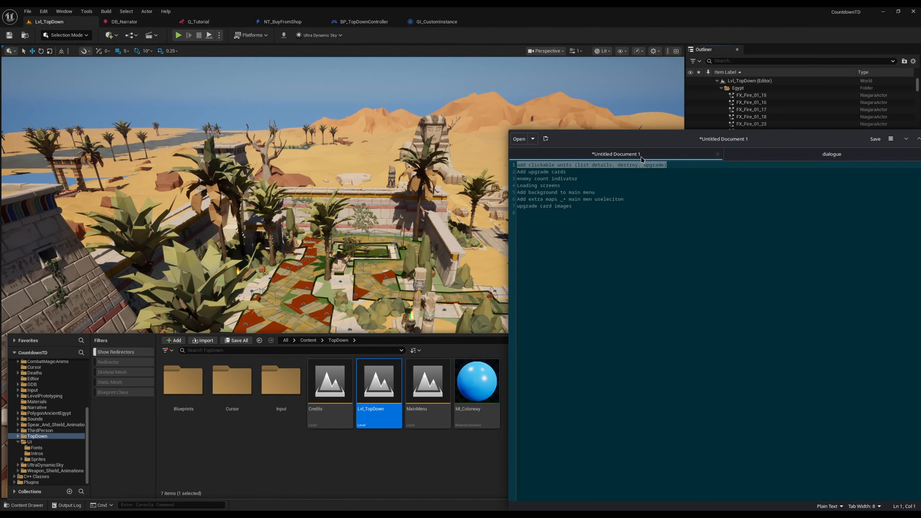
{"action": "right_click", "coordinate": [620, 138]}
{"action": "left_click", "coordinate": [658, 173]}
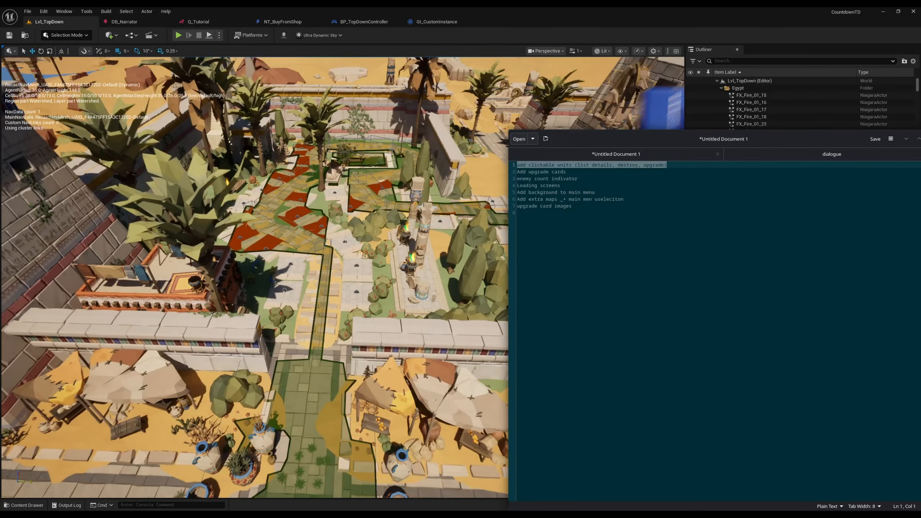
Step: Switch the Lvl_TopDown viewport to game view and frame the garden path and its entrance wall
{"action": "key", "text": "w"}
{"action": "right_click_drag", "start_coordinate": [355, 327], "coordinate": [383, 312]}
{"action": "key", "text": "s"}
{"action": "key", "text": "g"}
{"action": "key", "text": "s"}
{"action": "key", "text": "s"}
{"action": "right_click_drag", "start_coordinate": [468, 332], "coordinate": [478, 335]}
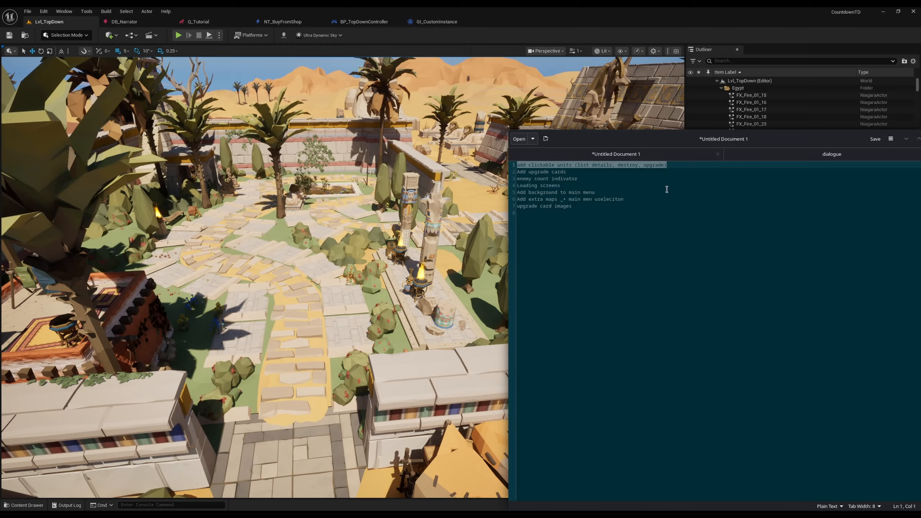
Step: Review the to-do items on clickable units, upgrade cards and the enemy count indicator in the notes
{"action": "double_click", "coordinate": [652, 165]}
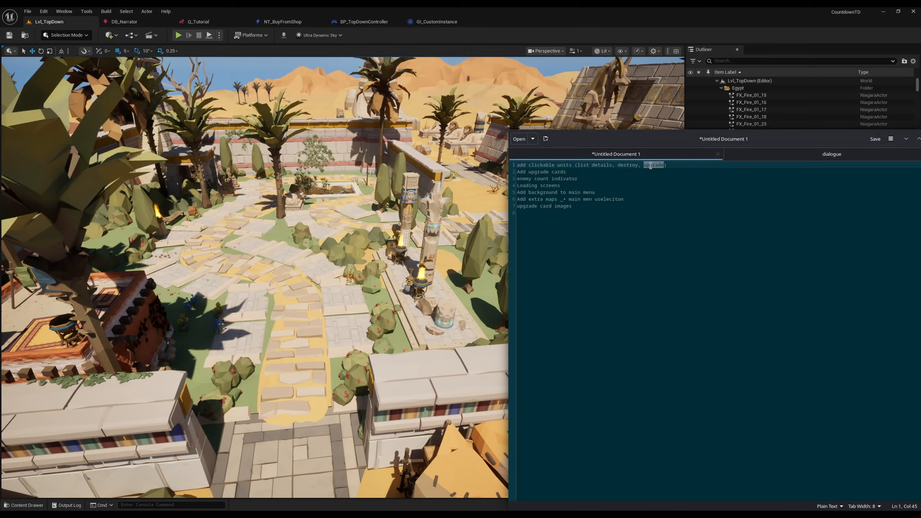
{"action": "left_click", "coordinate": [579, 178]}
{"action": "key", "text": "Home"}
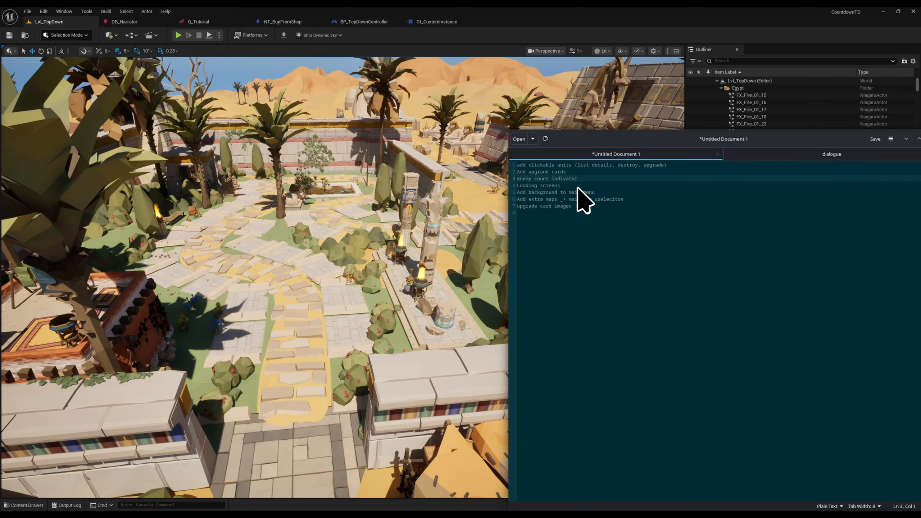
{"action": "left_click", "coordinate": [568, 167]}
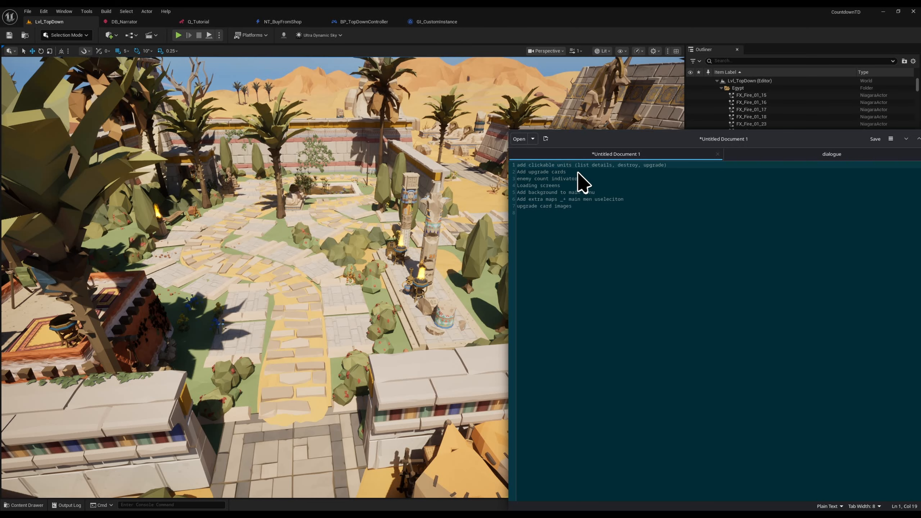
{"action": "left_click_drag", "start_coordinate": [577, 171], "coordinate": [488, 175]}
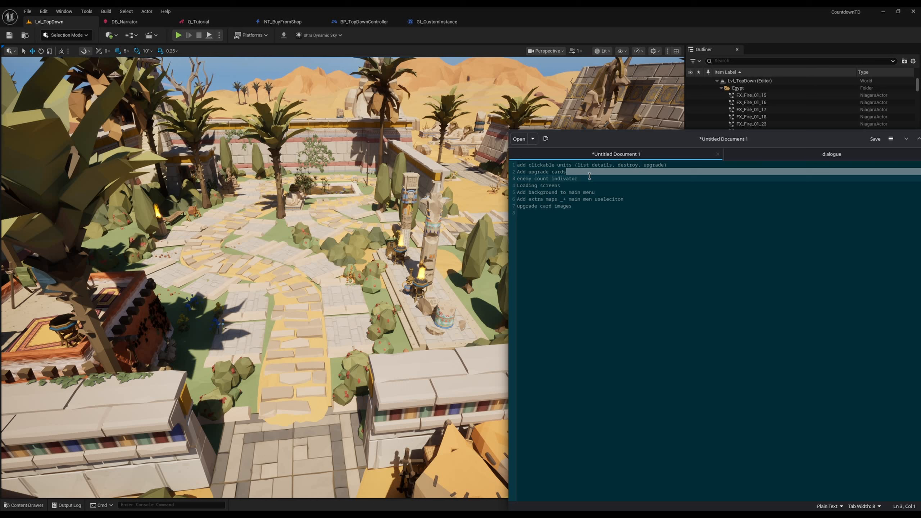
{"action": "left_click", "coordinate": [576, 178]}
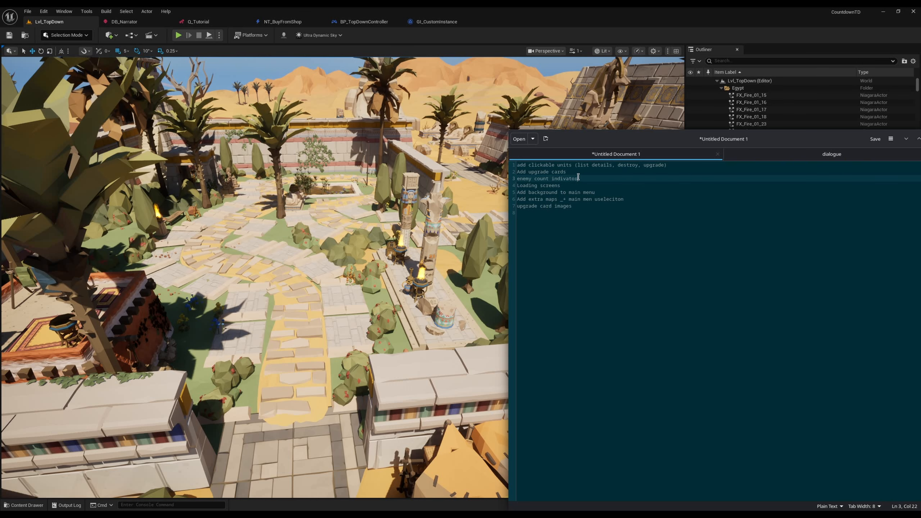
{"action": "left_click_drag", "start_coordinate": [578, 177], "coordinate": [517, 179]}
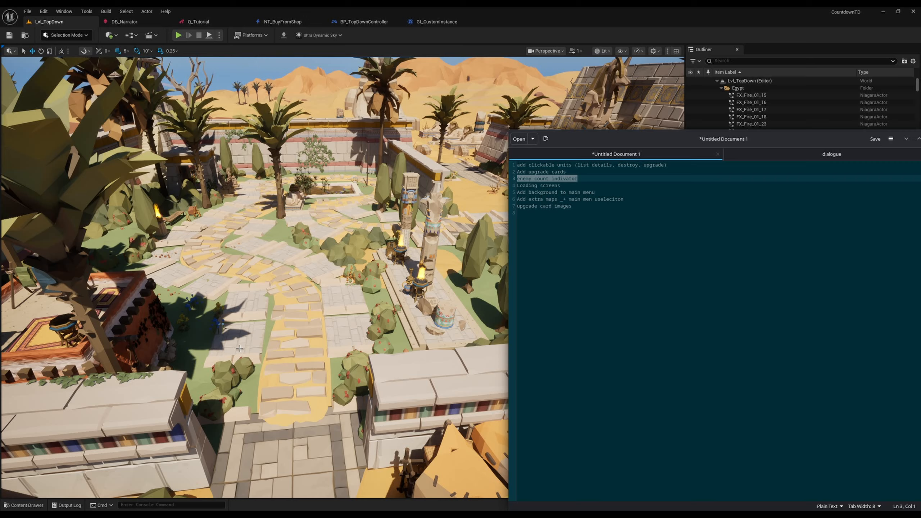
{"action": "left_click", "coordinate": [601, 178]}
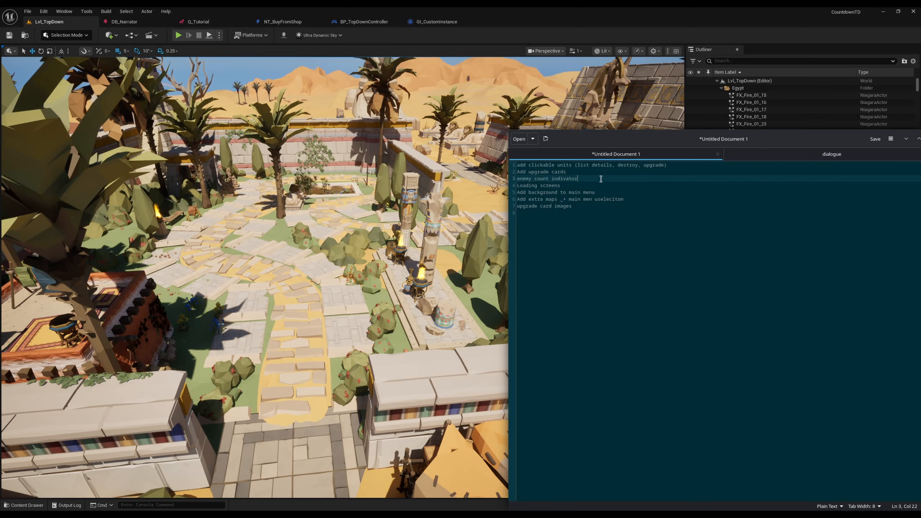
Step: Insert a blank line below the enemy count item and review the loading screens and main menu background items
{"action": "key", "text": "Return"}
{"action": "key", "text": "Down"}
{"action": "key", "text": "End"}
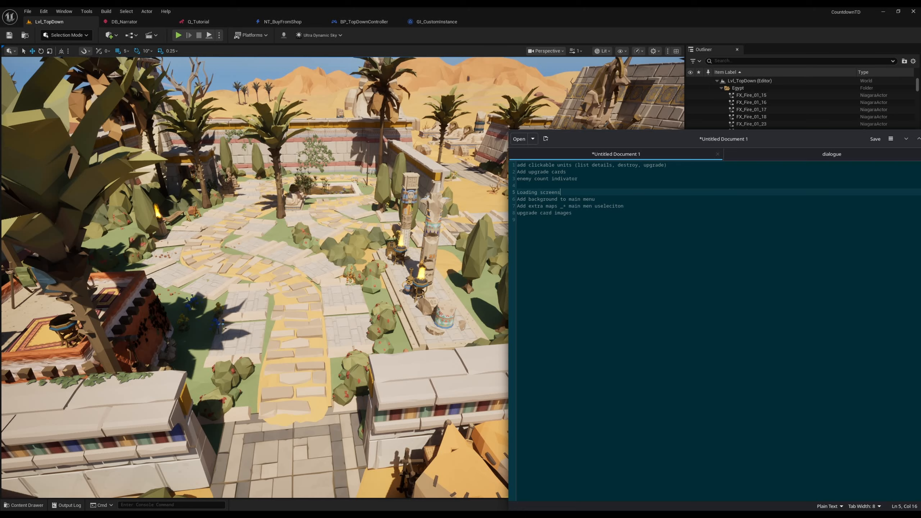
{"action": "key", "text": "shift+Home"}
{"action": "key", "text": "Down"}
{"action": "key", "text": "End"}
{"action": "key", "text": "shift+Home"}
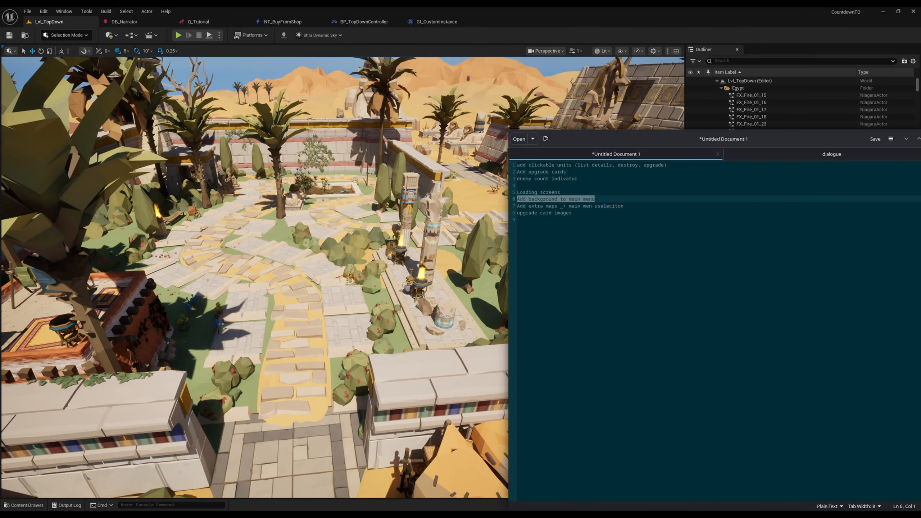
{"action": "key", "text": "Down"}
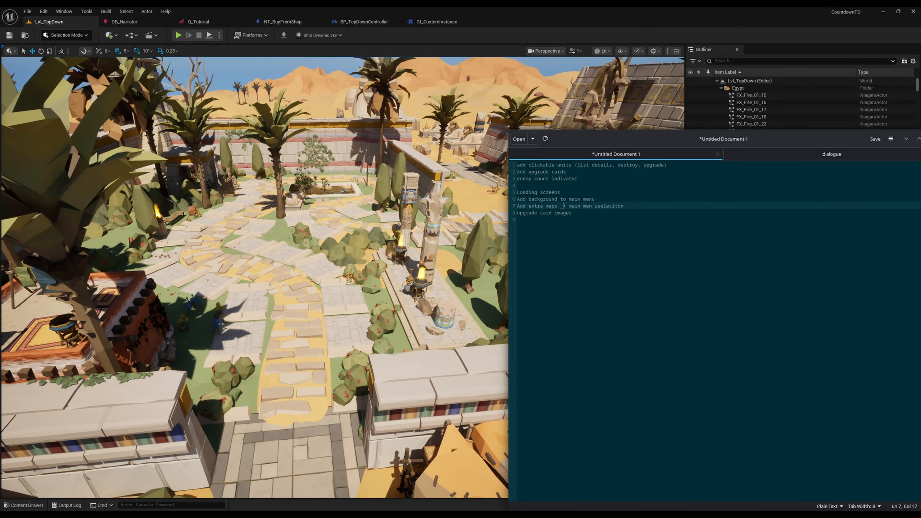
Step: Correct the extra maps item to start "Add extra maps + main menu" and highlight the upgrade card images item
{"action": "key", "text": "BackSpace"}
{"action": "mouse_move", "coordinate": [237, 306]}
{"action": "right_mouse_down"}
{"action": "mouse_move", "coordinate": [286, 305]}
{"action": "mouse_move", "coordinate": [238, 307]}
{"action": "right_mouse_up"}
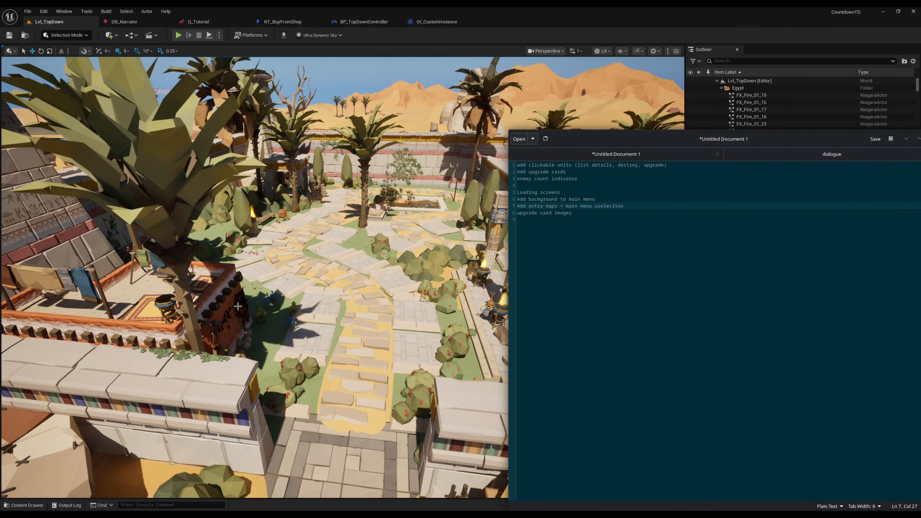
{"action": "left_click", "coordinate": [599, 206]}
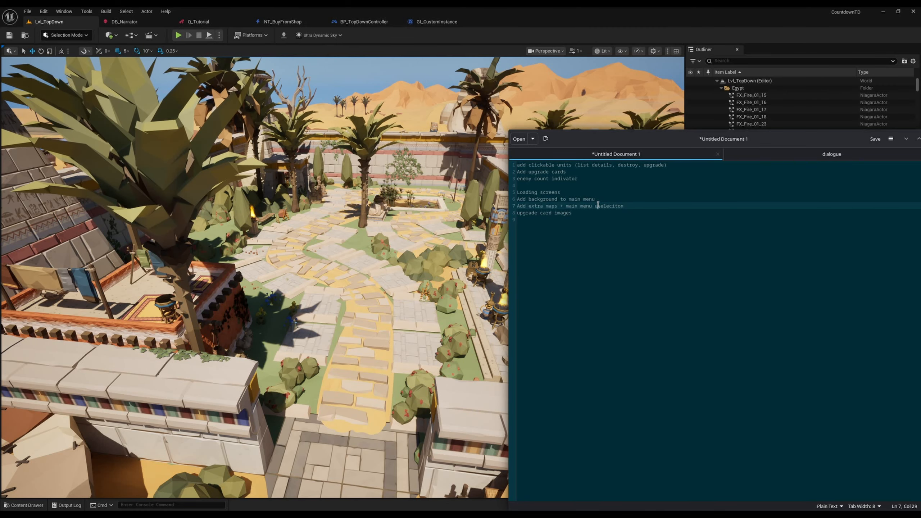
{"action": "left_click_drag", "start_coordinate": [578, 215], "coordinate": [515, 215]}
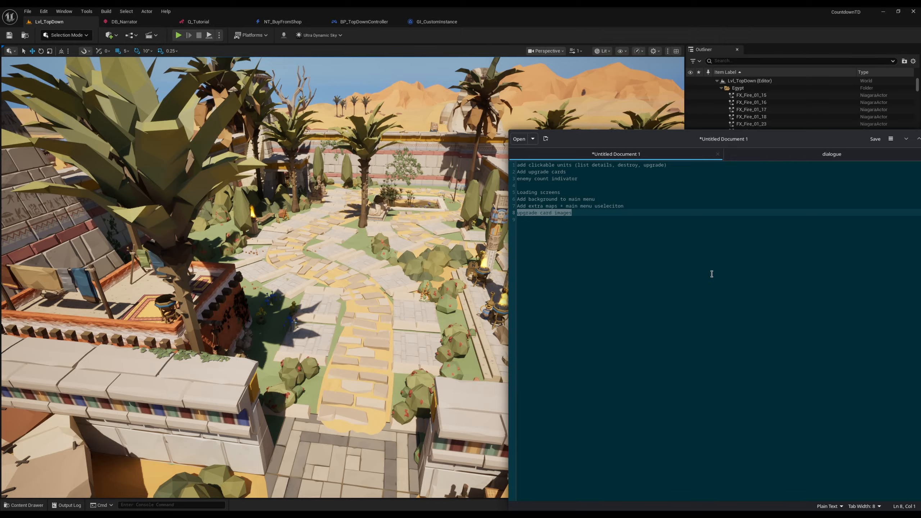
Step: Start a new to-do item on the last line of the notes with the text "Overhaull th"
{"action": "left_click", "coordinate": [664, 260]}
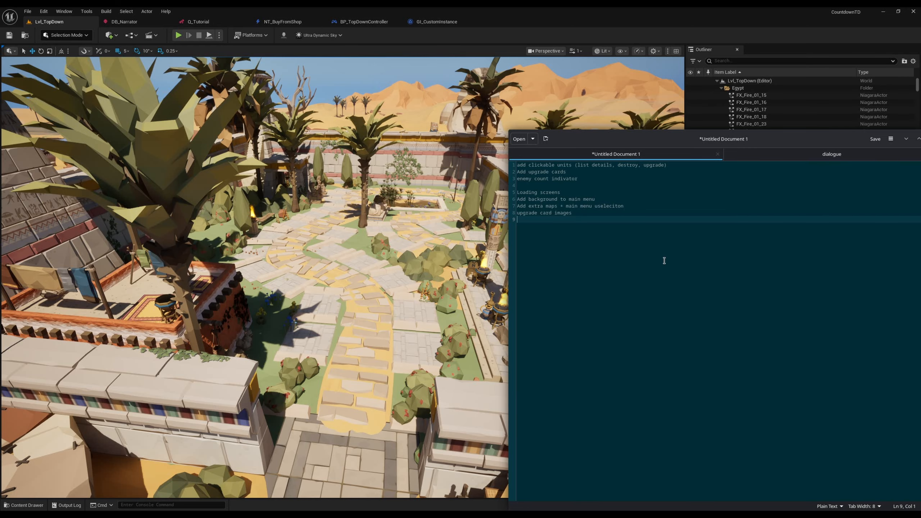
{"action": "type", "text": "Overhaull th"}
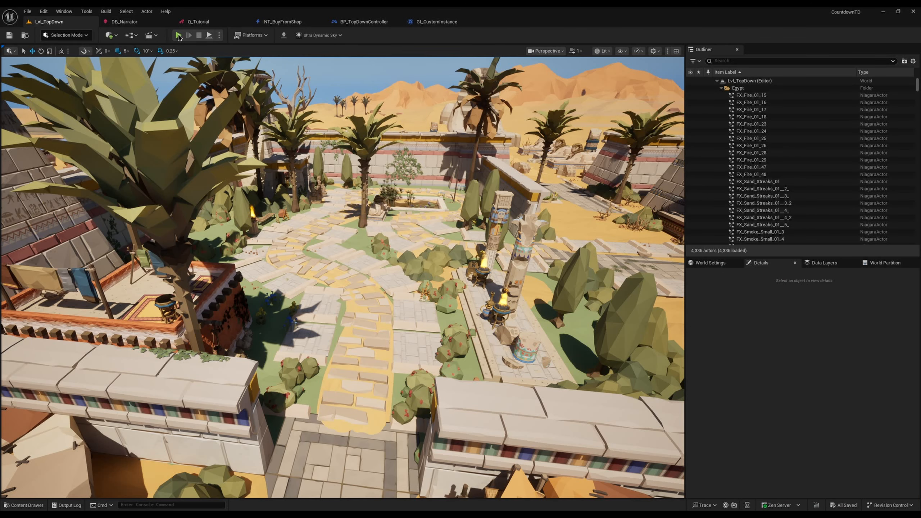
Step: Set the default Game Type in the GI_CustomInstance blueprint to Sandbox and compile it
{"action": "left_click", "coordinate": [178, 36]}
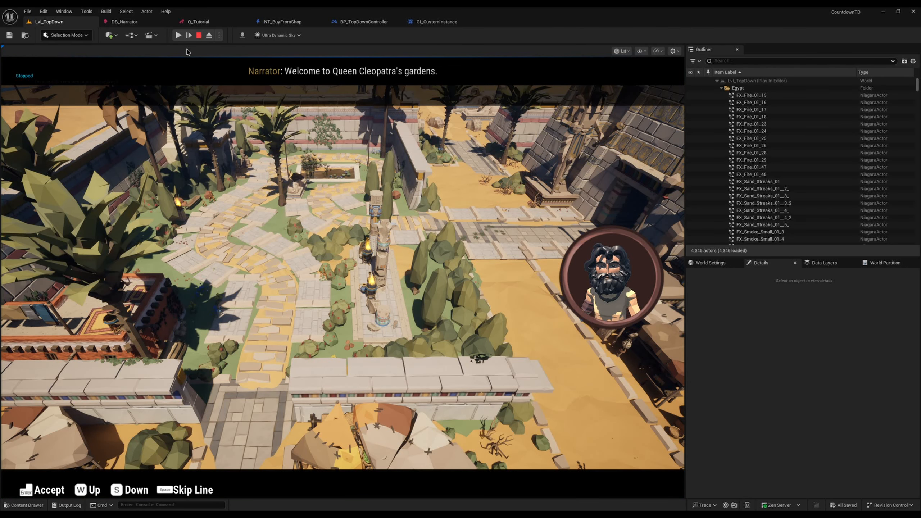
{"action": "left_click", "coordinate": [437, 21]}
{"action": "left_click", "coordinate": [777, 121]}
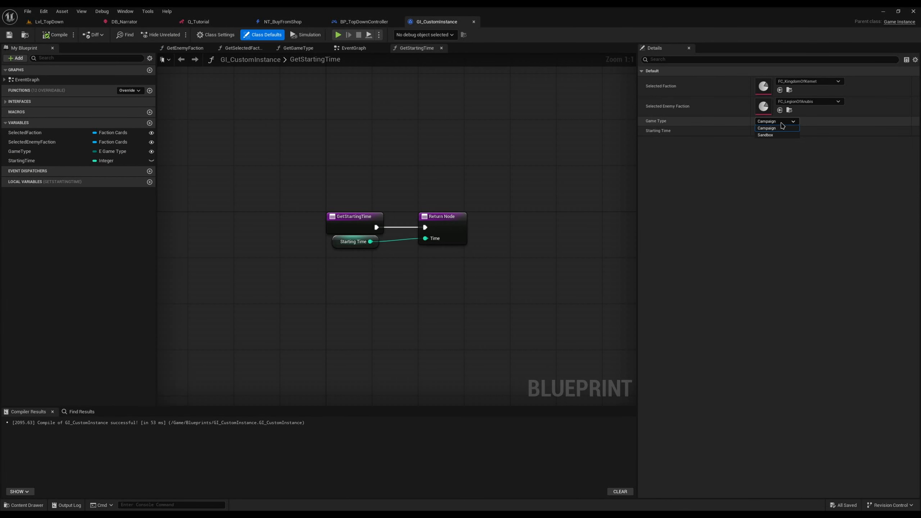
{"action": "left_click", "coordinate": [776, 135]}
{"action": "left_click", "coordinate": [49, 21]}
{"action": "left_click", "coordinate": [437, 21]}
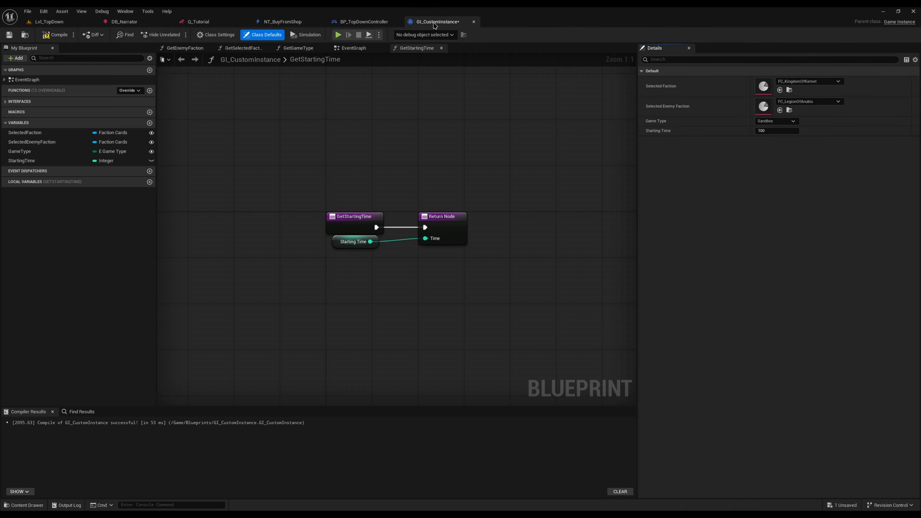
{"action": "left_click", "coordinate": [55, 35]}
Step: Playtest Lvl_TopDown in sandbox mode and end the playtest
{"action": "left_click", "coordinate": [49, 21]}
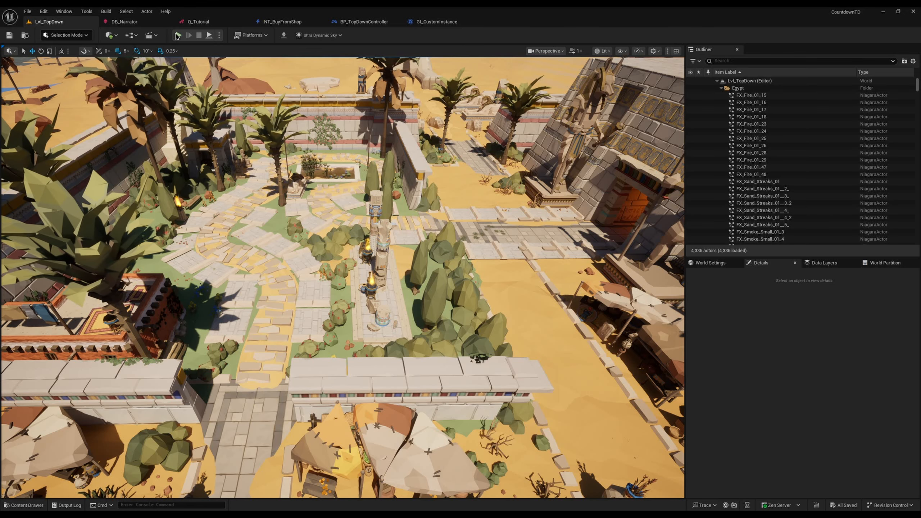
{"action": "left_click", "coordinate": [178, 35]}
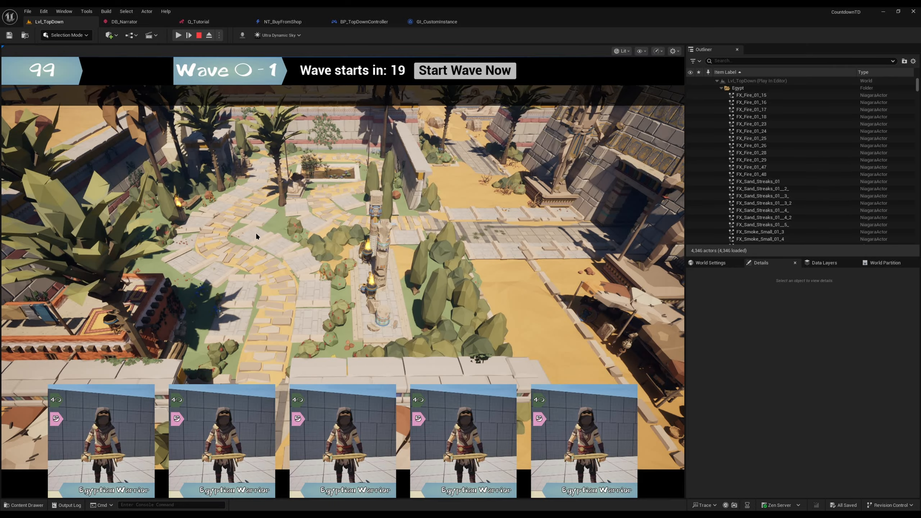
{"action": "key", "text": "Escape"}
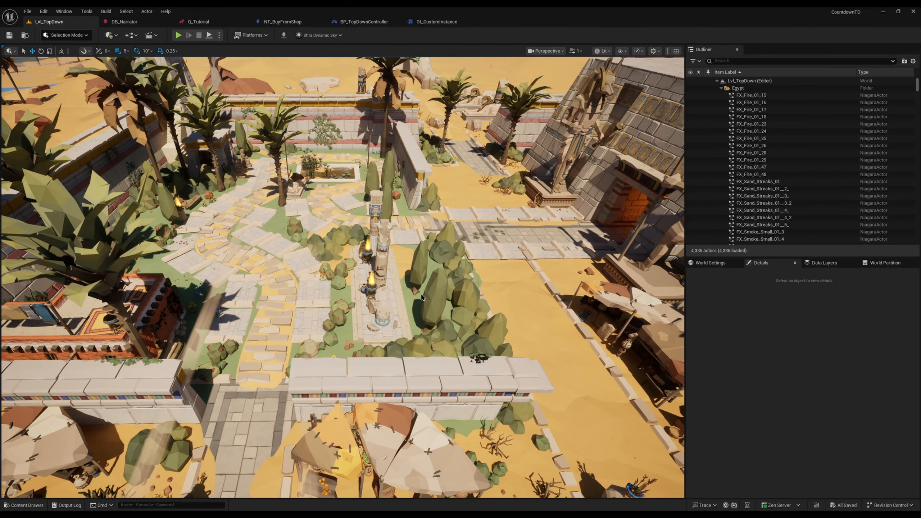
{"action": "right_click_drag", "start_coordinate": [421, 295], "coordinate": [434, 274]}
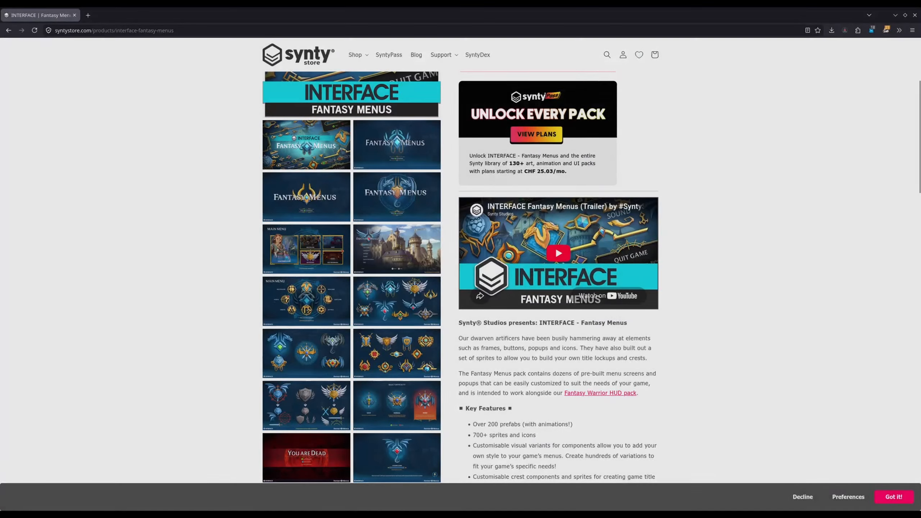
Step: In the browser, examine the INTERFACE - Fantasy Menus pack on the Synty Store, including its castle main menu preview
{"action": "scroll", "coordinate": [321, 198], "scroll_direction": "down", "scroll_amount": 7}
{"action": "scroll", "coordinate": [387, 192], "scroll_direction": "up", "scroll_amount": 3}
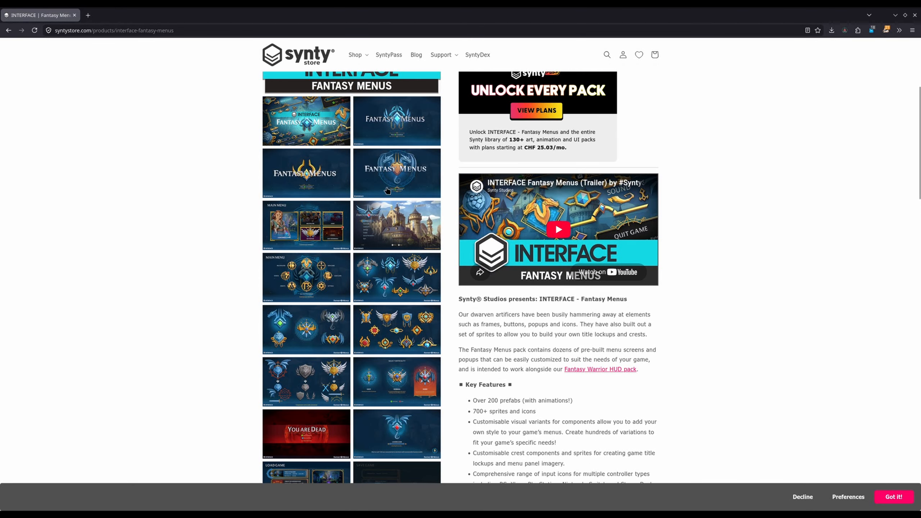
{"action": "left_click", "coordinate": [398, 232]}
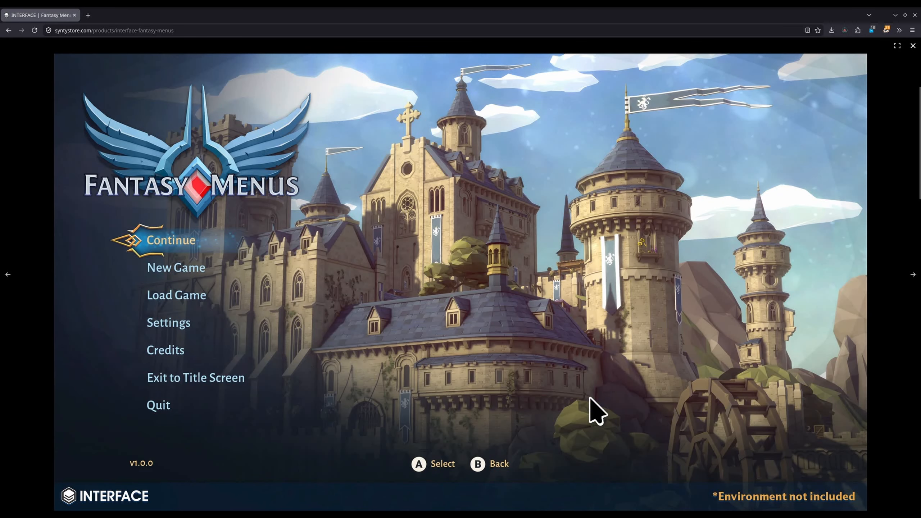
{"action": "left_click", "coordinate": [477, 475]}
{"action": "scroll", "coordinate": [364, 278], "scroll_direction": "up", "scroll_amount": 5}
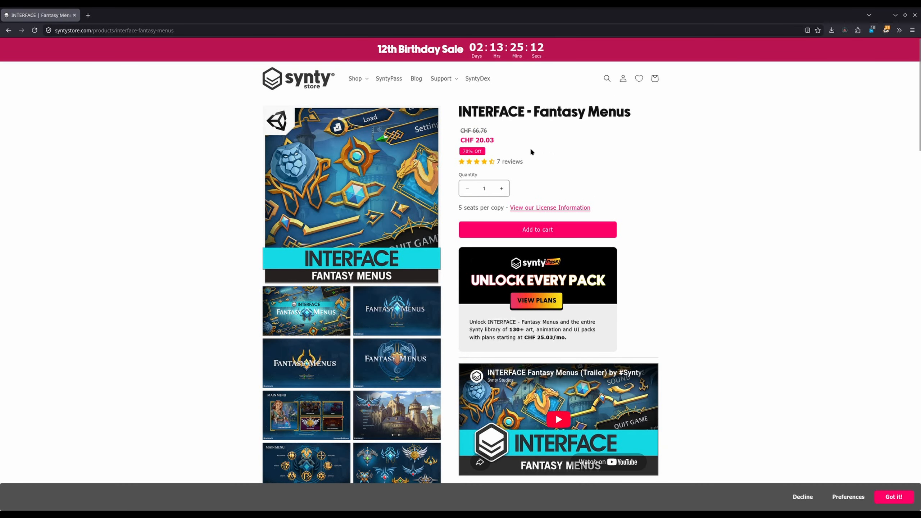
Step: Open the Synty Store's INTERFACE (UI) collection in a new tab and open the INTERFACE - Fantasy Warrior HUD pack
{"action": "left_click", "coordinate": [356, 79]}
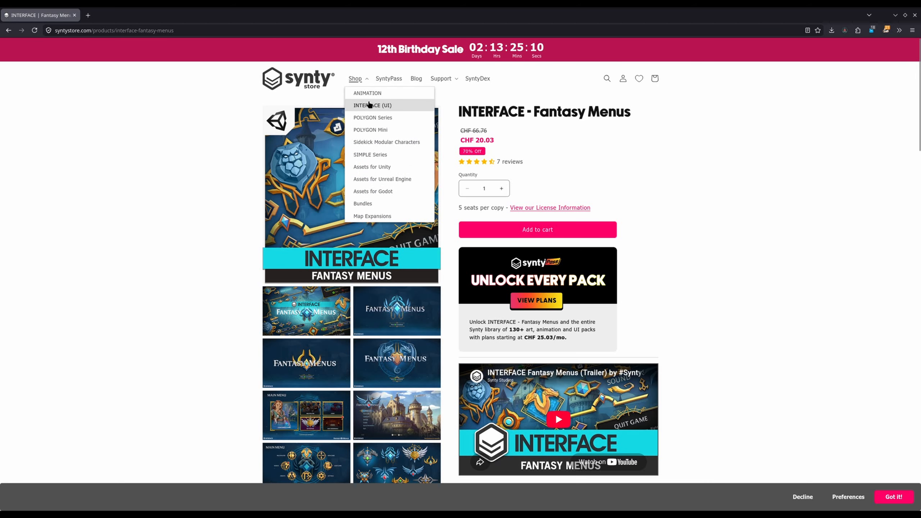
{"action": "middle_click", "coordinate": [367, 105]}
{"action": "key", "text": "ctrl+Tab"}
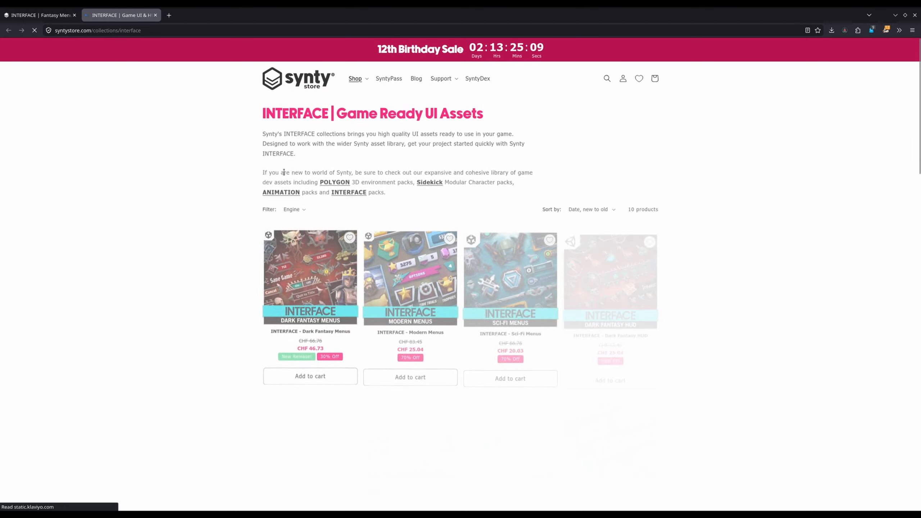
{"action": "scroll", "coordinate": [199, 227], "scroll_direction": "down", "scroll_amount": 5}
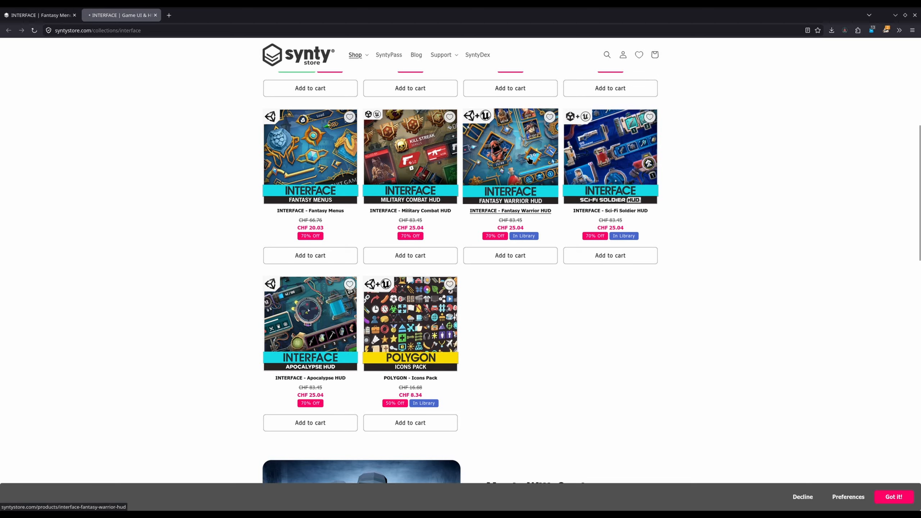
{"action": "left_click", "coordinate": [510, 159]}
Step: Examine the Fantasy Warrior HUD pack's enlarged preview images up to the quest and prompt designs, and close the pack's page
{"action": "left_click", "coordinate": [375, 193]}
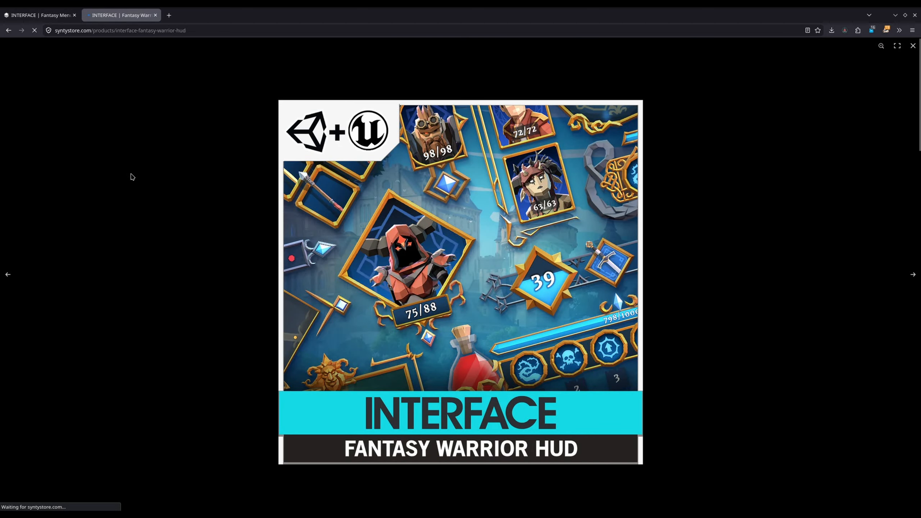
{"action": "key", "text": "Right"}
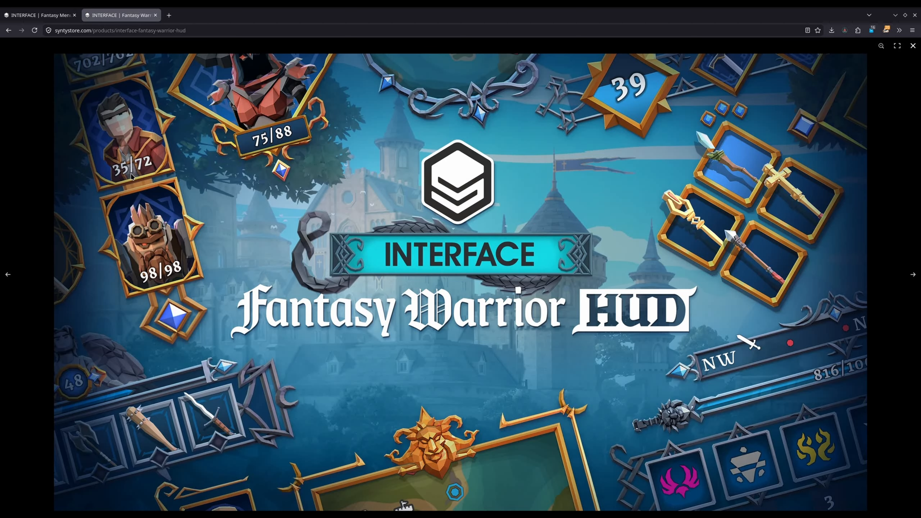
{"action": "key", "text": "Right"}
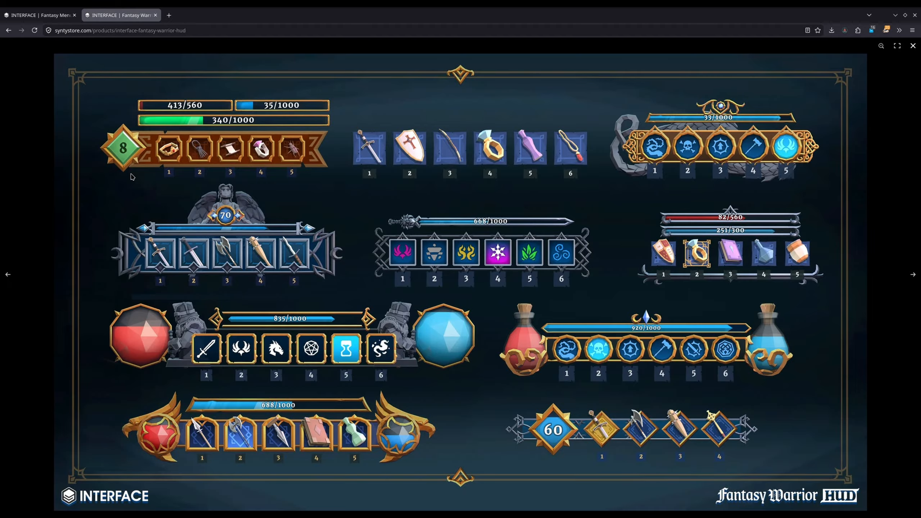
{"action": "key", "text": "Right"}
{"action": "key", "text": "Right"}
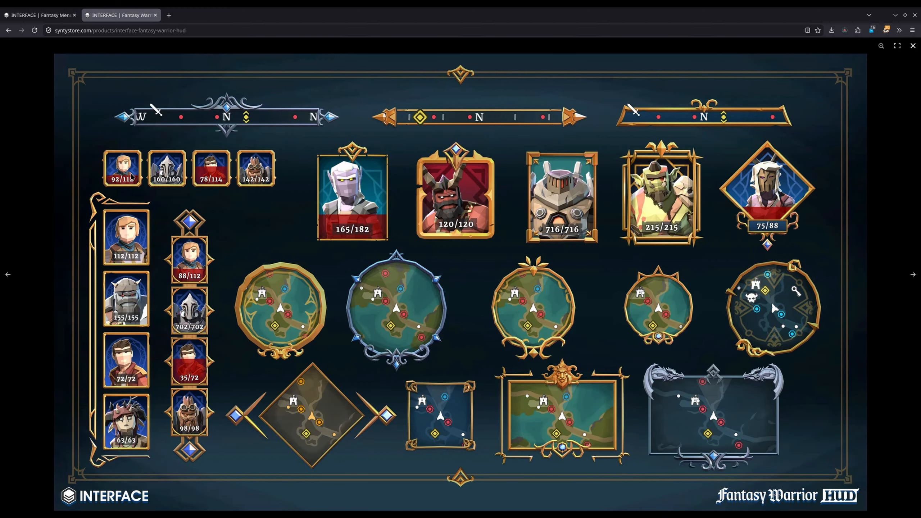
{"action": "key", "text": "Right"}
{"action": "key", "text": "Right"}
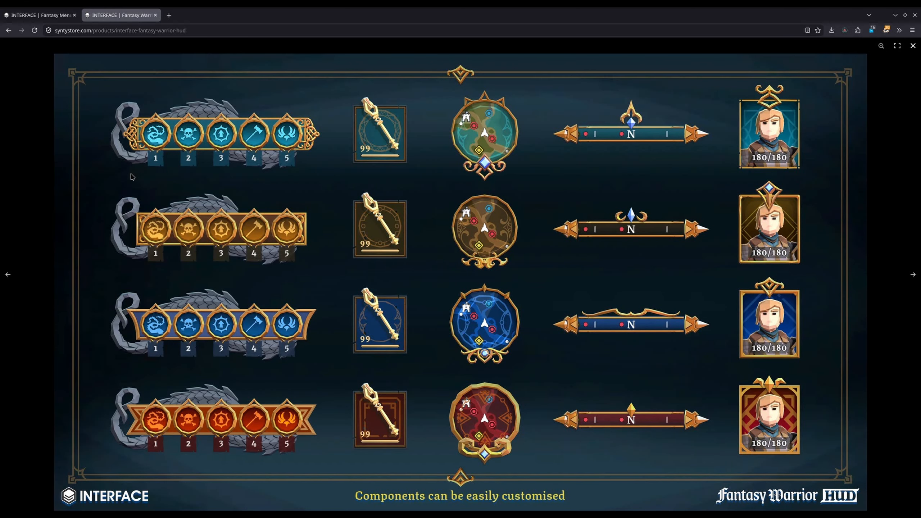
{"action": "key", "text": "Right"}
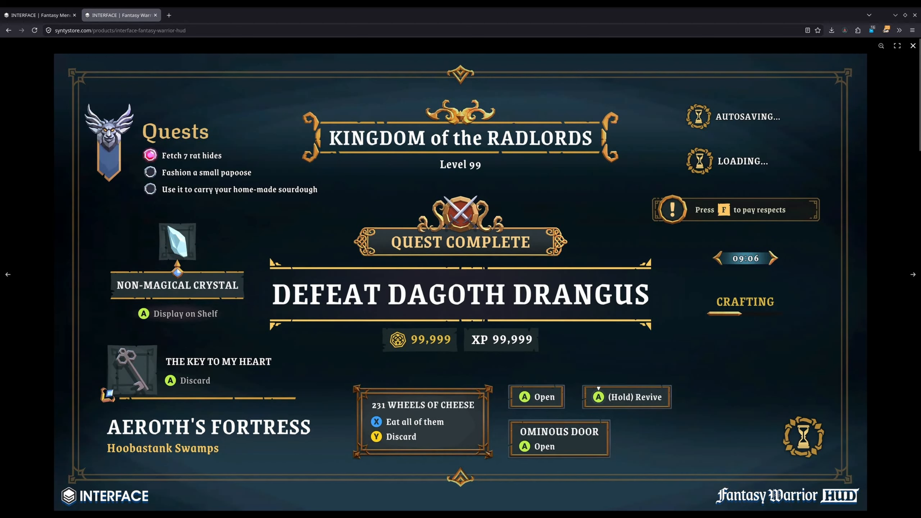
{"action": "key", "text": "ctrl+w"}
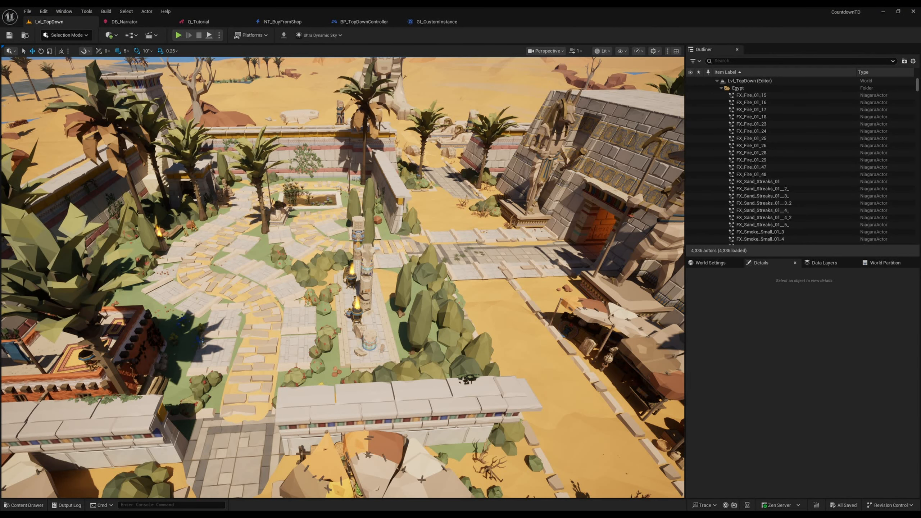
{"action": "key", "text": "s"}
{"action": "key", "text": "w"}
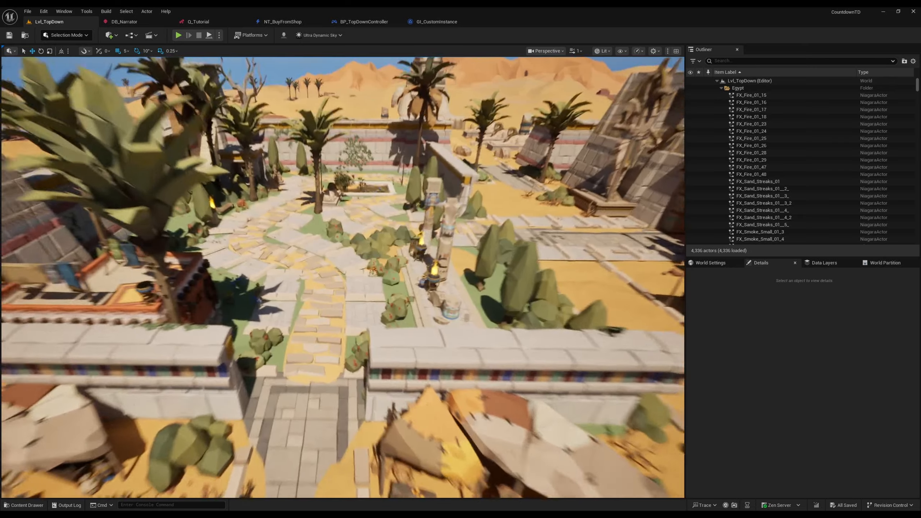
{"action": "key", "text": "s"}
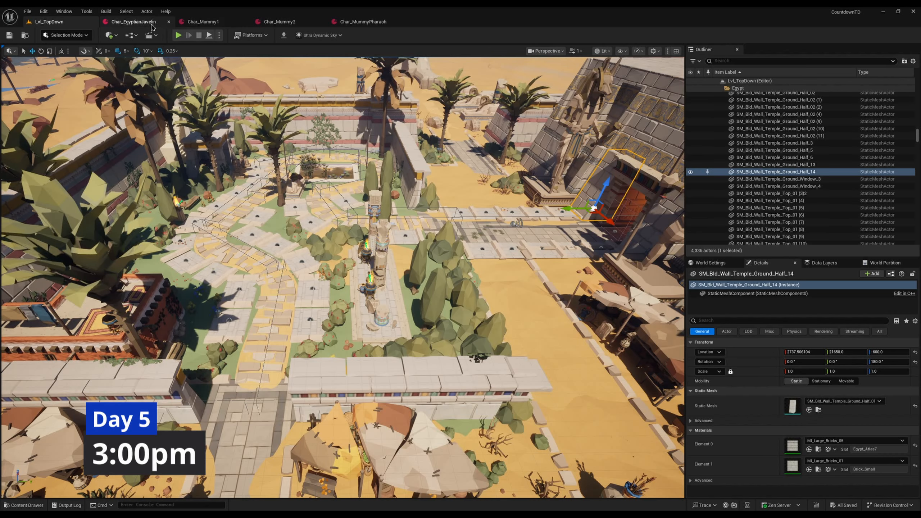
Step: Close the Char_EgyptianJavelin, Char_Mummy1, Char_Mummy2 and Char_MummyPharaoh blueprints, keeping only the Lvl_TopDown level open
{"action": "middle_click", "coordinate": [152, 25]}
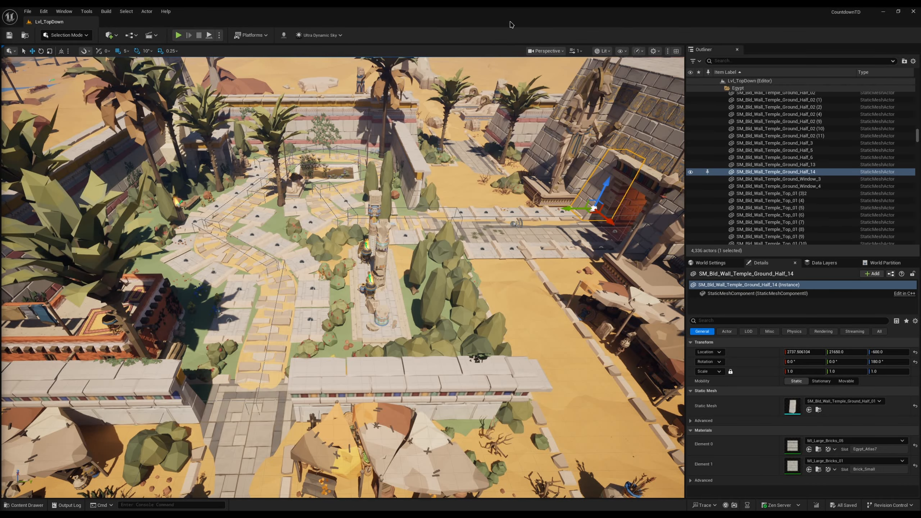
{"action": "right_click_drag", "start_coordinate": [421, 327], "coordinate": [454, 171]}
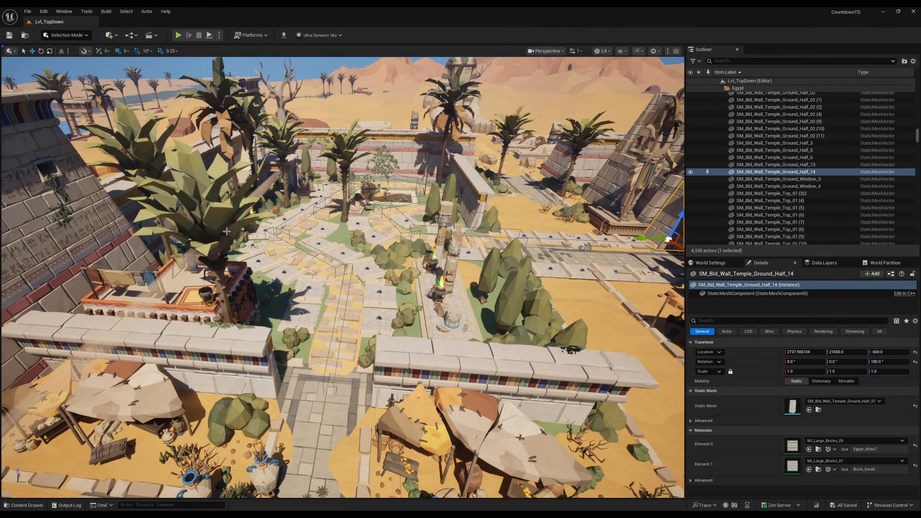
{"action": "right_click_drag", "start_coordinate": [337, 283], "coordinate": [343, 268]}
{"action": "key", "text": "ctrl+space"}
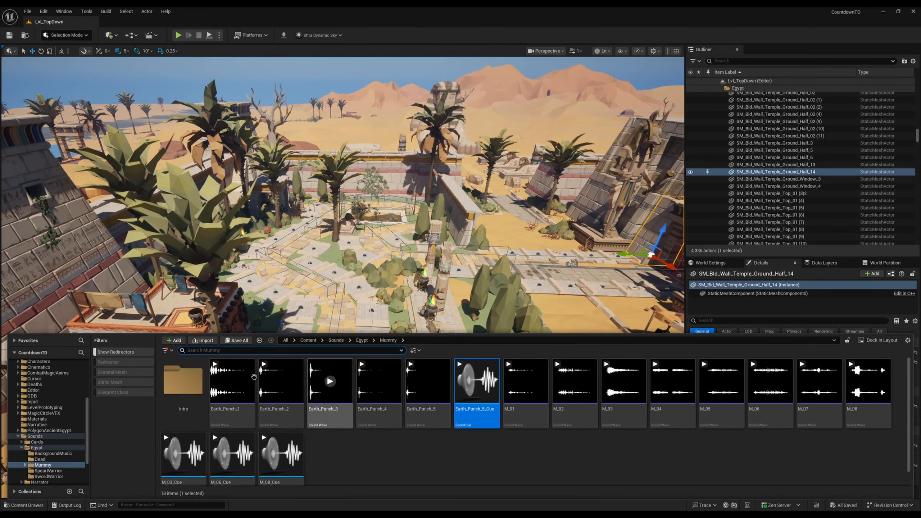
{"action": "right_click_drag", "start_coordinate": [216, 130], "coordinate": [361, 129]}
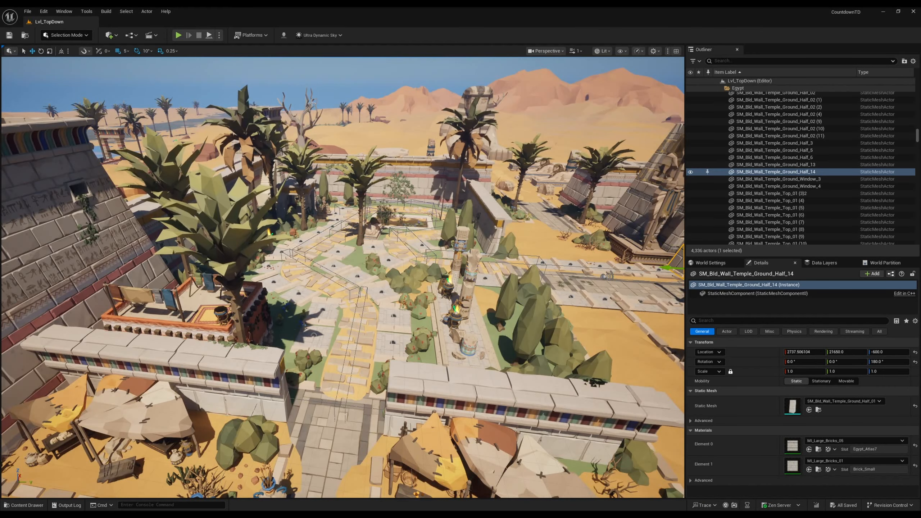
Step: Search the project assets for "gi_" and open the GI_CustomInstance blueprint
{"action": "key", "text": "ctrl+p"}
{"action": "type", "text": "gi_"}
{"action": "double_click", "coordinate": [397, 171]}
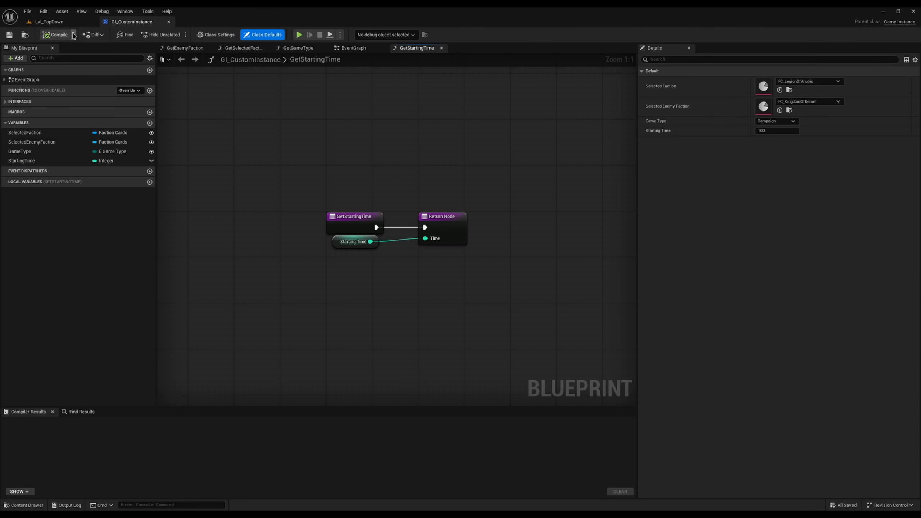
Step: Playtest Lvl_TopDown with the Campaign game type and end the playtest
{"action": "left_click", "coordinate": [48, 22]}
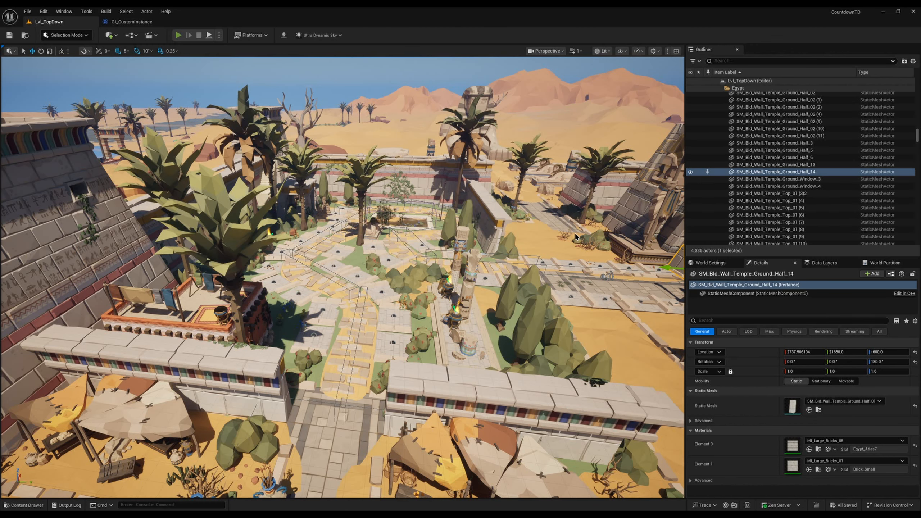
{"action": "left_click", "coordinate": [177, 36]}
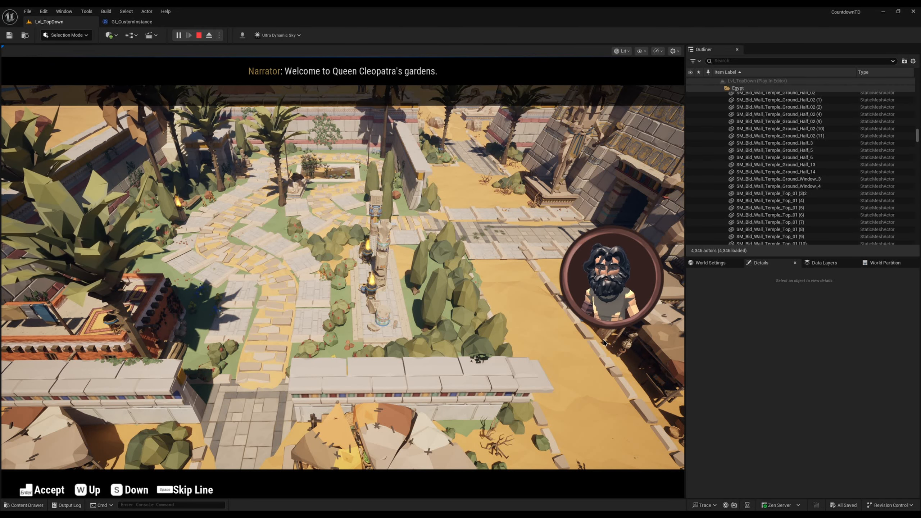
{"action": "key", "text": "Escape"}
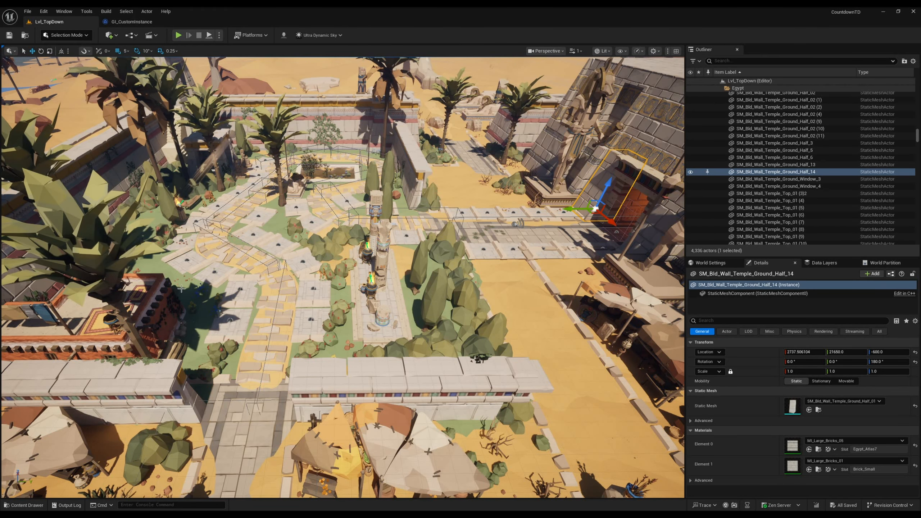
Step: Set the default Game Type in GI_CustomInstance to Sandbox and compile the blueprint
{"action": "left_click", "coordinate": [132, 21]}
{"action": "left_click", "coordinate": [776, 123]}
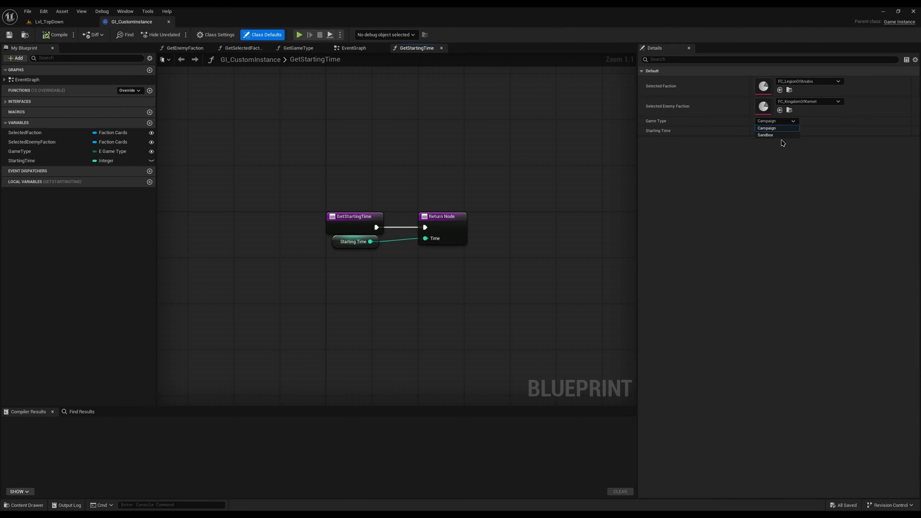
{"action": "left_click", "coordinate": [777, 122]}
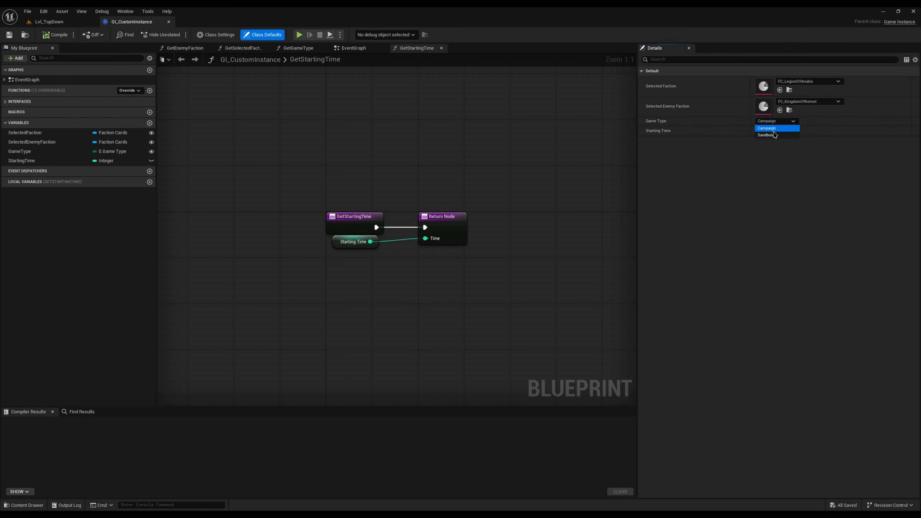
{"action": "left_click", "coordinate": [54, 35]}
Step: Start a sandbox playtest of Lvl_TopDown and pause it between waves 1 and 2
{"action": "left_click", "coordinate": [49, 21]}
{"action": "left_click", "coordinate": [179, 35]}
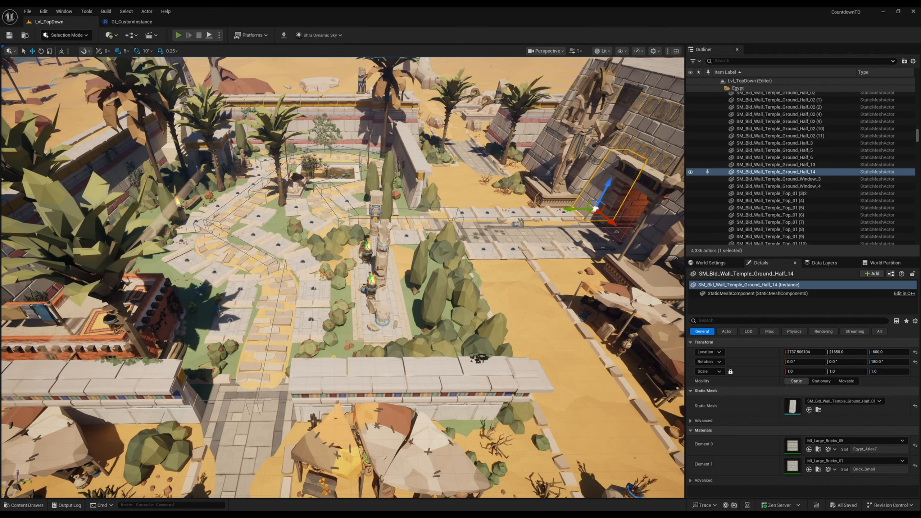
{"action": "left_click", "coordinate": [178, 35]}
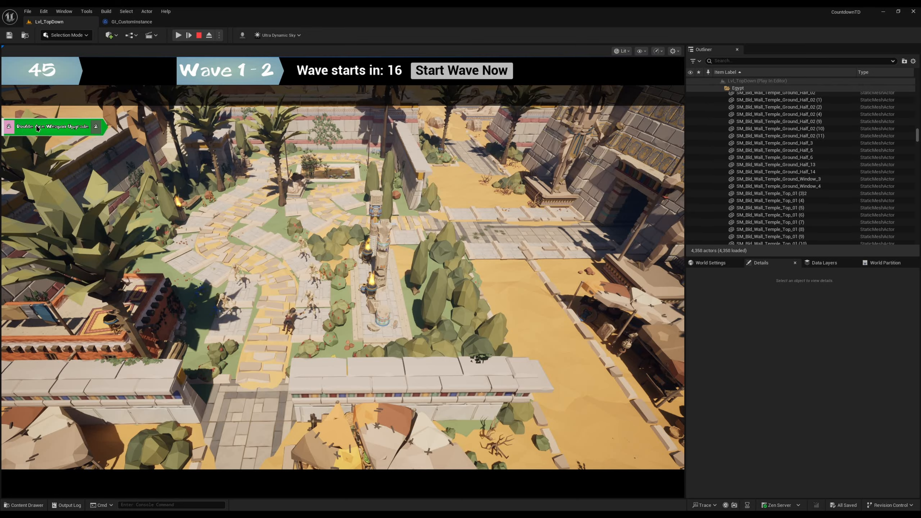
Step: Take the Double Axe Weapon Upgrade card and play it on the mummy's tile beside the stone path
{"action": "left_click", "coordinate": [76, 122]}
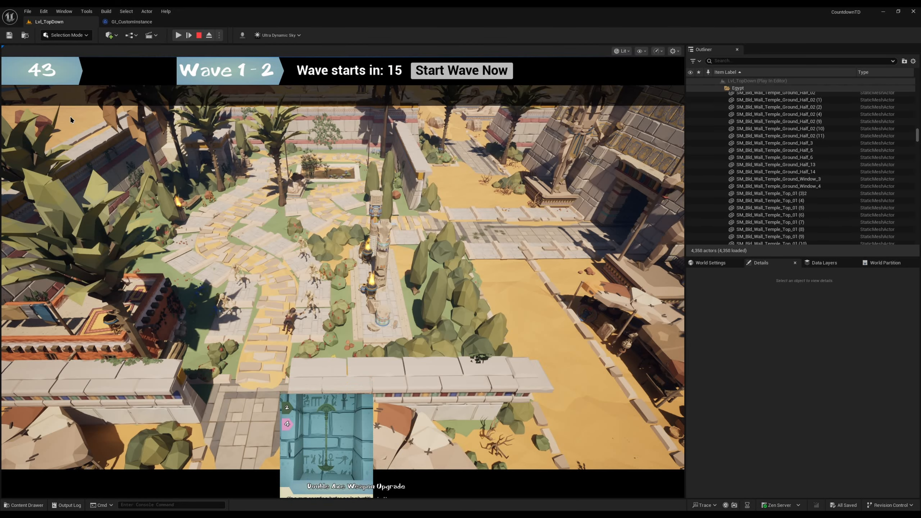
{"action": "mouse_move", "coordinate": [320, 438]}
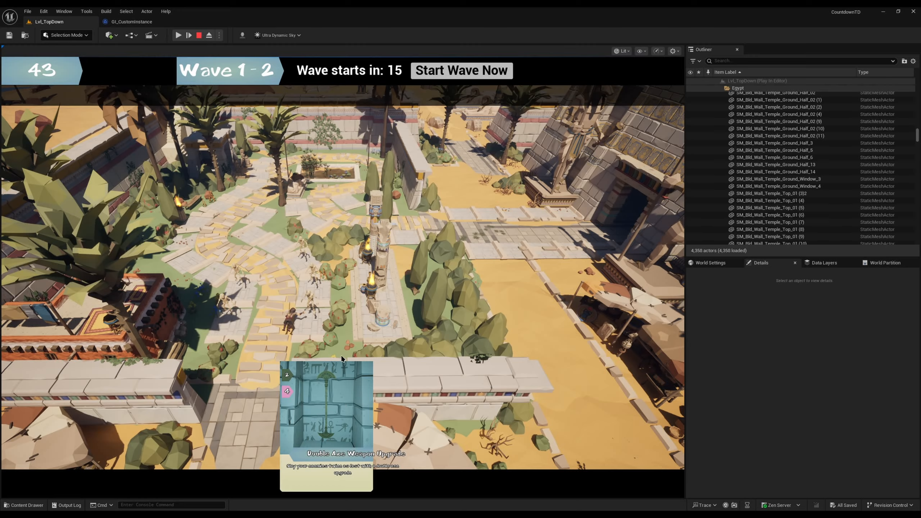
{"action": "left_click", "coordinate": [328, 429]}
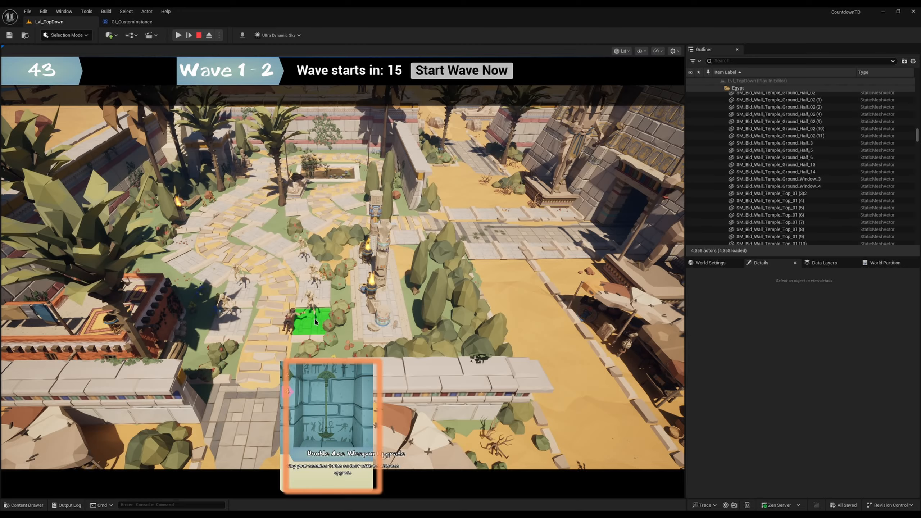
{"action": "left_click", "coordinate": [316, 321]}
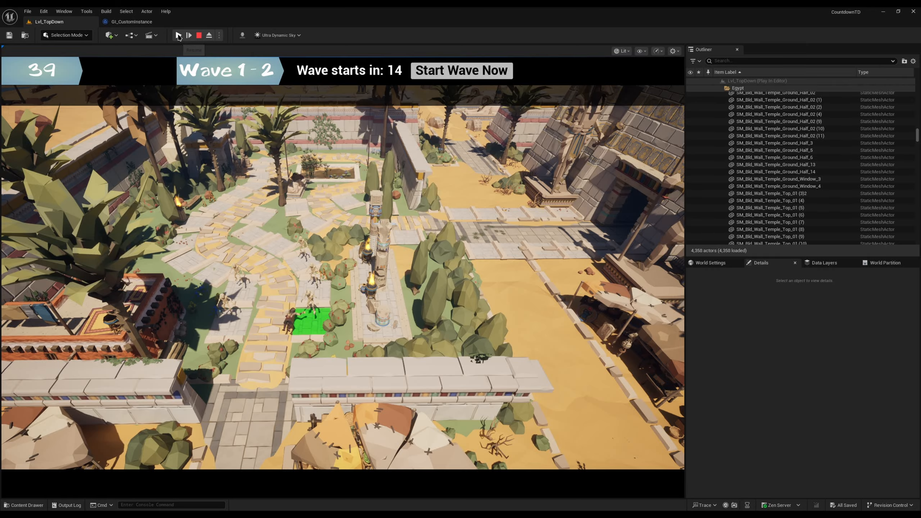
Step: Detach the camera from the player and watch the upgraded mummy fight the wave 2 enemies up close
{"action": "left_click", "coordinate": [211, 37]}
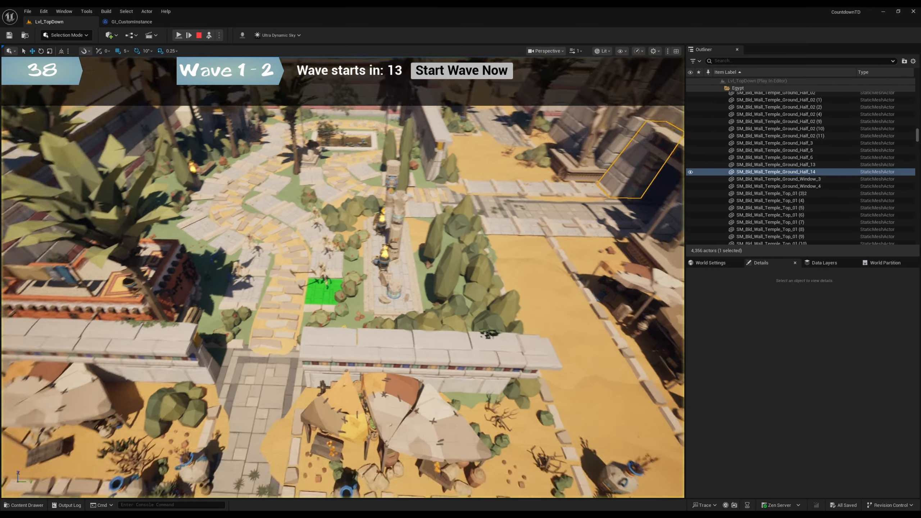
{"action": "key", "text": "w"}
{"action": "right_click_drag", "start_coordinate": [290, 218], "coordinate": [181, 174]}
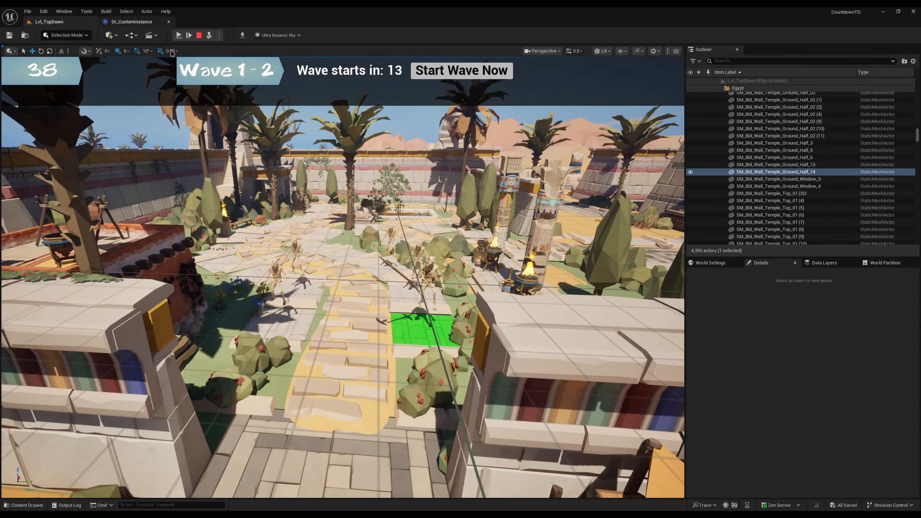
{"action": "right_click_drag", "start_coordinate": [247, 165], "coordinate": [276, 198]}
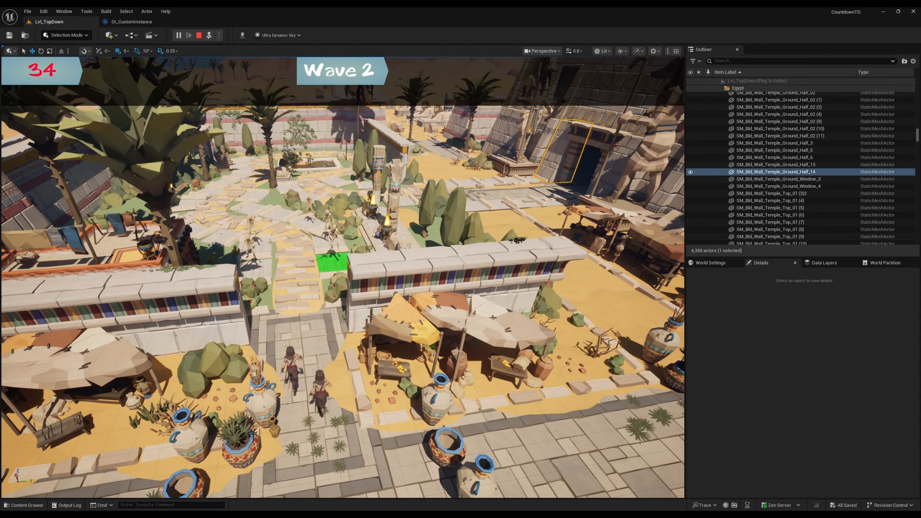
{"action": "right_click_drag", "start_coordinate": [471, 343], "coordinate": [459, 302]}
{"action": "scroll", "coordinate": [459, 301], "scroll_direction": "down", "scroll_amount": 2}
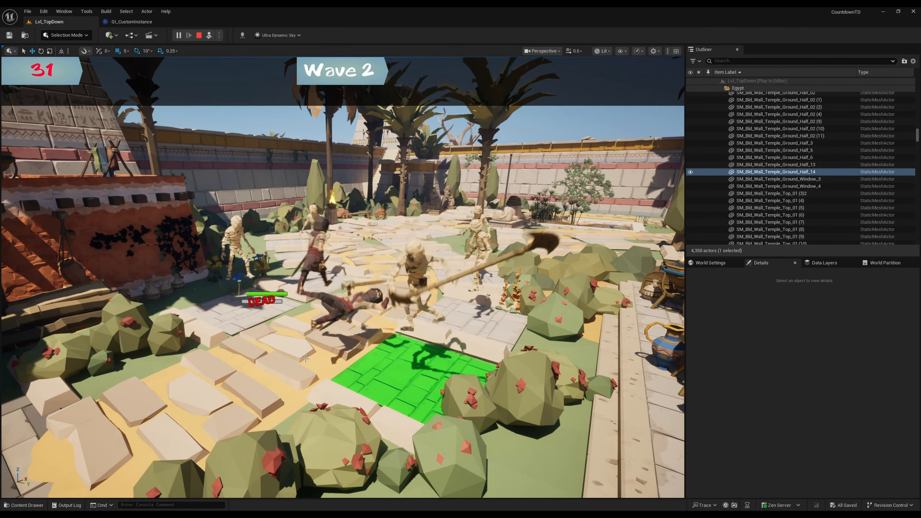
Step: Reattach the camera to the player and take the Mummy and Double Axe Weapon Upgrade cards before wave 3
{"action": "left_click", "coordinate": [209, 35]}
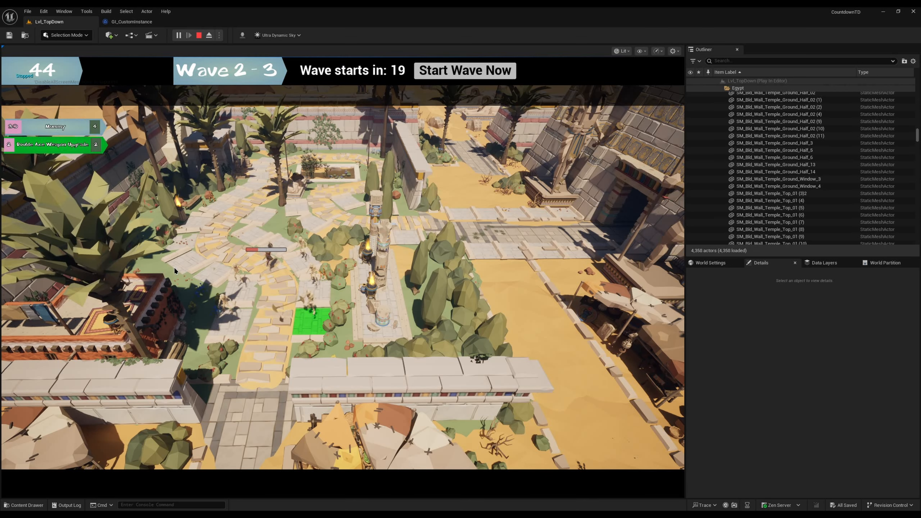
{"action": "left_click", "coordinate": [70, 129]}
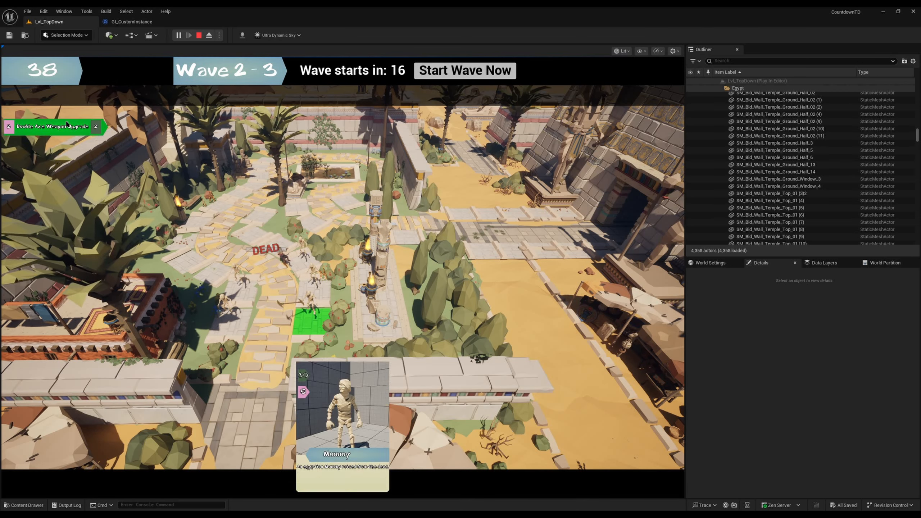
{"action": "left_click", "coordinate": [71, 129]}
Step: Place the Mummy on the stone tiles further up the path and play the Double Axe Weapon Upgrade card on a mummy's tile
{"action": "left_click", "coordinate": [307, 388]}
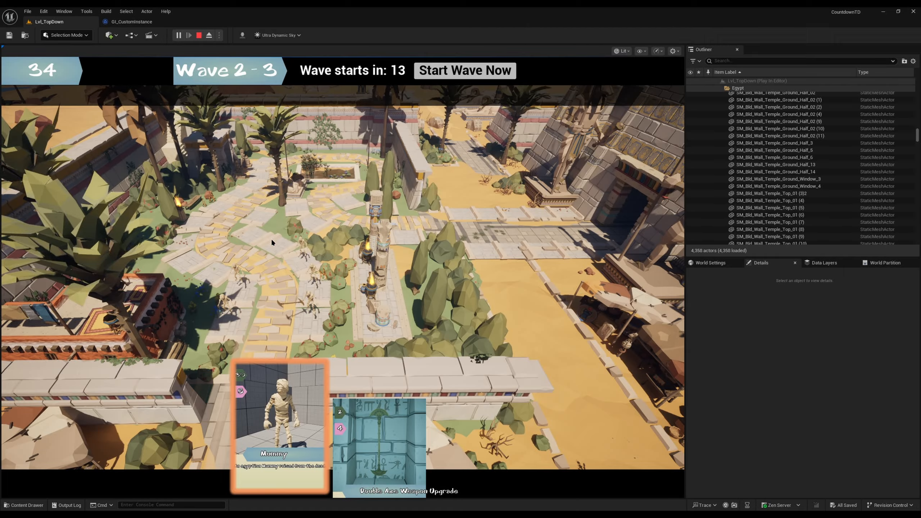
{"action": "left_click", "coordinate": [273, 241]}
{"action": "left_click", "coordinate": [357, 417]}
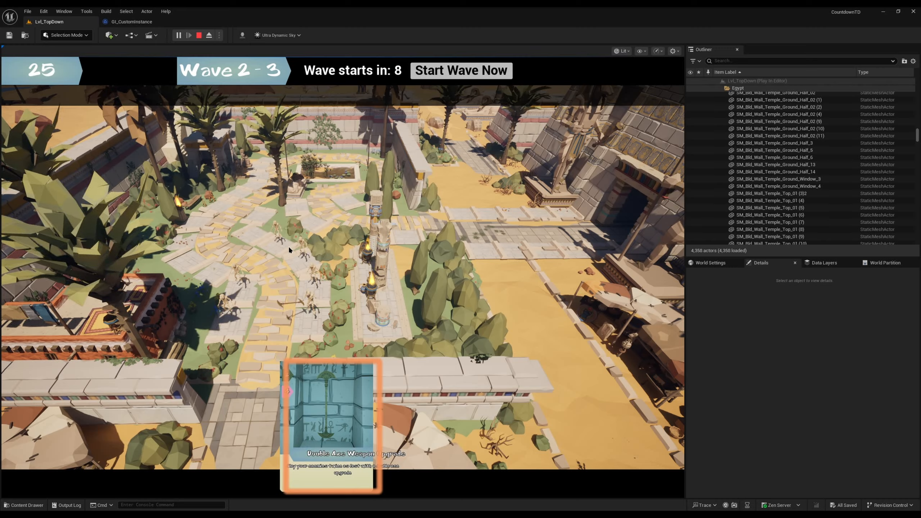
{"action": "left_click", "coordinate": [309, 318]}
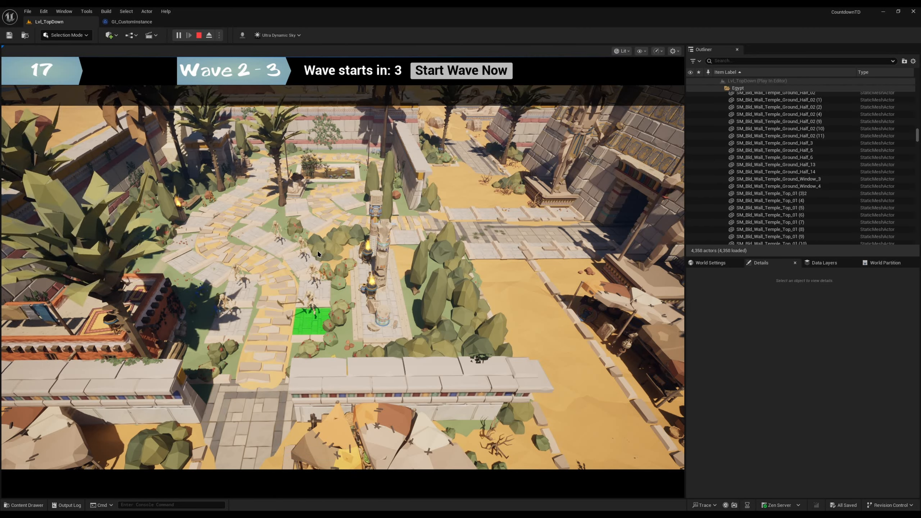
Step: Inspect the placed mummies one by one around the path and destroy the one furthest up it
{"action": "left_click", "coordinate": [313, 308]}
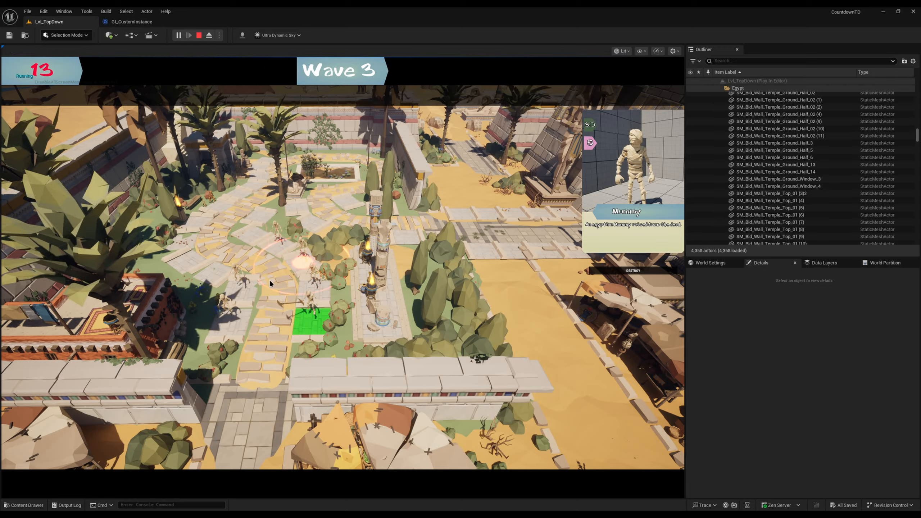
{"action": "left_click", "coordinate": [234, 313]}
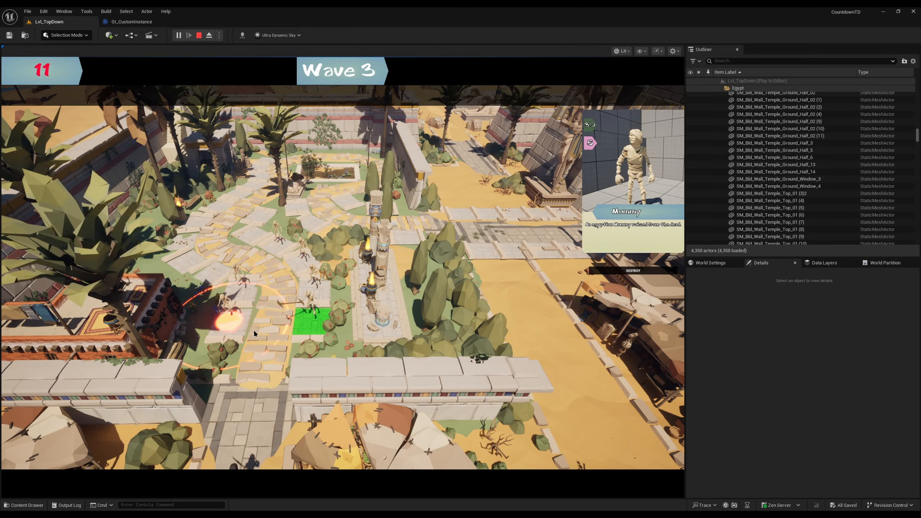
{"action": "left_click", "coordinate": [321, 309]}
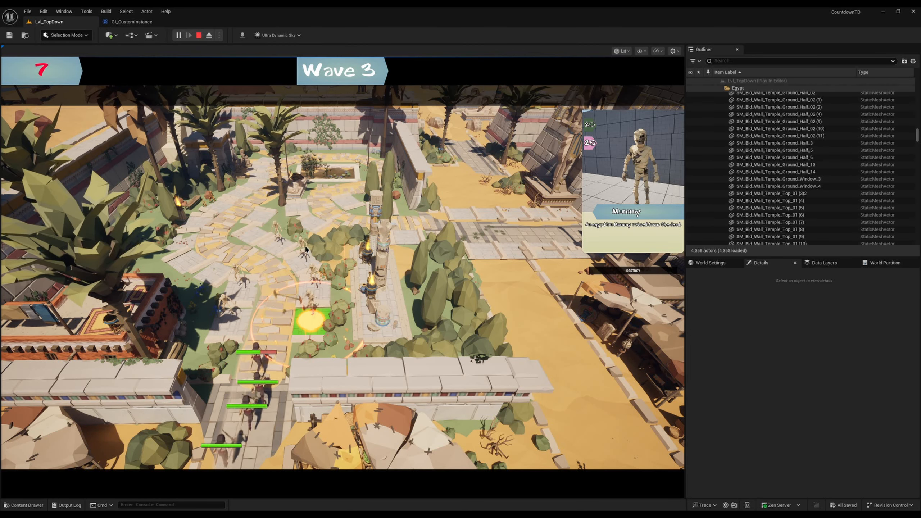
{"action": "left_click", "coordinate": [282, 243]}
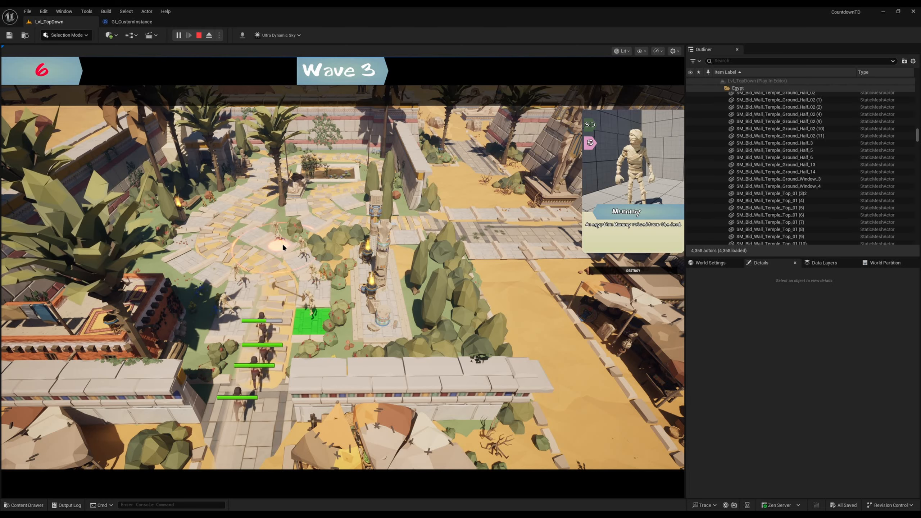
{"action": "left_click", "coordinate": [623, 270]}
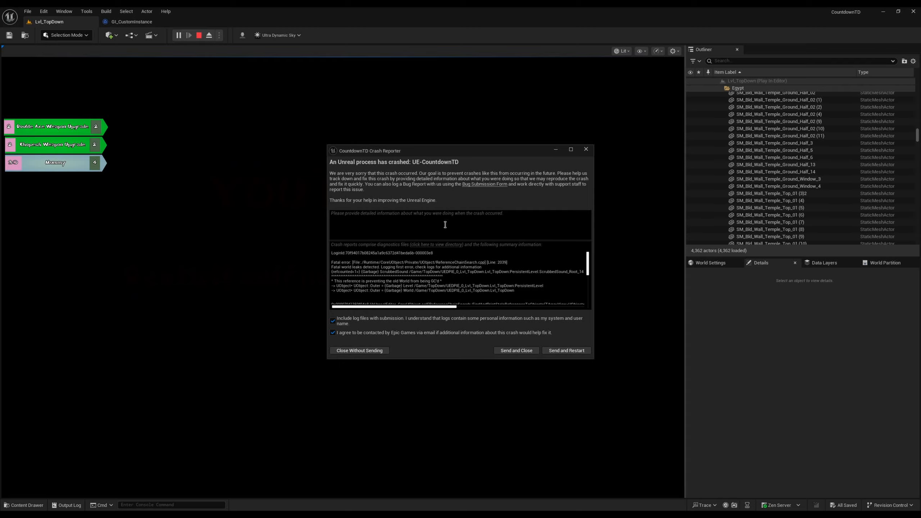
Step: Read through the crash report's log, then switch to Rider to stop the crashed CountdownTD session and run it again
{"action": "scroll", "coordinate": [428, 294], "scroll_direction": "down", "scroll_amount": 3}
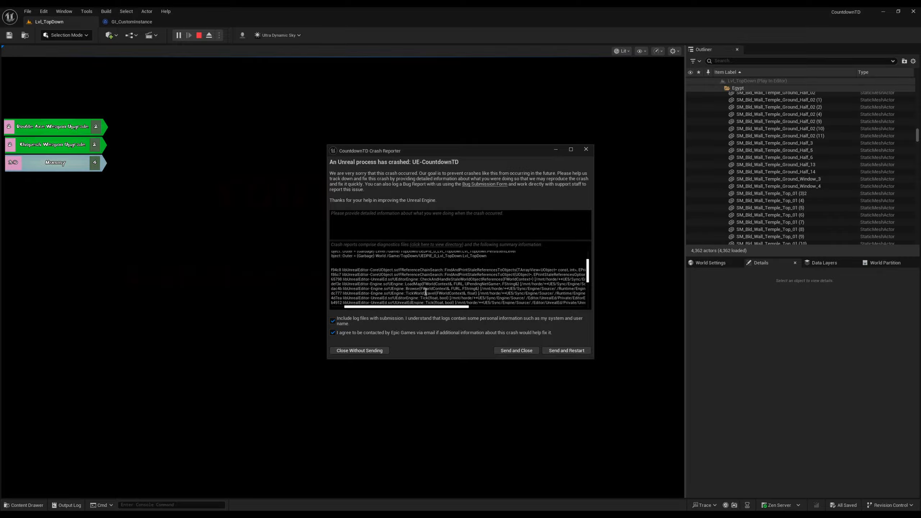
{"action": "scroll", "coordinate": [427, 293], "scroll_direction": "up", "scroll_amount": 2}
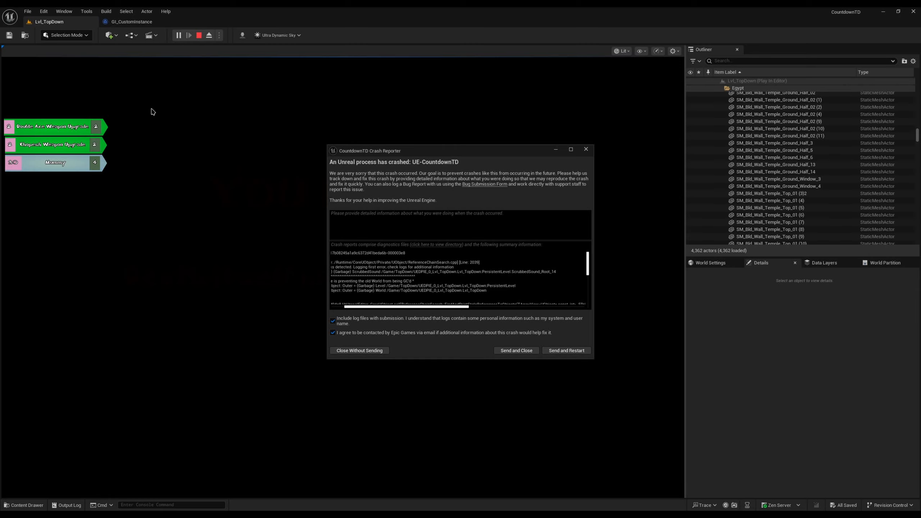
{"action": "left_click", "coordinate": [52, 117]}
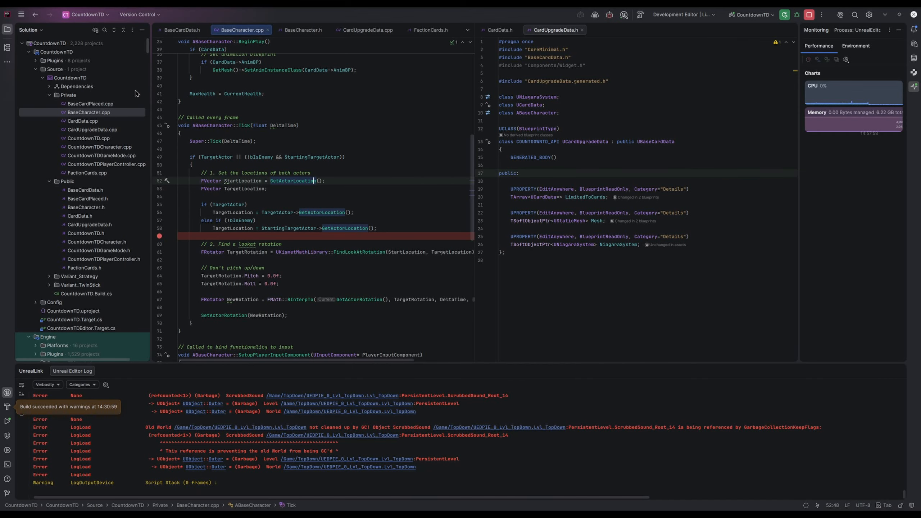
{"action": "left_click", "coordinate": [809, 15]}
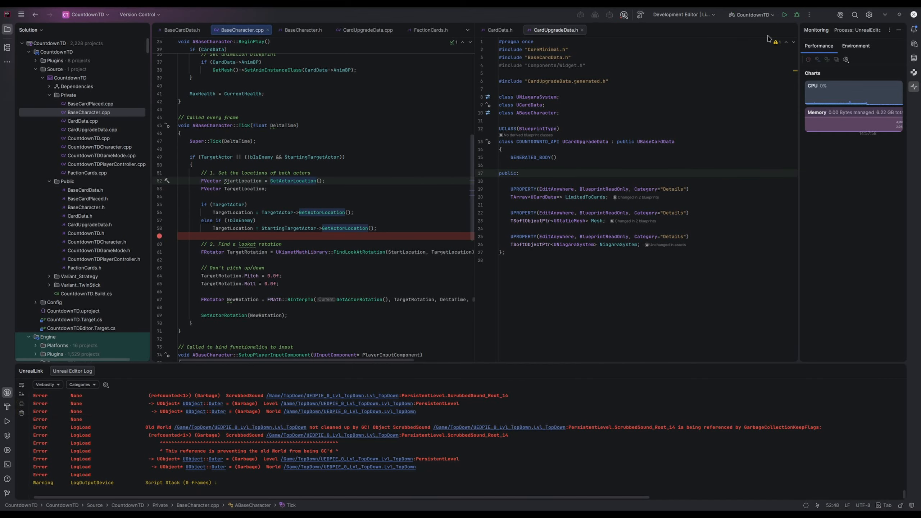
{"action": "left_click", "coordinate": [785, 14]}
Step: Switch to the gameajmtodo text file and select the "Loading screens" line of the to-do list
{"action": "mouse_move", "coordinate": [587, 197]}
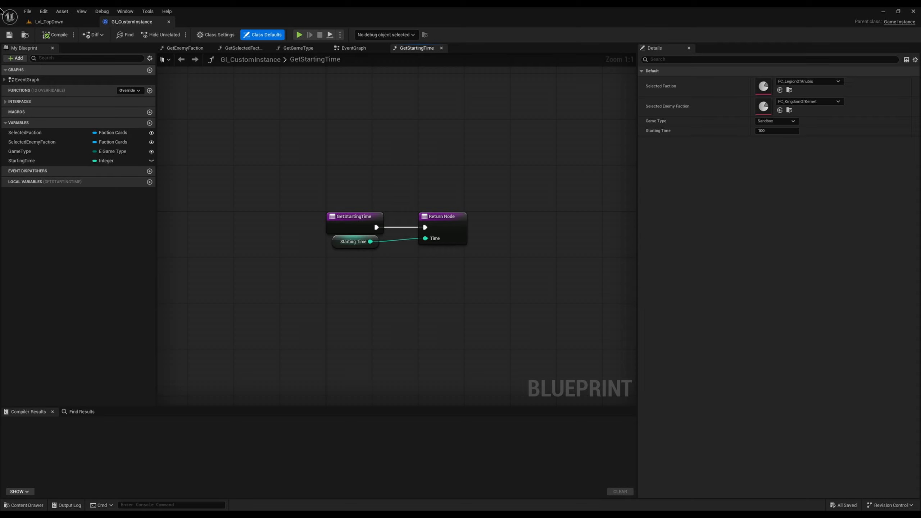
{"action": "key", "text": "alt+Tab"}
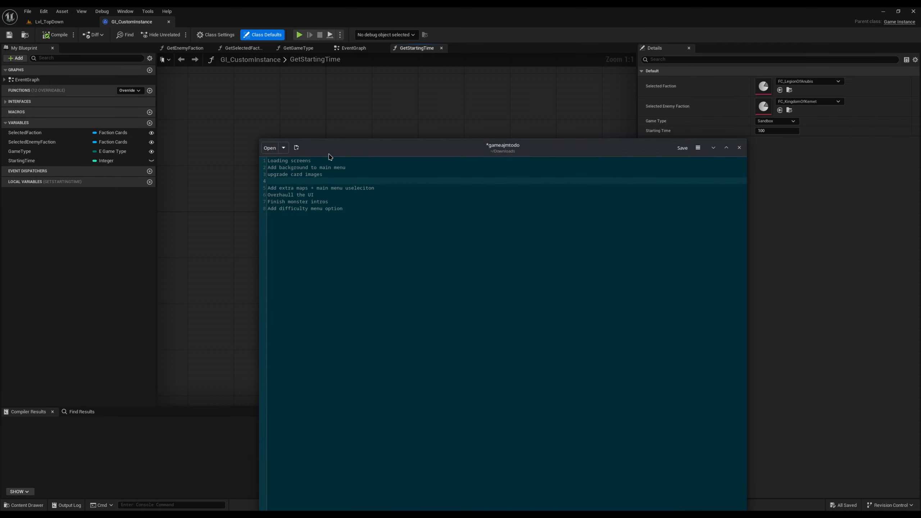
{"action": "left_click_drag", "start_coordinate": [321, 163], "coordinate": [224, 156]}
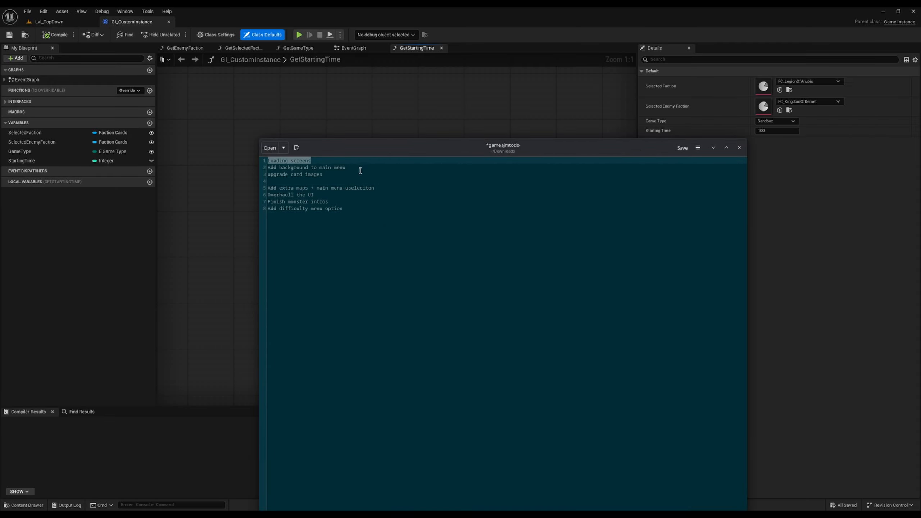
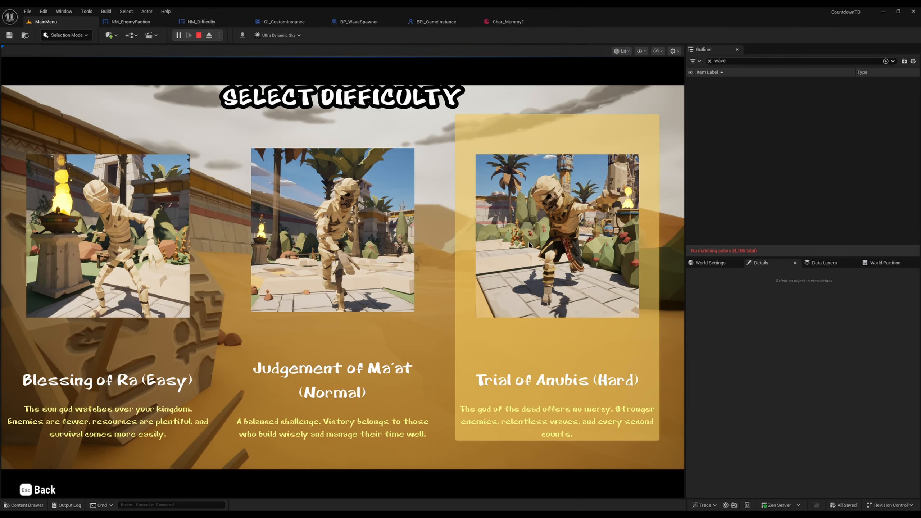
Step: In a Judgement of Ma'at (Normal) match, place five Egyptian Warriors on the tiles beside the path and start the first wave
{"action": "left_click", "coordinate": [414, 309]}
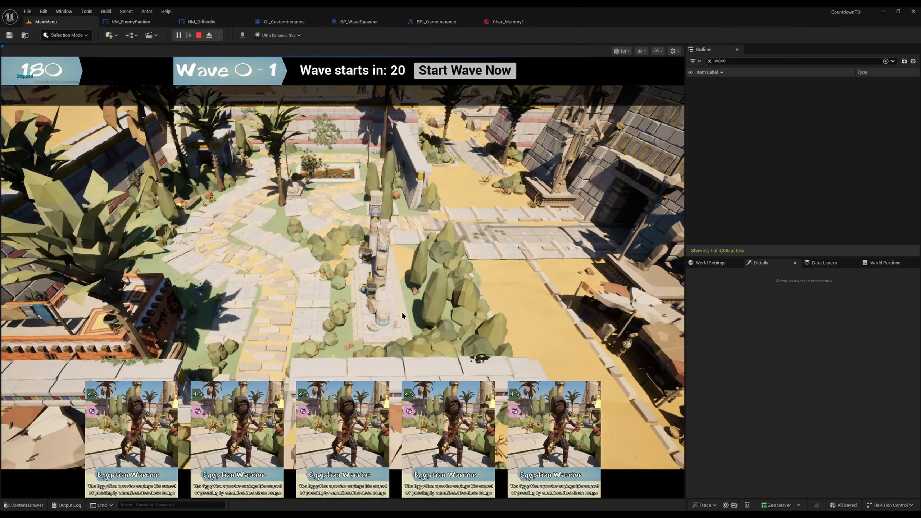
{"action": "left_click", "coordinate": [308, 319]}
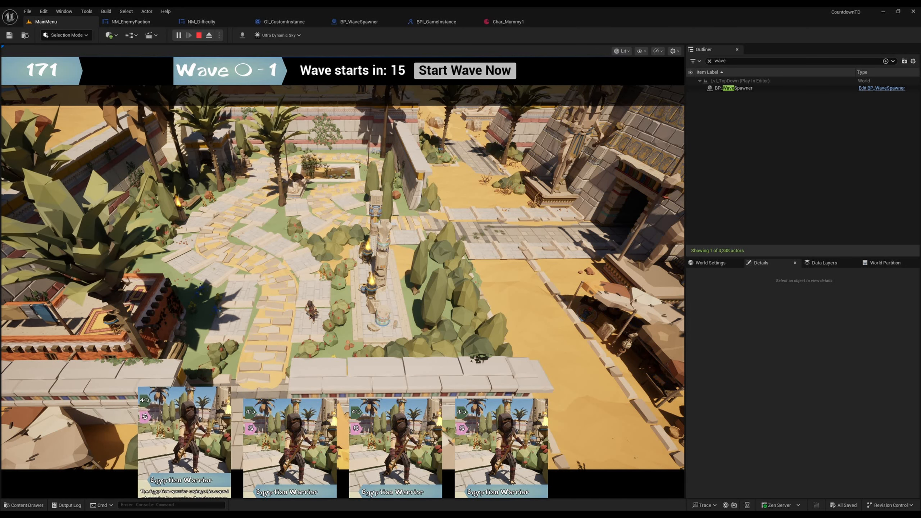
{"action": "left_click", "coordinate": [282, 431]}
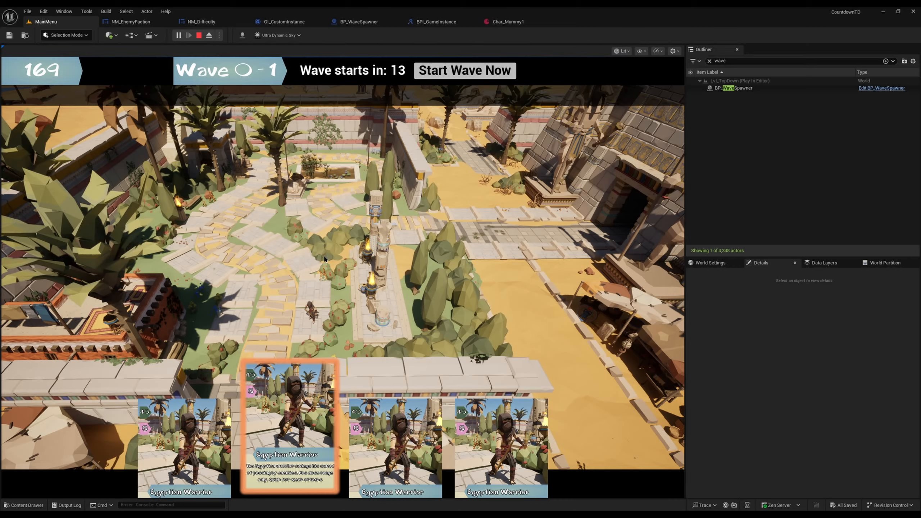
{"action": "left_click", "coordinate": [301, 259]}
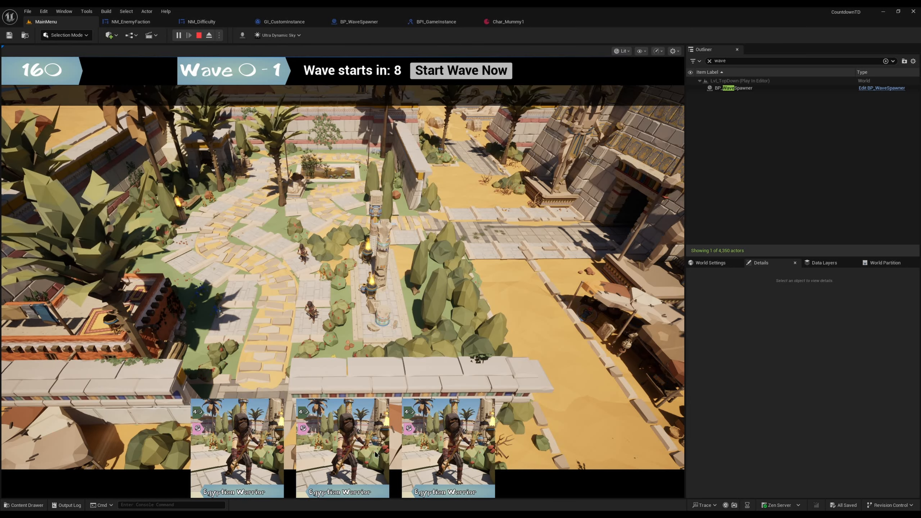
{"action": "left_click", "coordinate": [329, 420]}
{"action": "left_click", "coordinate": [231, 319]}
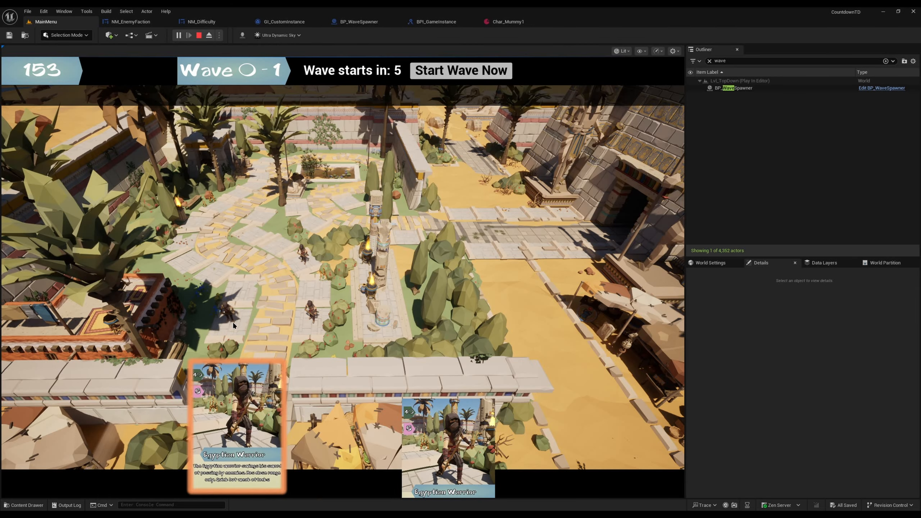
{"action": "left_click", "coordinate": [341, 432]}
{"action": "left_click", "coordinate": [223, 266]}
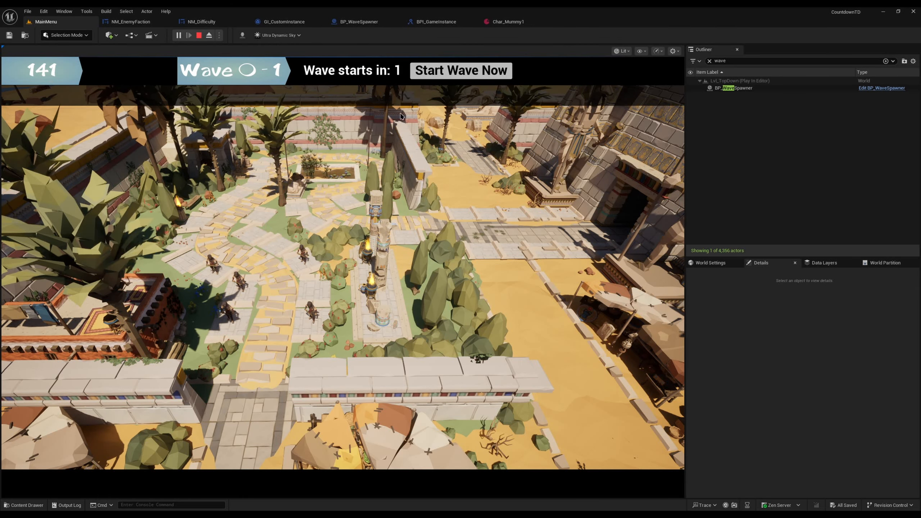
{"action": "left_click", "coordinate": [487, 72]}
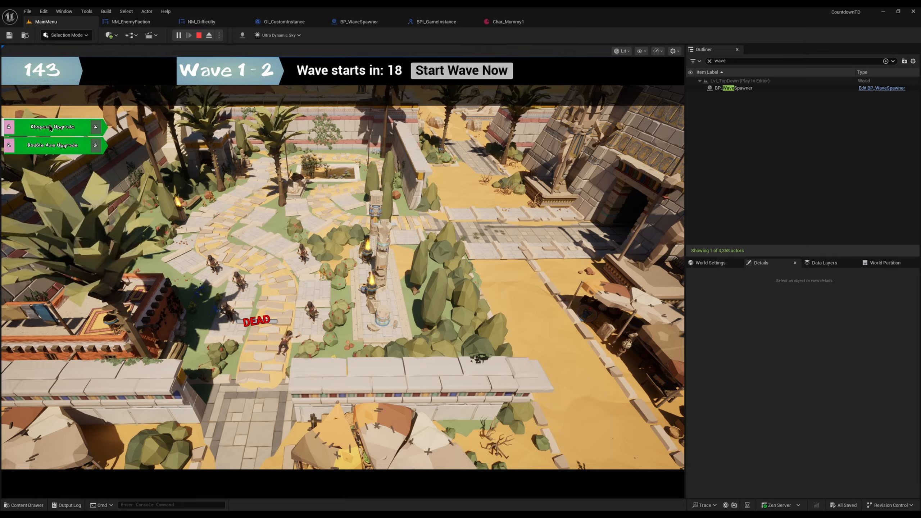
Step: Buy the Khopesh Upgrade and Double Axe Upgrade cards and play the Khopesh Upgrade on the first-placed Egyptian Warrior
{"action": "left_click", "coordinate": [54, 128]}
{"action": "left_click", "coordinate": [56, 133]}
{"action": "left_click", "coordinate": [298, 416]}
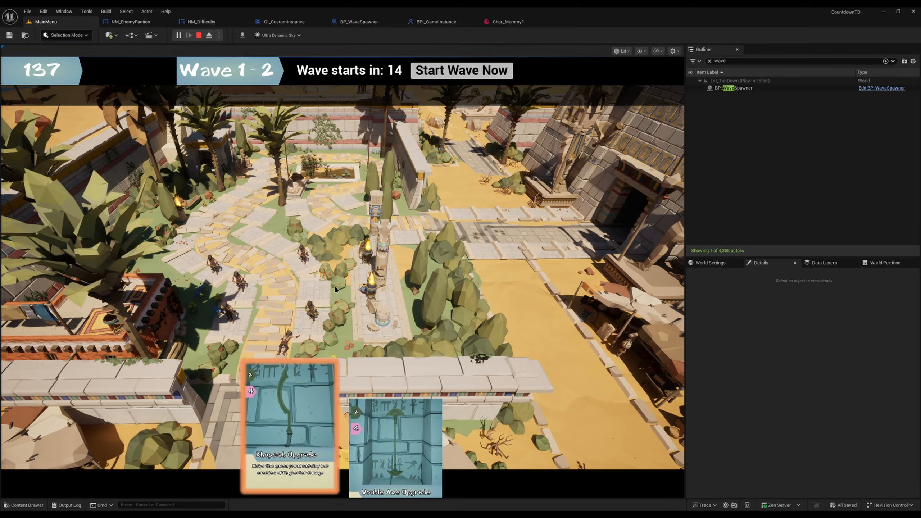
{"action": "left_click", "coordinate": [314, 318]}
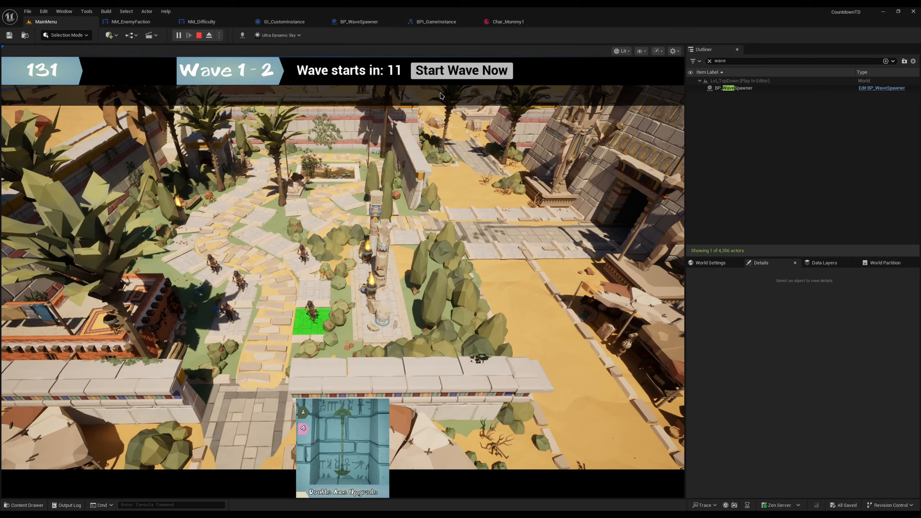
Step: Start the second wave immediately and end the play session after it
{"action": "left_click", "coordinate": [462, 77]}
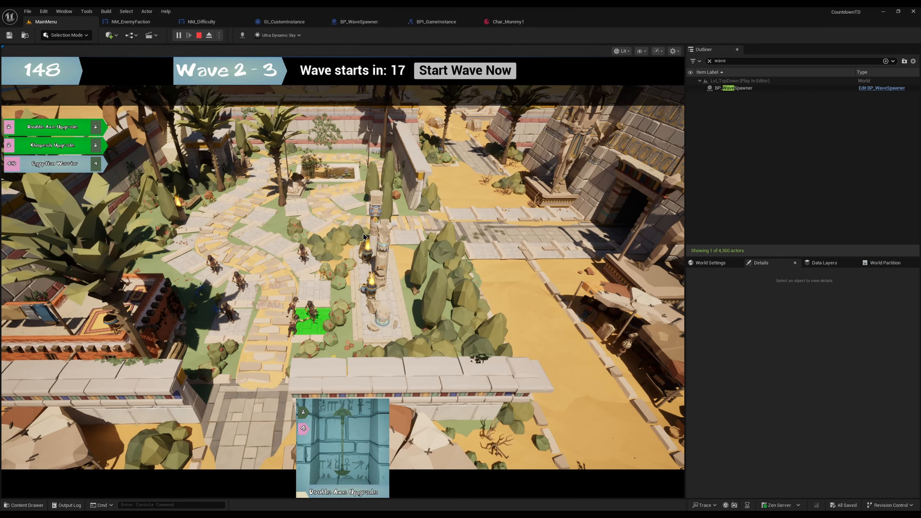
{"action": "key", "text": "Escape"}
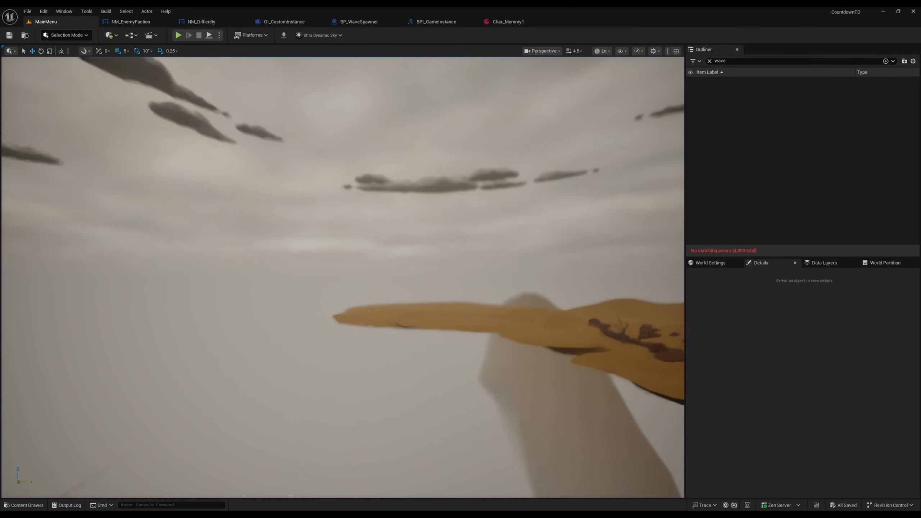
Step: Fly over the MainMenu level to examine the desert village, fields and surrounding landscape
{"action": "key", "text": "s"}
{"action": "scroll", "coordinate": [342, 278], "scroll_direction": "up", "scroll_amount": 1}
{"action": "right_click_drag", "start_coordinate": [343, 277], "coordinate": [424, 355]}
{"action": "key", "text": "w"}
{"action": "scroll", "coordinate": [343, 278], "scroll_direction": "down", "scroll_amount": 3}
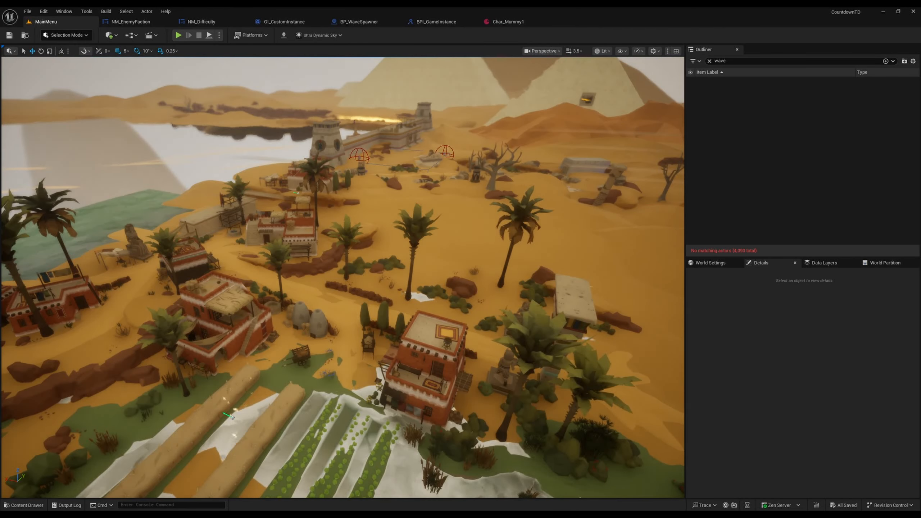
{"action": "key", "text": "d"}
{"action": "right_click_drag", "start_coordinate": [320, 259], "coordinate": [346, 243]}
{"action": "key", "text": "s"}
{"action": "key", "text": "s"}
{"action": "key", "text": "a"}
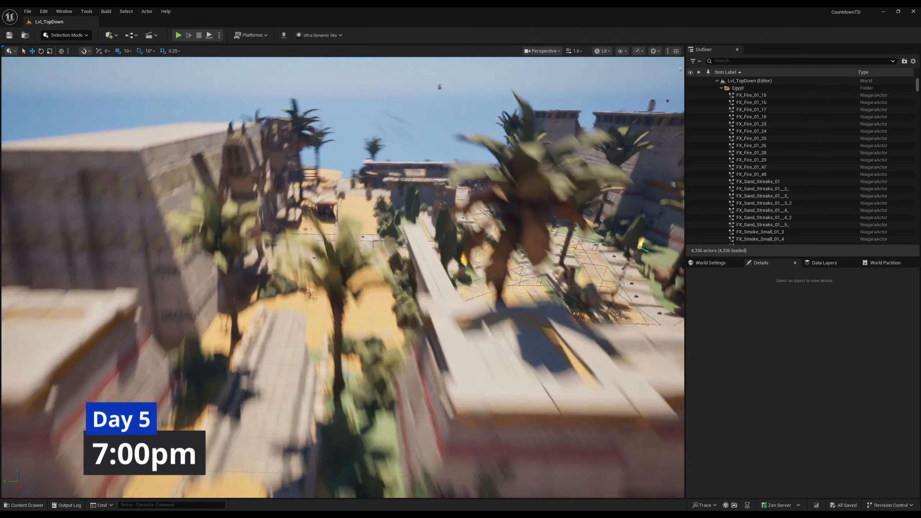
{"action": "key", "text": "w"}
{"action": "scroll", "coordinate": [343, 277], "scroll_direction": "down", "scroll_amount": 2}
{"action": "right_click_drag", "start_coordinate": [343, 277], "coordinate": [401, 246]}
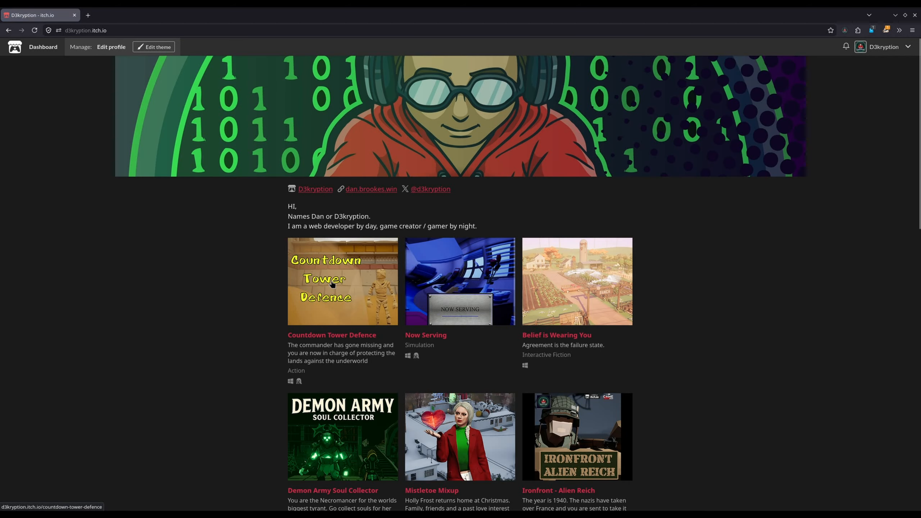
Step: Open the Countdown Tower Defence page from the itch.io profile in the browser and look over its description
{"action": "left_click", "coordinate": [332, 284]}
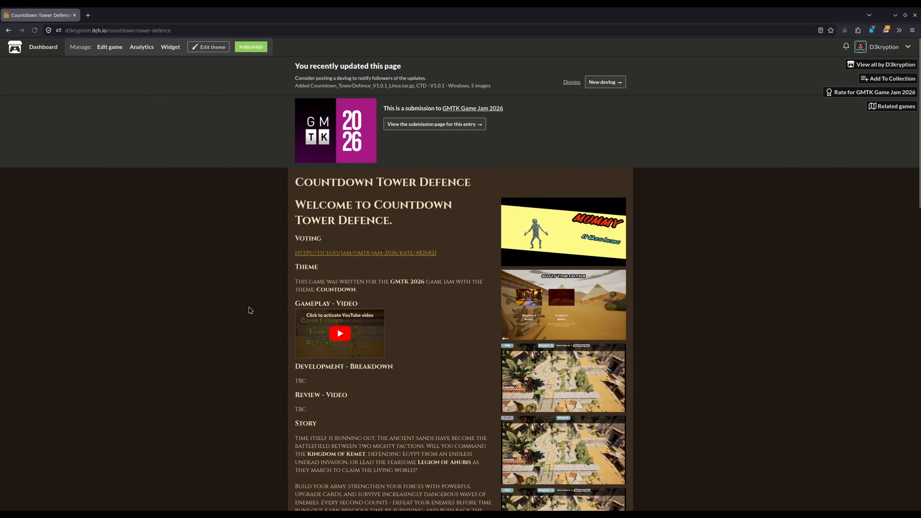
{"action": "scroll", "coordinate": [481, 239], "scroll_direction": "down", "scroll_amount": 4}
{"action": "scroll", "coordinate": [481, 239], "scroll_direction": "up", "scroll_amount": 4}
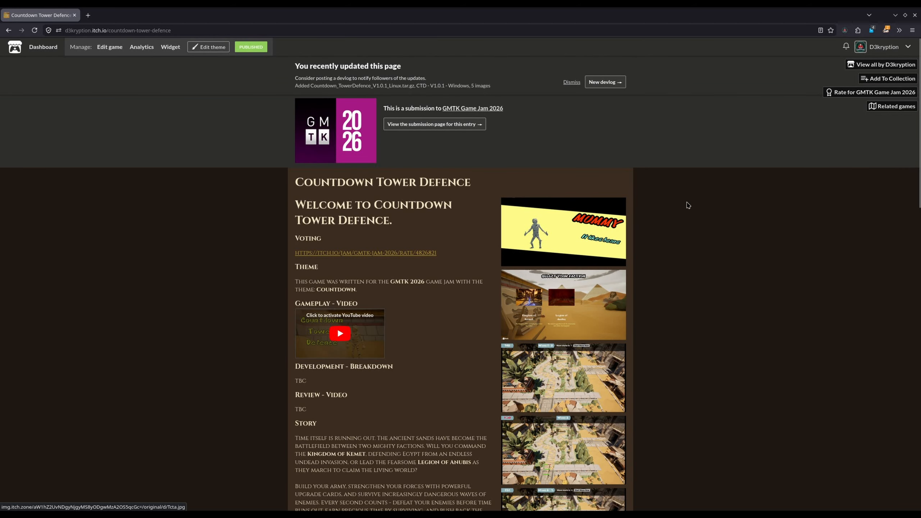
{"action": "scroll", "coordinate": [782, 239], "scroll_direction": "down", "scroll_amount": 3}
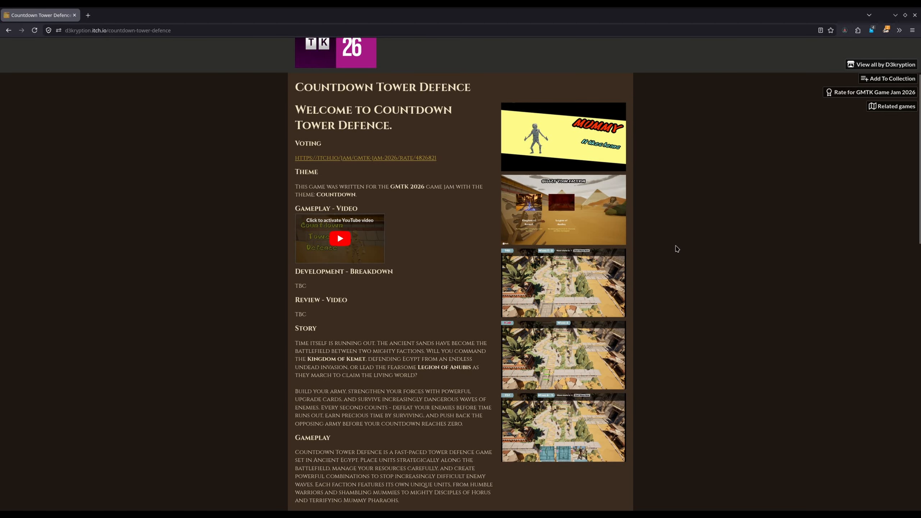
Step: Enlarge the mummy image in the game page's gallery and browse through the following screenshots
{"action": "left_click", "coordinate": [577, 127]}
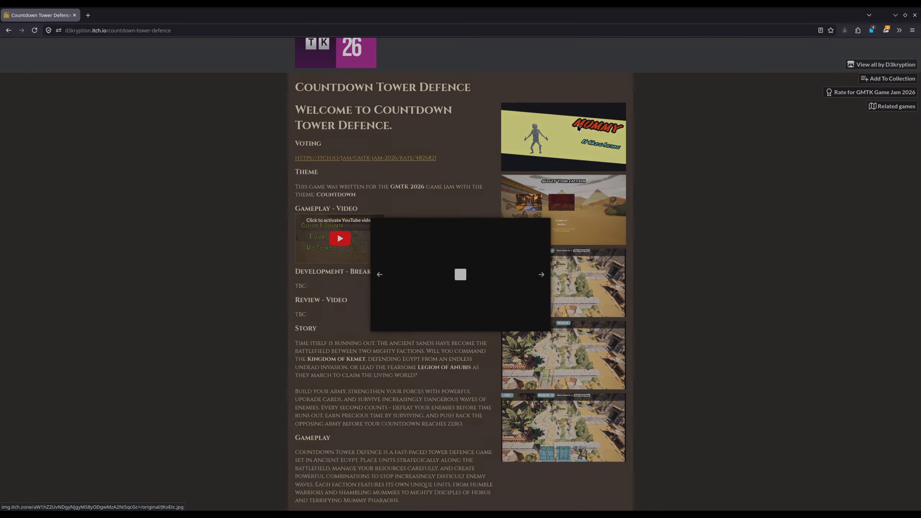
{"action": "key", "text": "Right"}
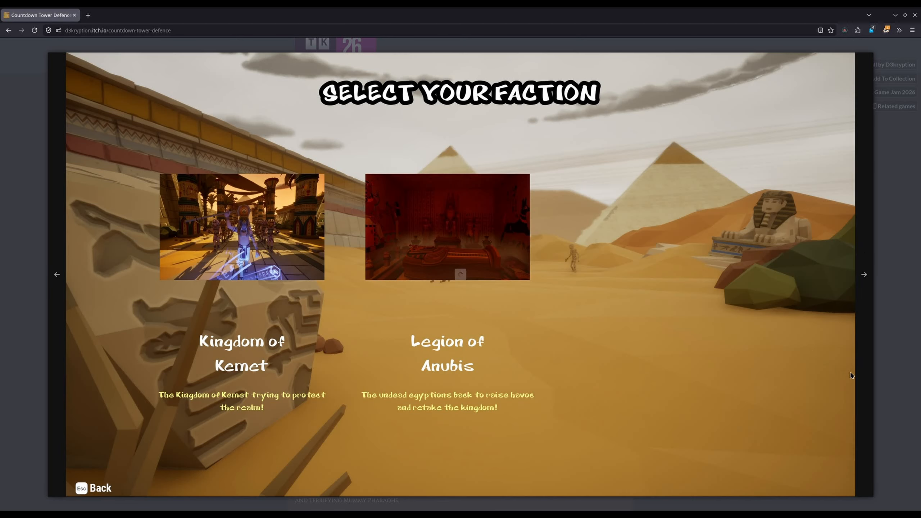
{"action": "key", "text": "Right"}
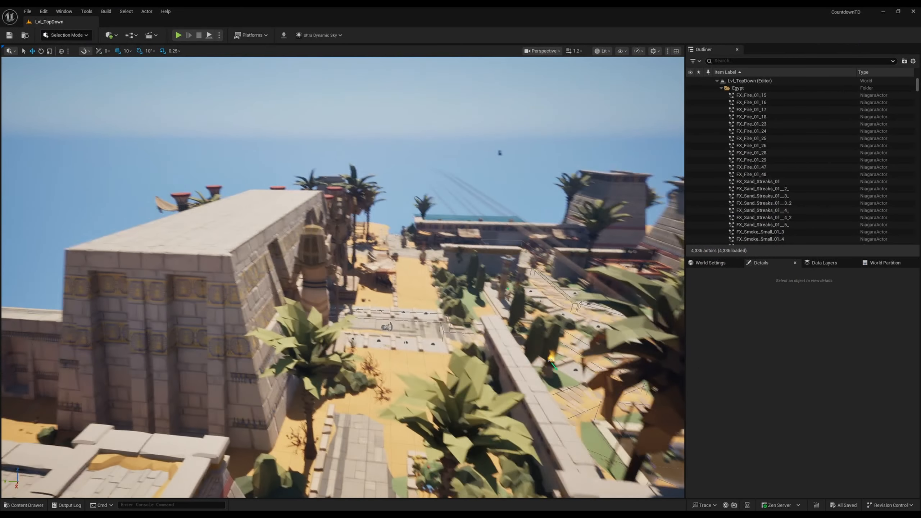
Step: Fly around the Lvl_TopDown level in the Unreal editor to examine its walls, garden and the game tiles along the path
{"action": "mouse_move", "coordinate": [422, 218]}
{"action": "right_mouse_down"}
{"action": "mouse_move", "coordinate": [432, 240]}
{"action": "mouse_move", "coordinate": [422, 217]}
{"action": "right_mouse_up"}
{"action": "key", "text": "s"}
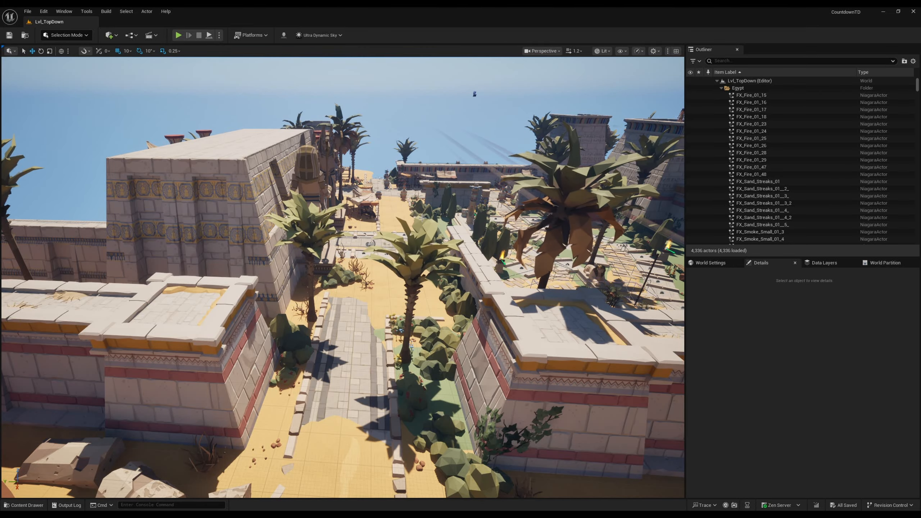
{"action": "right_click_drag", "start_coordinate": [86, 241], "coordinate": [341, 260]}
{"action": "key", "text": "w"}
{"action": "scroll", "coordinate": [86, 241], "scroll_direction": "up", "scroll_amount": 3}
{"action": "key", "text": "w"}
{"action": "scroll", "coordinate": [315, 264], "scroll_direction": "down", "scroll_amount": 2}
{"action": "mouse_move", "coordinate": [528, 226]}
{"action": "right_mouse_down"}
{"action": "mouse_move", "coordinate": [499, 219]}
{"action": "mouse_move", "coordinate": [520, 216]}
{"action": "right_mouse_up"}
{"action": "key", "text": "s"}
{"action": "key", "text": "w"}
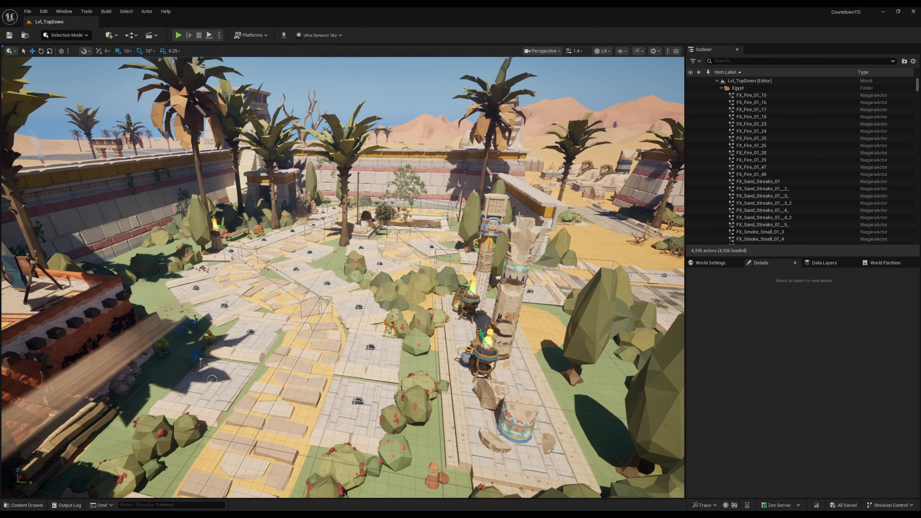
{"action": "right_click_drag", "start_coordinate": [304, 258], "coordinate": [295, 259]}
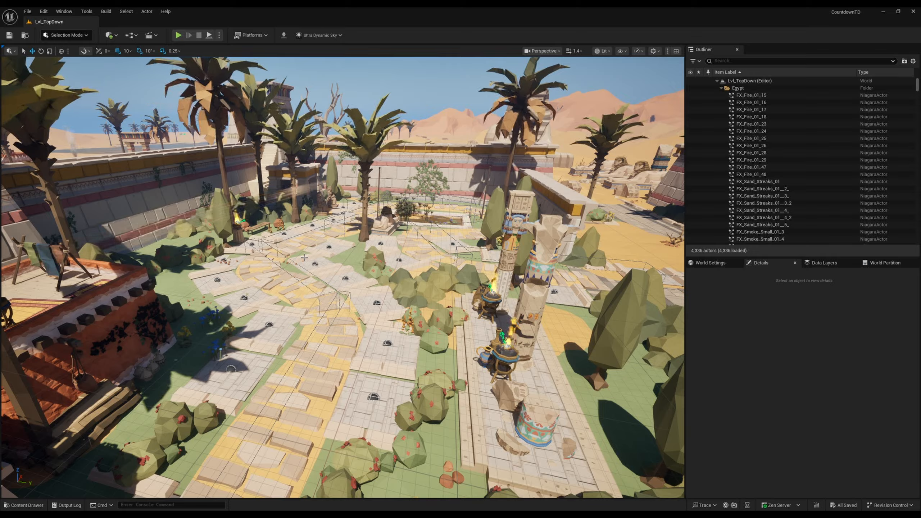
{"action": "right_click_drag", "start_coordinate": [304, 257], "coordinate": [292, 246]}
Step: Bring up the project's content and collapse the PolygonAncientEgypt folder
{"action": "key", "text": "ctrl+space"}
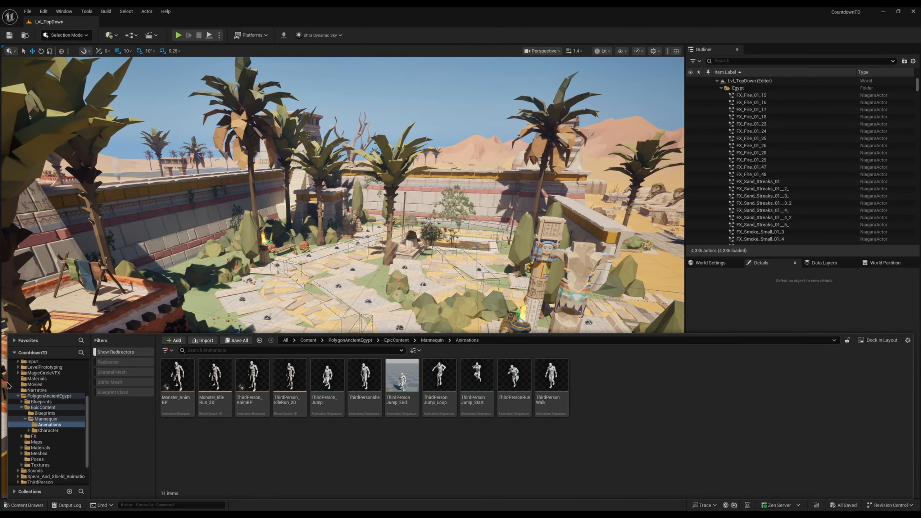
{"action": "left_click", "coordinate": [17, 397]}
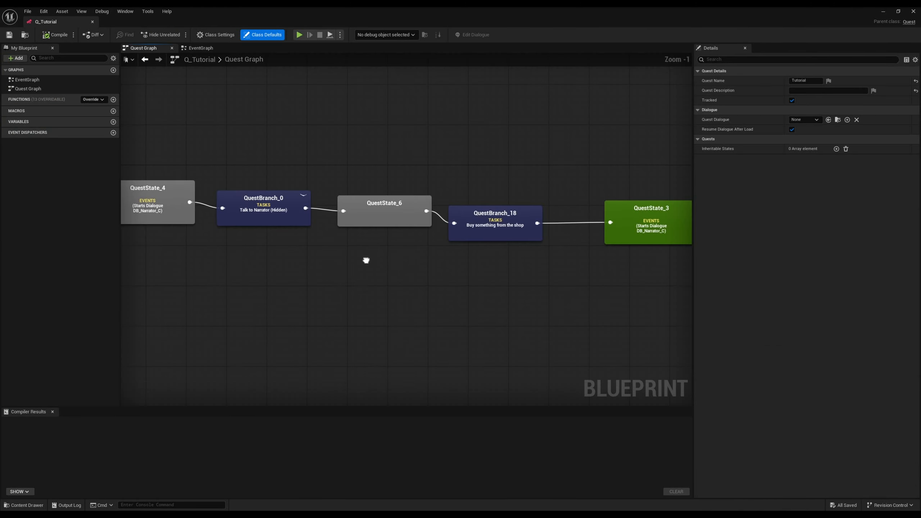
Step: Check the node types available in Q_Tutorial's Quest Graph and examine QuestBranch_18's NT Buy from Shop task settings
{"action": "right_click_drag", "start_coordinate": [506, 282], "coordinate": [442, 277]}
{"action": "left_click_drag", "start_coordinate": [457, 126], "coordinate": [425, 304]}
{"action": "right_click", "coordinate": [426, 305]}
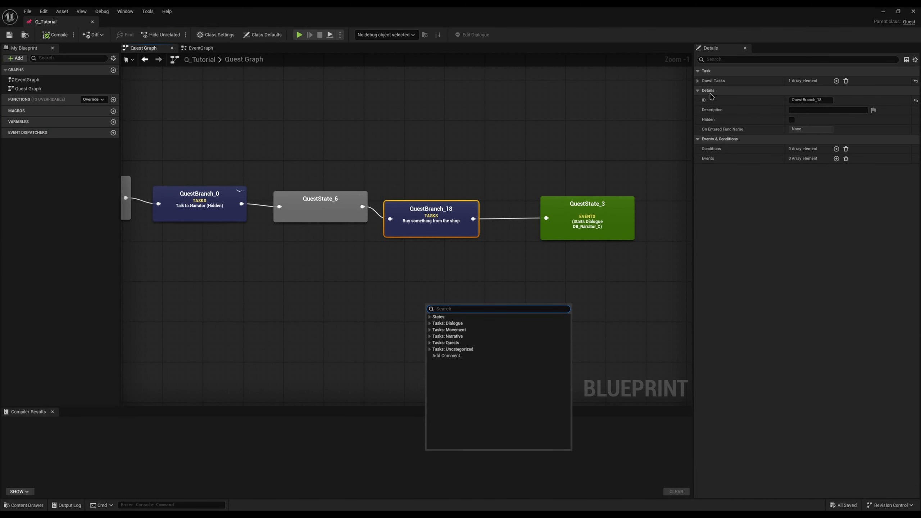
{"action": "left_click", "coordinate": [698, 80]}
{"action": "left_click", "coordinate": [704, 91]}
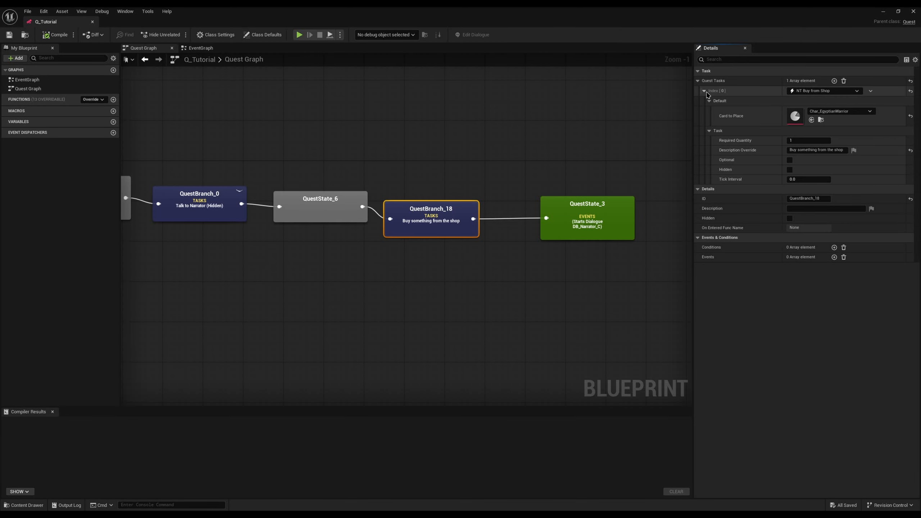
{"action": "mouse_move", "coordinate": [792, 152]}
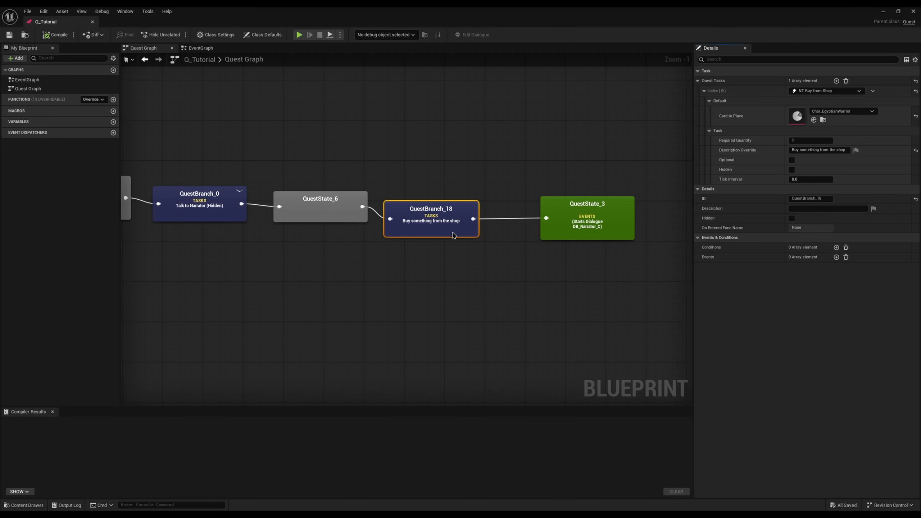
Step: Open the DB_Narrator dialogue blueprint from the project's content and go to its event graph
{"action": "right_click_drag", "start_coordinate": [331, 162], "coordinate": [423, 158]}
{"action": "right_click_drag", "start_coordinate": [286, 136], "coordinate": [284, 110]}
{"action": "left_click", "coordinate": [258, 117]}
{"action": "key", "text": "ctrl+space"}
{"action": "double_click", "coordinate": [178, 384]}
{"action": "right_click_drag", "start_coordinate": [261, 354], "coordinate": [406, 188]}
{"action": "double_click", "coordinate": [404, 186]}
Step: Select the Get Player Controller, Get Players HUD, WBC Shop and Add Card nodes following Set Visibility in the event graph
{"action": "right_click_drag", "start_coordinate": [538, 326], "coordinate": [272, 315]}
{"action": "left_click_drag", "start_coordinate": [577, 322], "coordinate": [319, 167]}
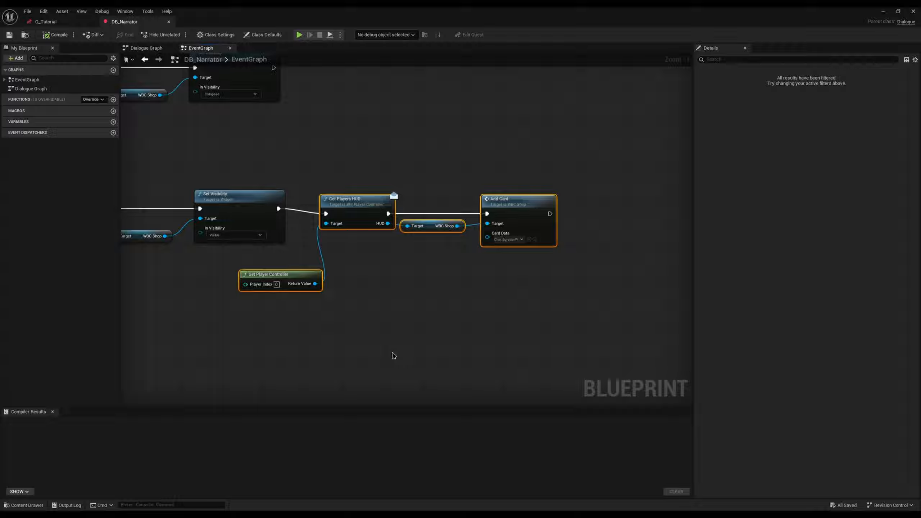
{"action": "left_click_drag", "start_coordinate": [522, 301], "coordinate": [311, 181]}
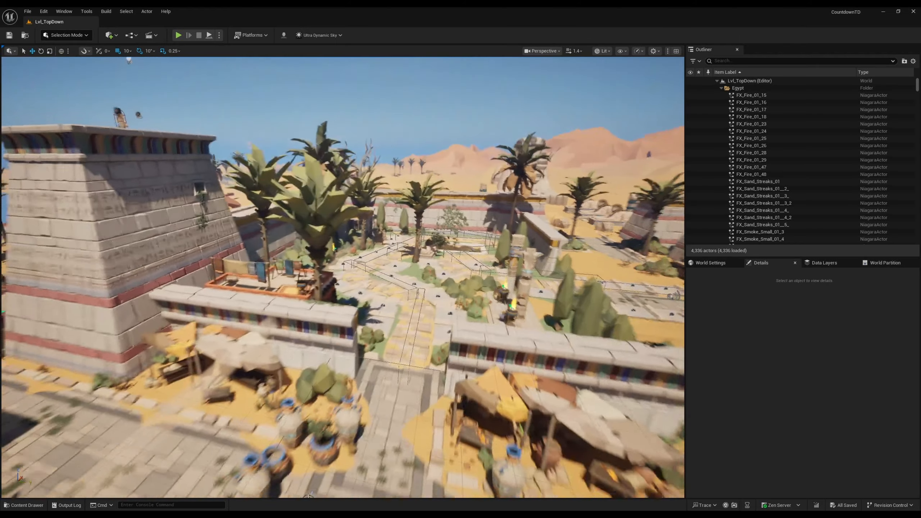
Step: Fly through the Lvl_TopDown level to examine its red-walled houses, market stalls and the garden area around the path
{"action": "right_click_drag", "start_coordinate": [343, 277], "coordinate": [417, 281]}
{"action": "key", "text": "w"}
{"action": "scroll", "coordinate": [343, 277], "scroll_direction": "down", "scroll_amount": 3}
{"action": "key", "text": "w"}
{"action": "right_click_drag", "start_coordinate": [501, 277], "coordinate": [548, 306]}
{"action": "key", "text": "s"}
{"action": "right_click_drag", "start_coordinate": [501, 276], "coordinate": [426, 279]}
{"action": "key", "text": "w"}
{"action": "key", "text": "s"}
{"action": "key", "text": "s"}
{"action": "key", "text": "w"}
{"action": "key", "text": "s"}
{"action": "right_click_drag", "start_coordinate": [164, 310], "coordinate": [482, 342]}
{"action": "key", "text": "w"}
{"action": "scroll", "coordinate": [327, 290], "scroll_direction": "up", "scroll_amount": 6}
{"action": "key", "text": "a"}
{"action": "scroll", "coordinate": [417, 356], "scroll_direction": "down", "scroll_amount": 6}
{"action": "key", "text": "s"}
{"action": "right_click_drag", "start_coordinate": [232, 301], "coordinate": [105, 284]}
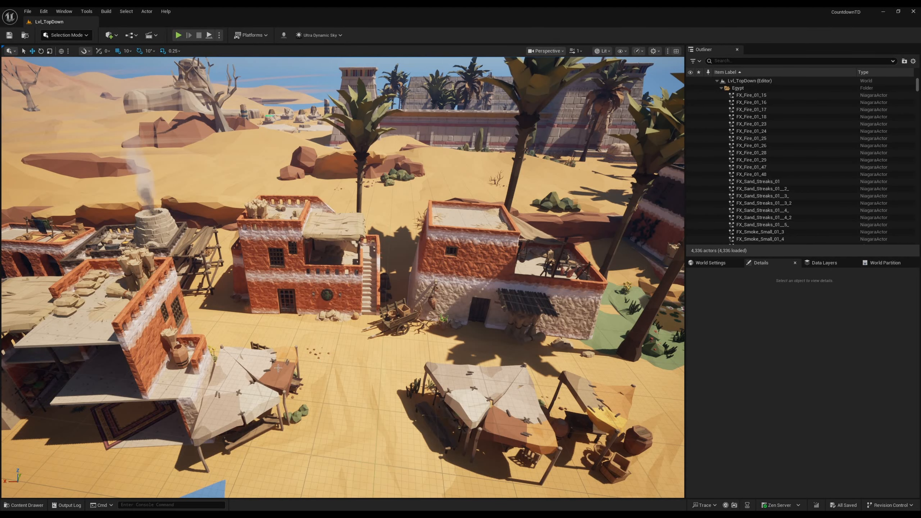
{"action": "key", "text": "w"}
{"action": "right_click_drag", "start_coordinate": [284, 286], "coordinate": [171, 303]}
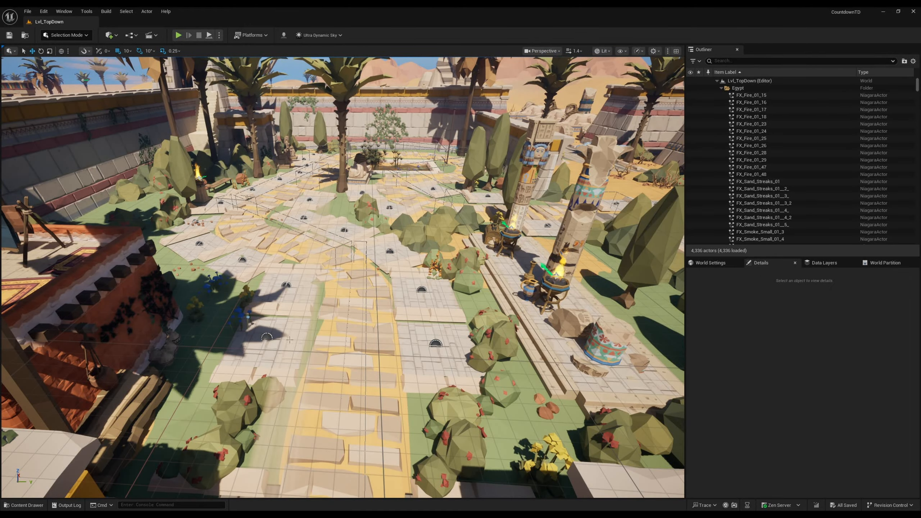
Step: Select a stone tile and NavMeshBoundsVolume4 and NavMeshBoundsVolume2 along the path, and examine the navigation mesh from above
{"action": "left_click", "coordinate": [290, 340]}
{"action": "left_click", "coordinate": [285, 293]}
{"action": "left_click", "coordinate": [223, 253]}
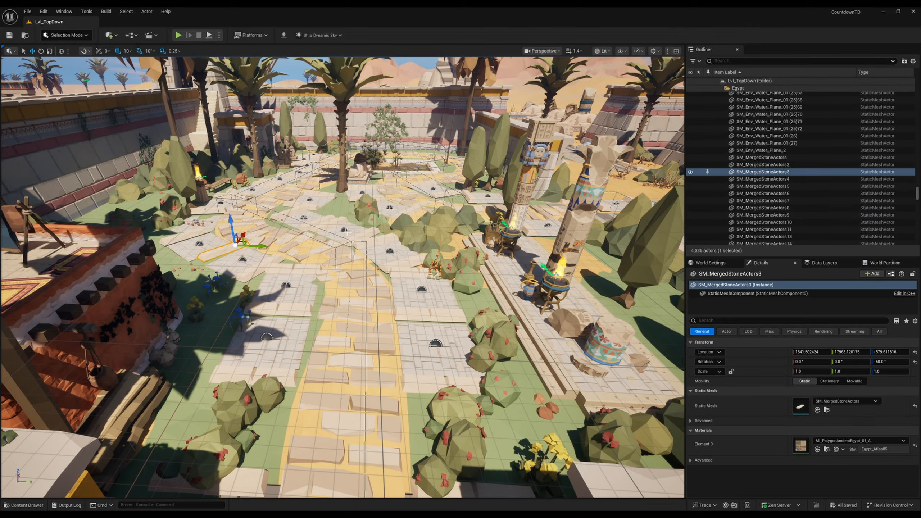
{"action": "left_click", "coordinate": [369, 440]}
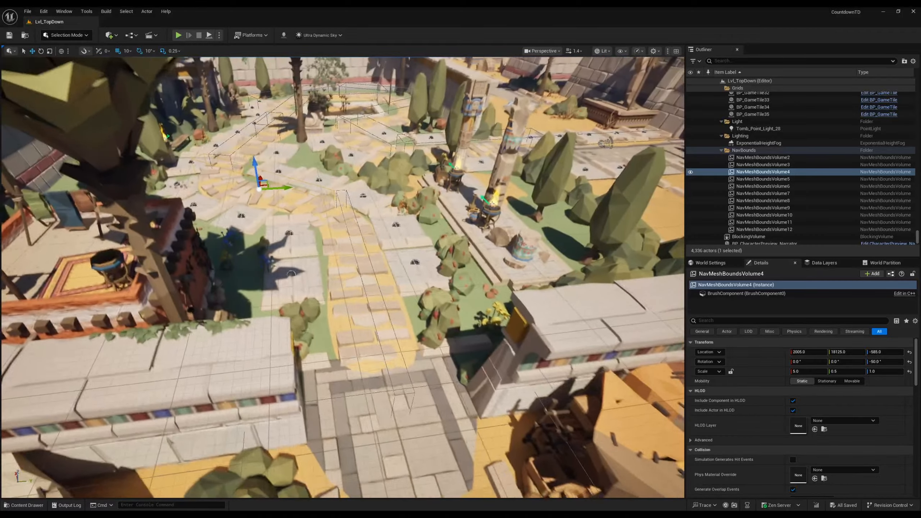
{"action": "left_click", "coordinate": [410, 387]}
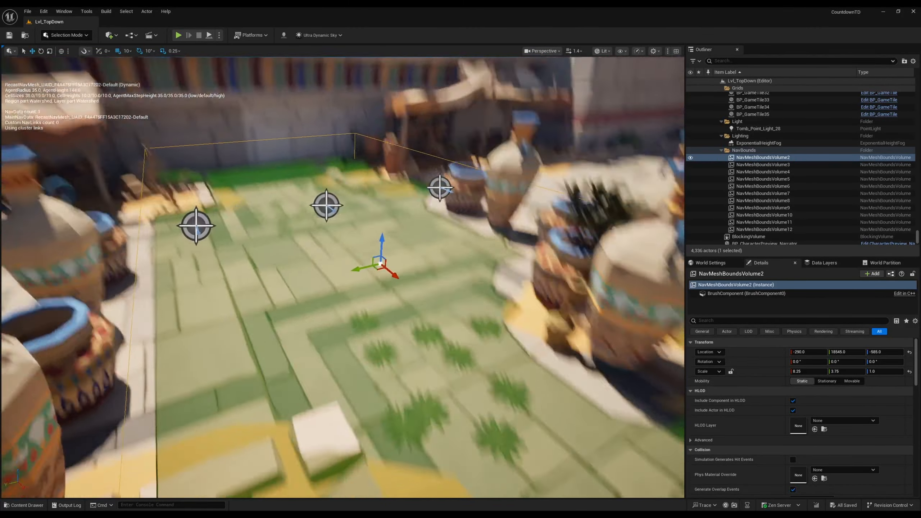
{"action": "key", "text": "s"}
{"action": "right_click_drag", "start_coordinate": [580, 308], "coordinate": [660, 294]}
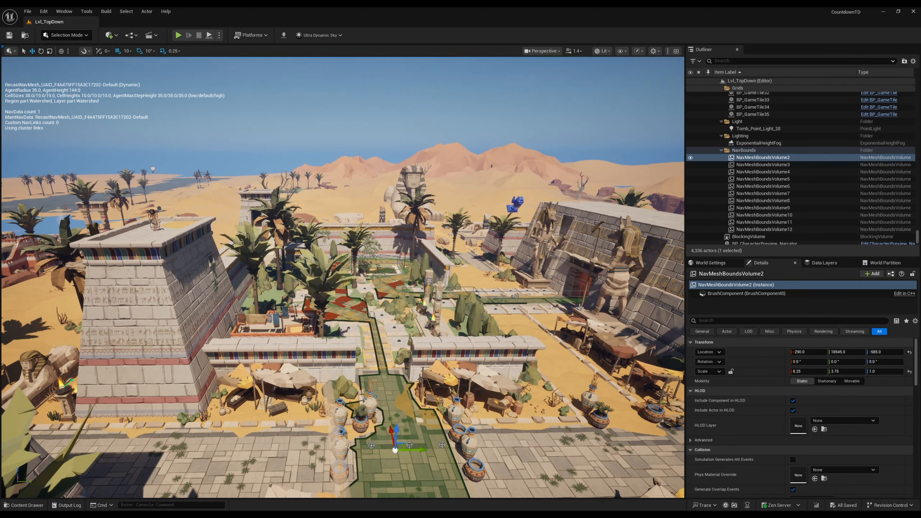
Step: Fly past the market wall into the garden and examine the navigation mesh along its path and red tiles
{"action": "right_click_drag", "start_coordinate": [577, 281], "coordinate": [620, 314]}
{"action": "key", "text": "w"}
{"action": "scroll", "coordinate": [613, 308], "scroll_direction": "down", "scroll_amount": 1}
{"action": "key", "text": "s"}
{"action": "mouse_move", "coordinate": [426, 405]}
{"action": "right_mouse_down"}
{"action": "mouse_move", "coordinate": [425, 439]}
{"action": "mouse_move", "coordinate": [427, 405]}
{"action": "right_mouse_up"}
{"action": "key", "text": "w"}
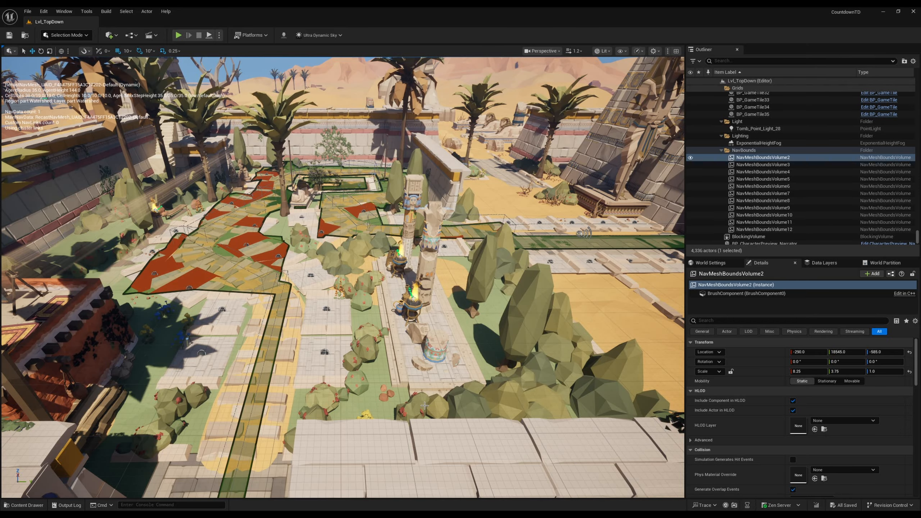
{"action": "key", "text": "s"}
{"action": "right_click_drag", "start_coordinate": [425, 406], "coordinate": [428, 383]}
Step: Open the Intros folder inside the project's UI content
{"action": "key", "text": "ctrl+space"}
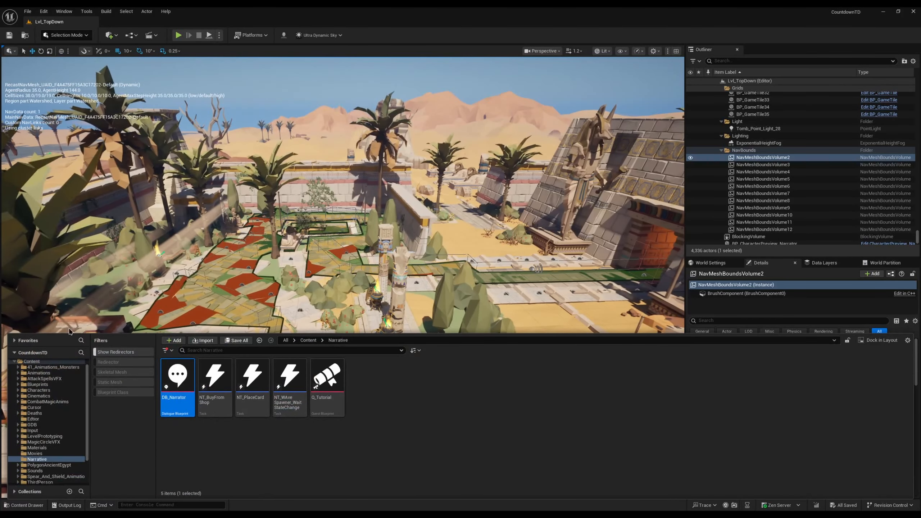
{"action": "scroll", "coordinate": [45, 431], "scroll_direction": "down", "scroll_amount": 3}
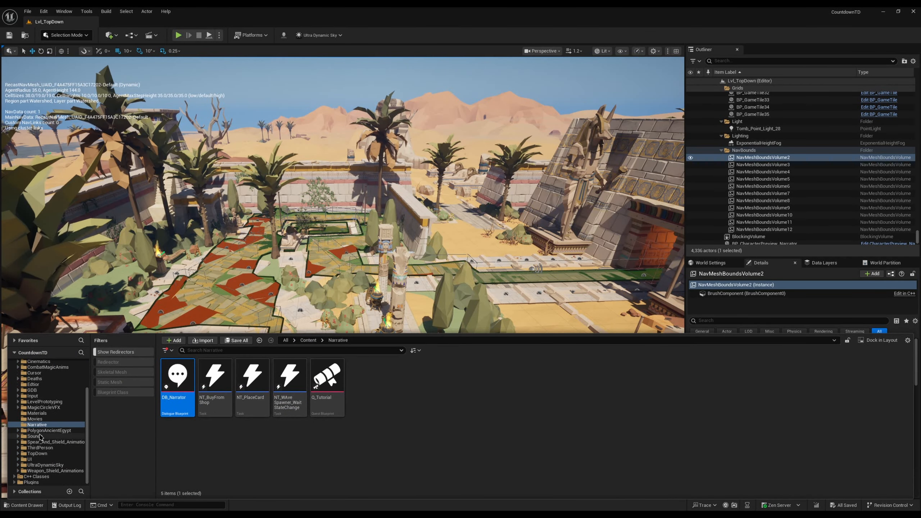
{"action": "left_click", "coordinate": [30, 459]}
{"action": "double_click", "coordinate": [215, 379]}
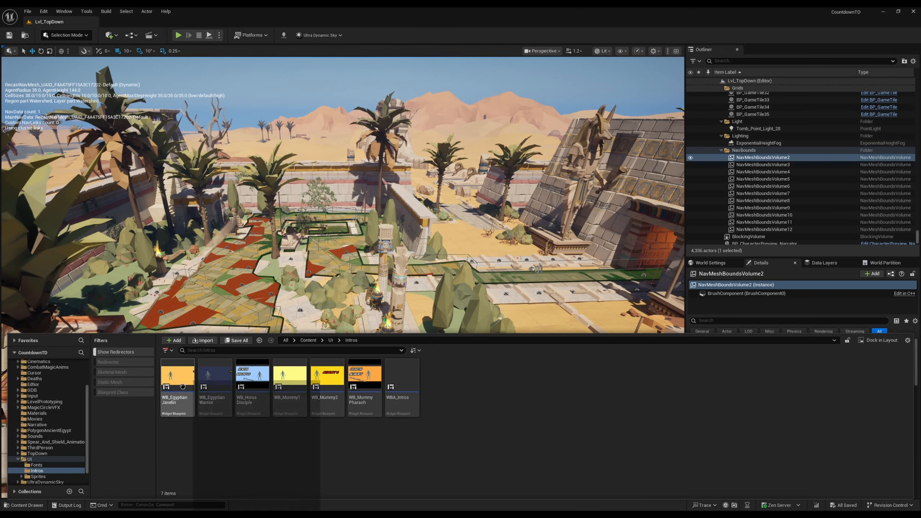
Step: Look through the character intro widget blueprints, selecting WB_Mummy Pharaoh, the two WB_Egyptian widgets and finally WB_Horus Disciple
{"action": "left_click", "coordinate": [286, 409]}
{"action": "left_click", "coordinate": [364, 389]}
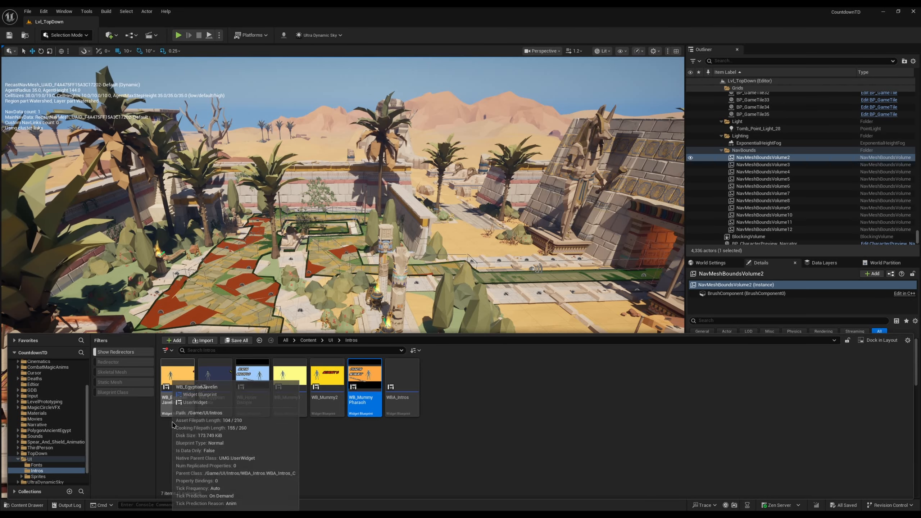
{"action": "left_click", "coordinate": [216, 392]}
{"action": "left_click", "coordinate": [178, 392]}
{"action": "left_click", "coordinate": [252, 392]}
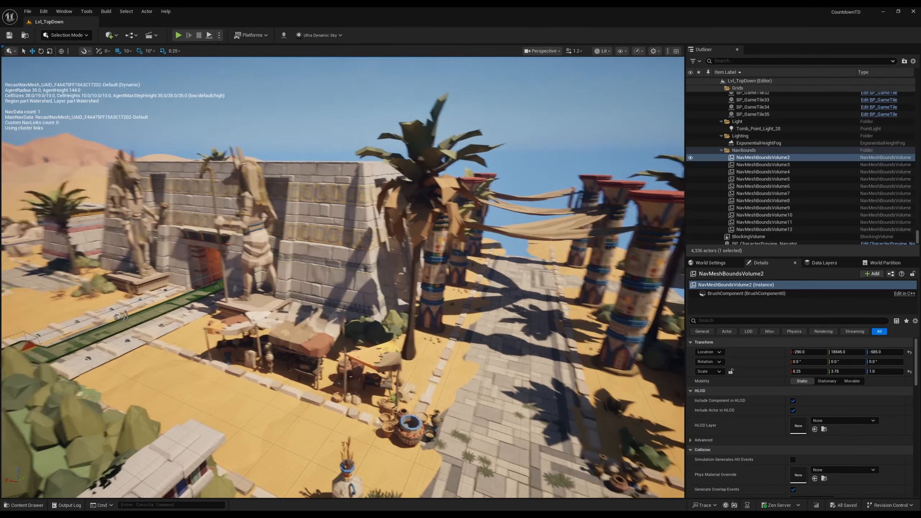
{"action": "right_click_drag", "start_coordinate": [342, 277], "coordinate": [189, 278]}
{"action": "key", "text": "w"}
{"action": "right_click_drag", "start_coordinate": [427, 271], "coordinate": [427, 304]}
{"action": "key", "text": "s"}
{"action": "key", "text": "s"}
{"action": "right_click_drag", "start_coordinate": [427, 271], "coordinate": [388, 218]}
{"action": "key", "text": "w"}
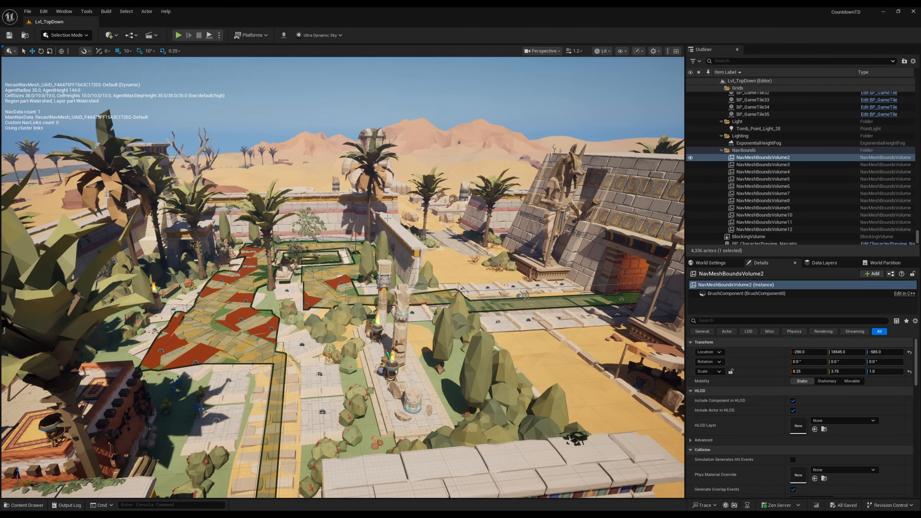
{"action": "right_click_drag", "start_coordinate": [387, 218], "coordinate": [385, 115]}
{"action": "key", "text": "ctrl+space"}
{"action": "left_click", "coordinate": [334, 407]}
{"action": "right_click_drag", "start_coordinate": [390, 232], "coordinate": [178, 218]}
{"action": "key", "text": "w"}
{"action": "key", "text": "w"}
{"action": "key", "text": "s"}
{"action": "key", "text": "w"}
{"action": "key", "text": "s"}
{"action": "key", "text": "s"}
{"action": "key", "text": "w"}
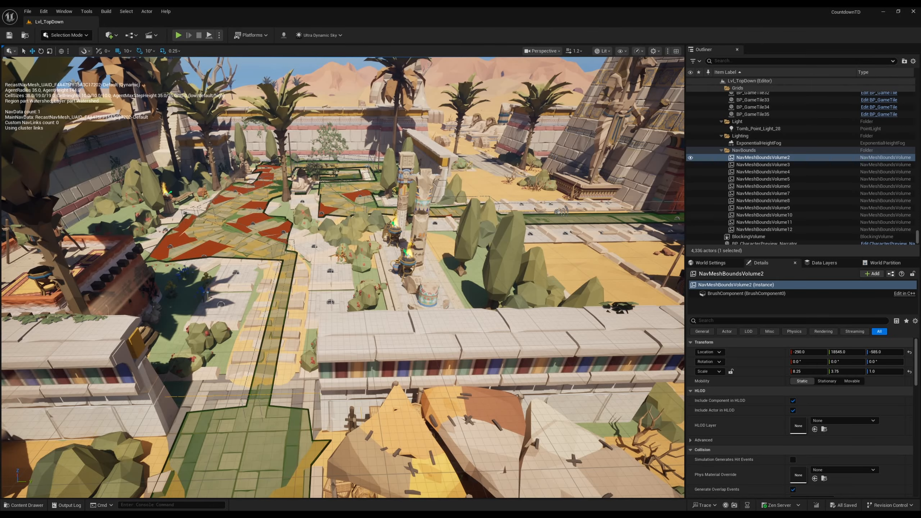
{"action": "right_click_drag", "start_coordinate": [281, 274], "coordinate": [270, 253]}
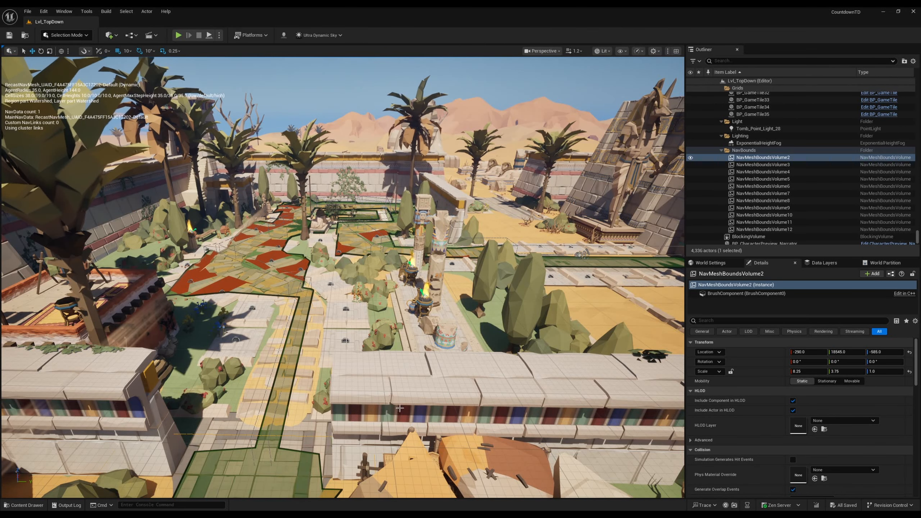
{"action": "key", "text": "s"}
{"action": "mouse_move", "coordinate": [375, 409]}
{"action": "right_mouse_down"}
{"action": "mouse_move", "coordinate": [362, 421]}
{"action": "mouse_move", "coordinate": [373, 413]}
{"action": "mouse_move", "coordinate": [372, 432]}
{"action": "mouse_move", "coordinate": [369, 382]}
{"action": "mouse_move", "coordinate": [370, 410]}
{"action": "right_mouse_up"}
{"action": "key", "text": "w"}
{"action": "key", "text": "w"}
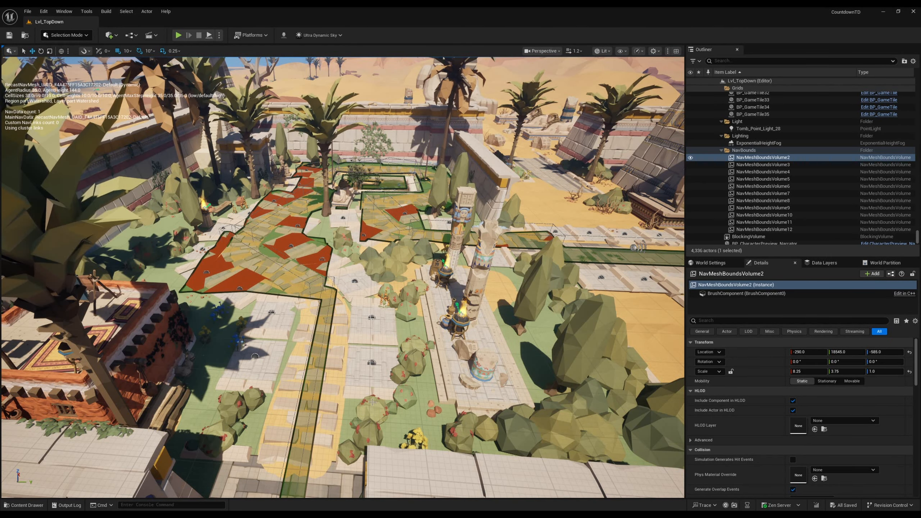
{"action": "key", "text": "s"}
{"action": "right_click_drag", "start_coordinate": [337, 362], "coordinate": [386, 384]}
{"action": "key", "text": "w"}
{"action": "key", "text": "s"}
{"action": "key", "text": "w"}
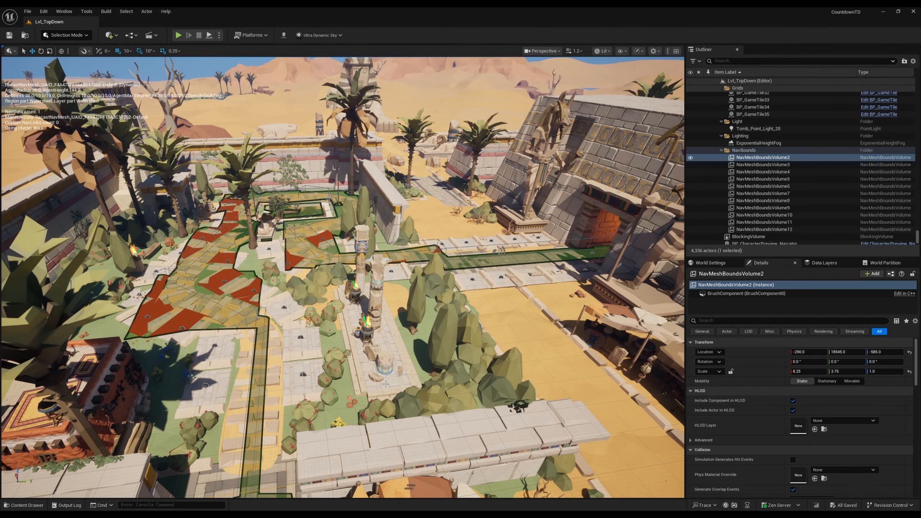
{"action": "right_click_drag", "start_coordinate": [316, 298], "coordinate": [292, 280]}
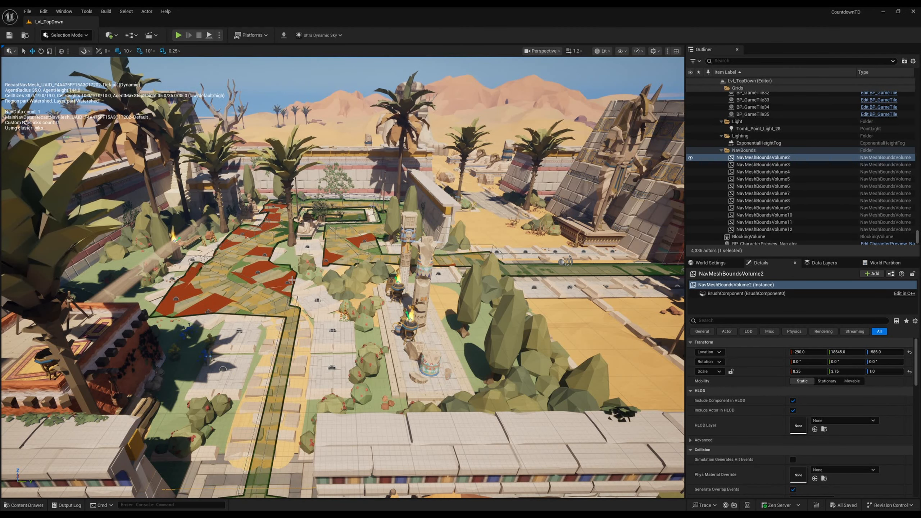